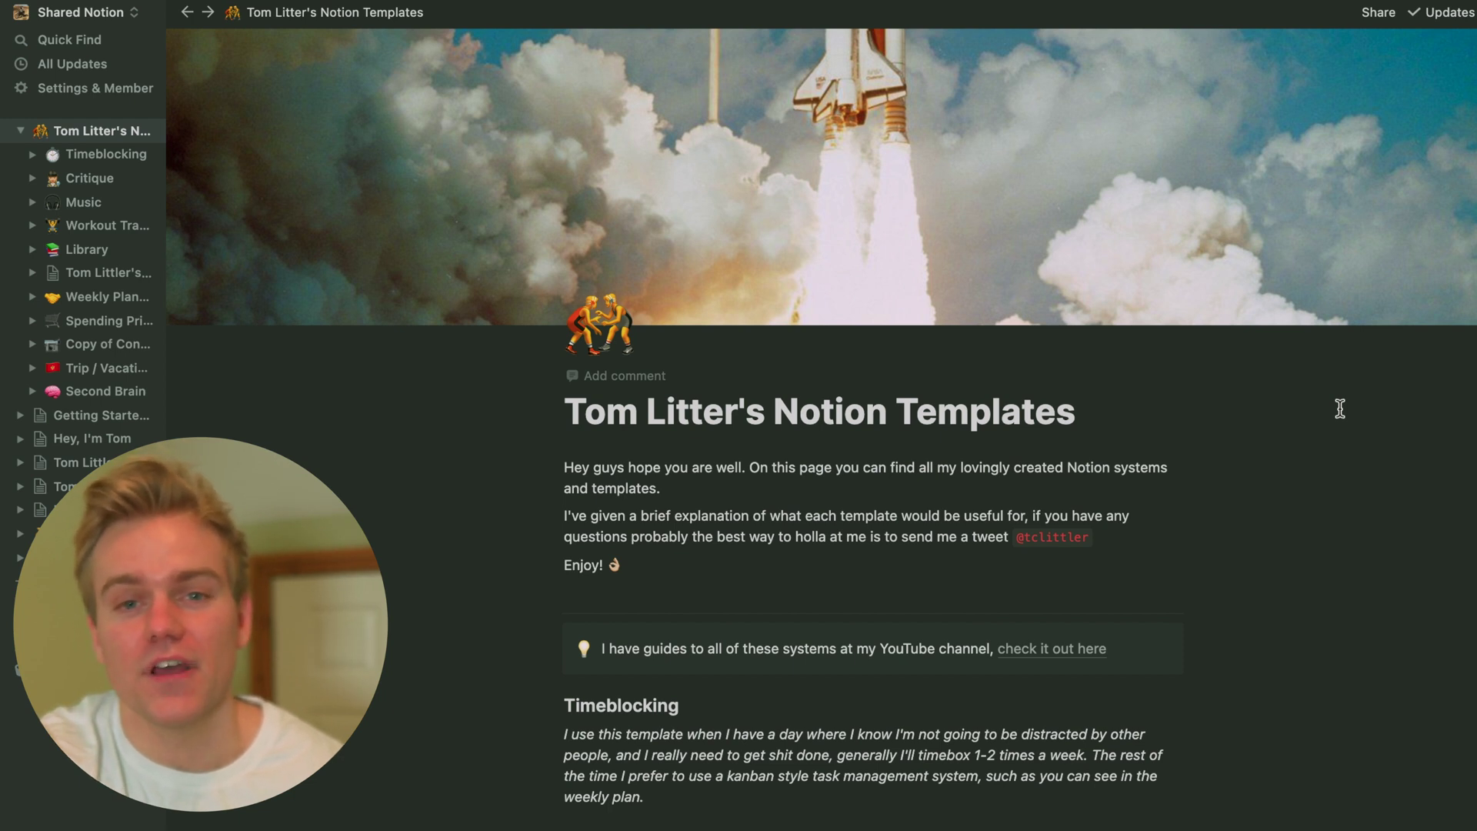
# Browse the templates page, view the Timeblocking template, and return to the templates overview
pyautogui.scroll(-5, 1340, 409)
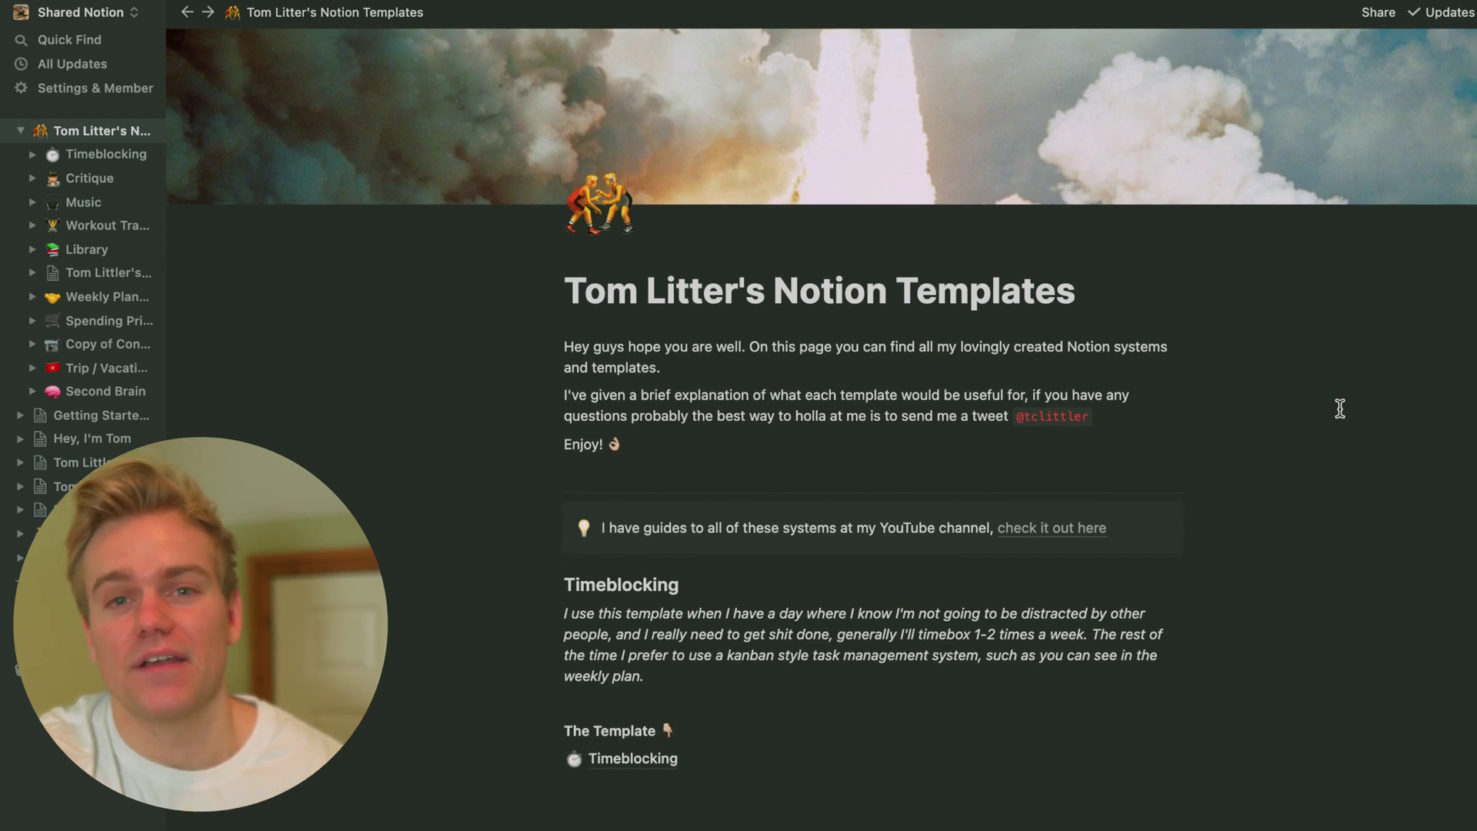
pyautogui.scroll(-4, 1340, 408)
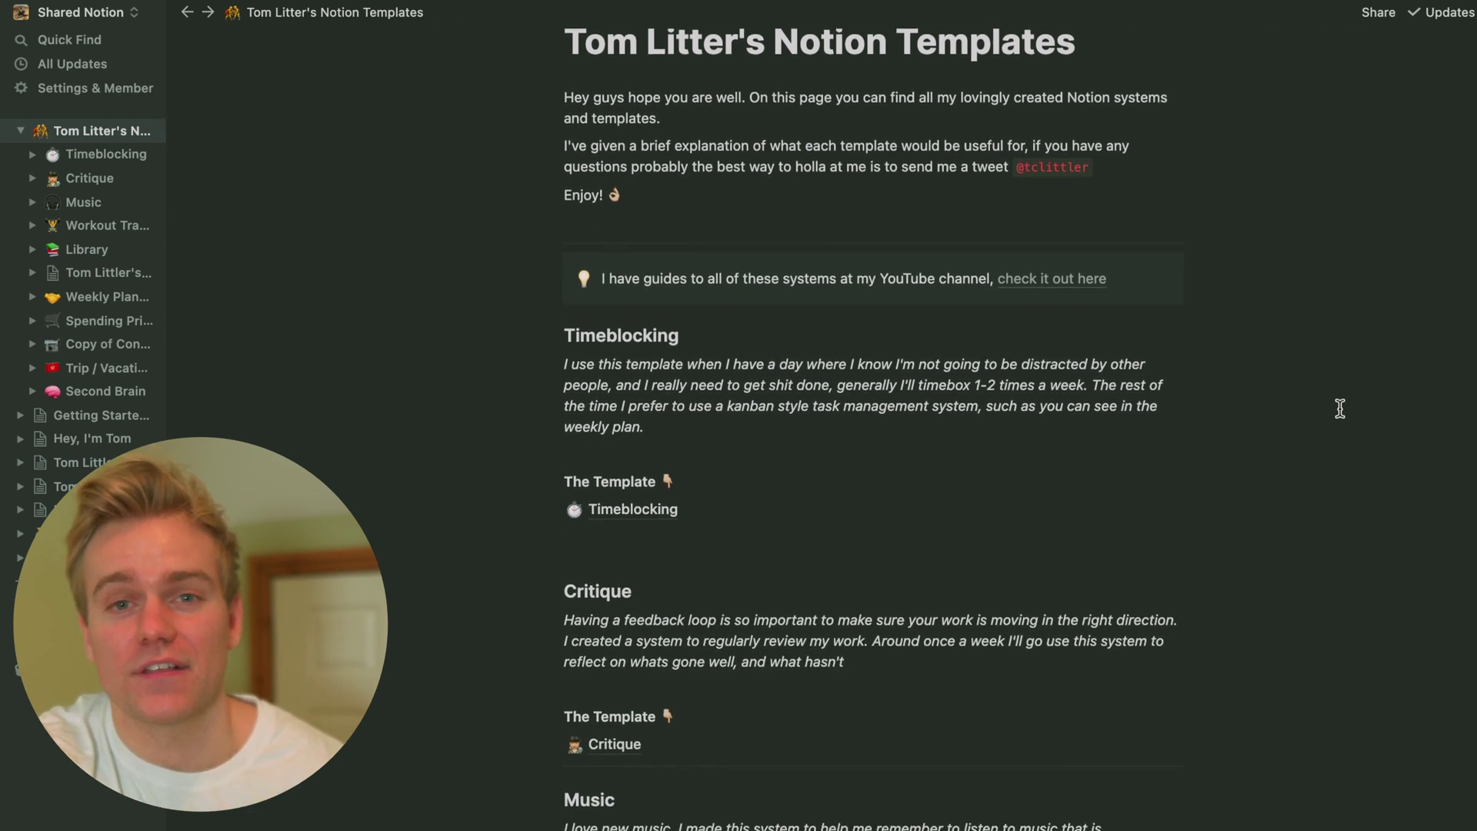
pyautogui.click(656, 497)
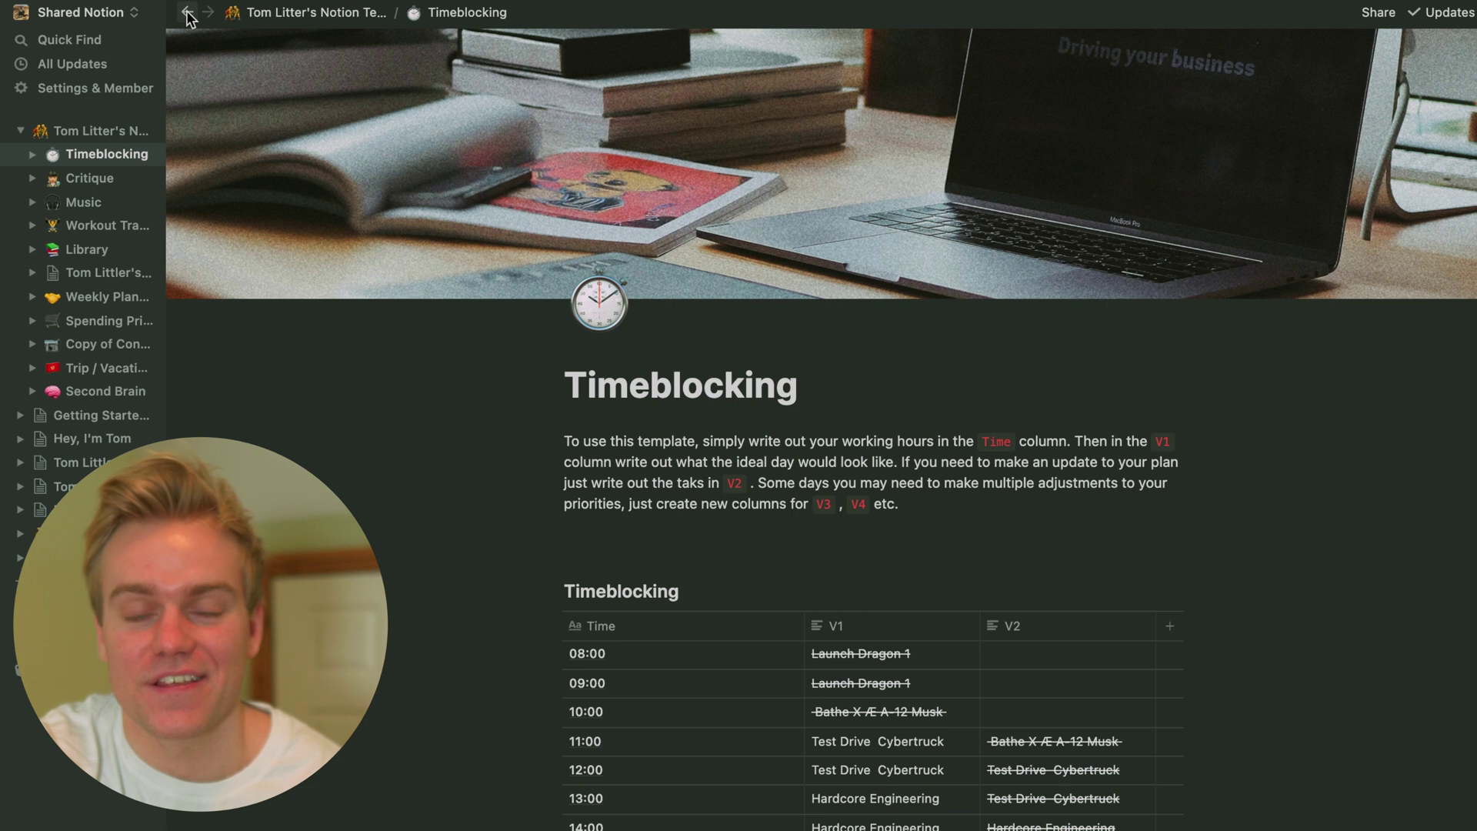
pyautogui.click(187, 12)
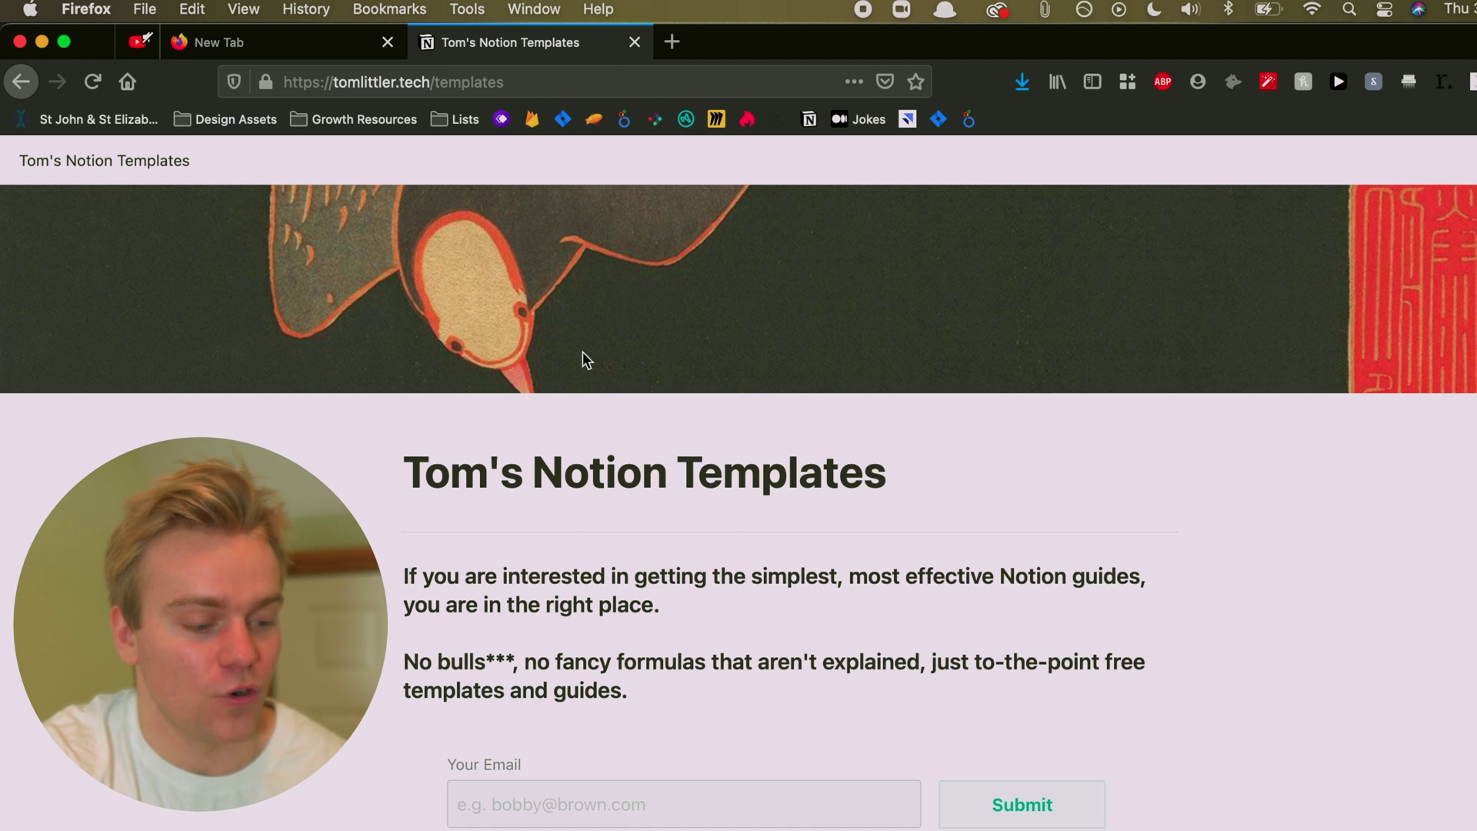
# Scroll the landing page and highlight its opening and second paragraphs
pyautogui.scroll(-3, 495, 505)
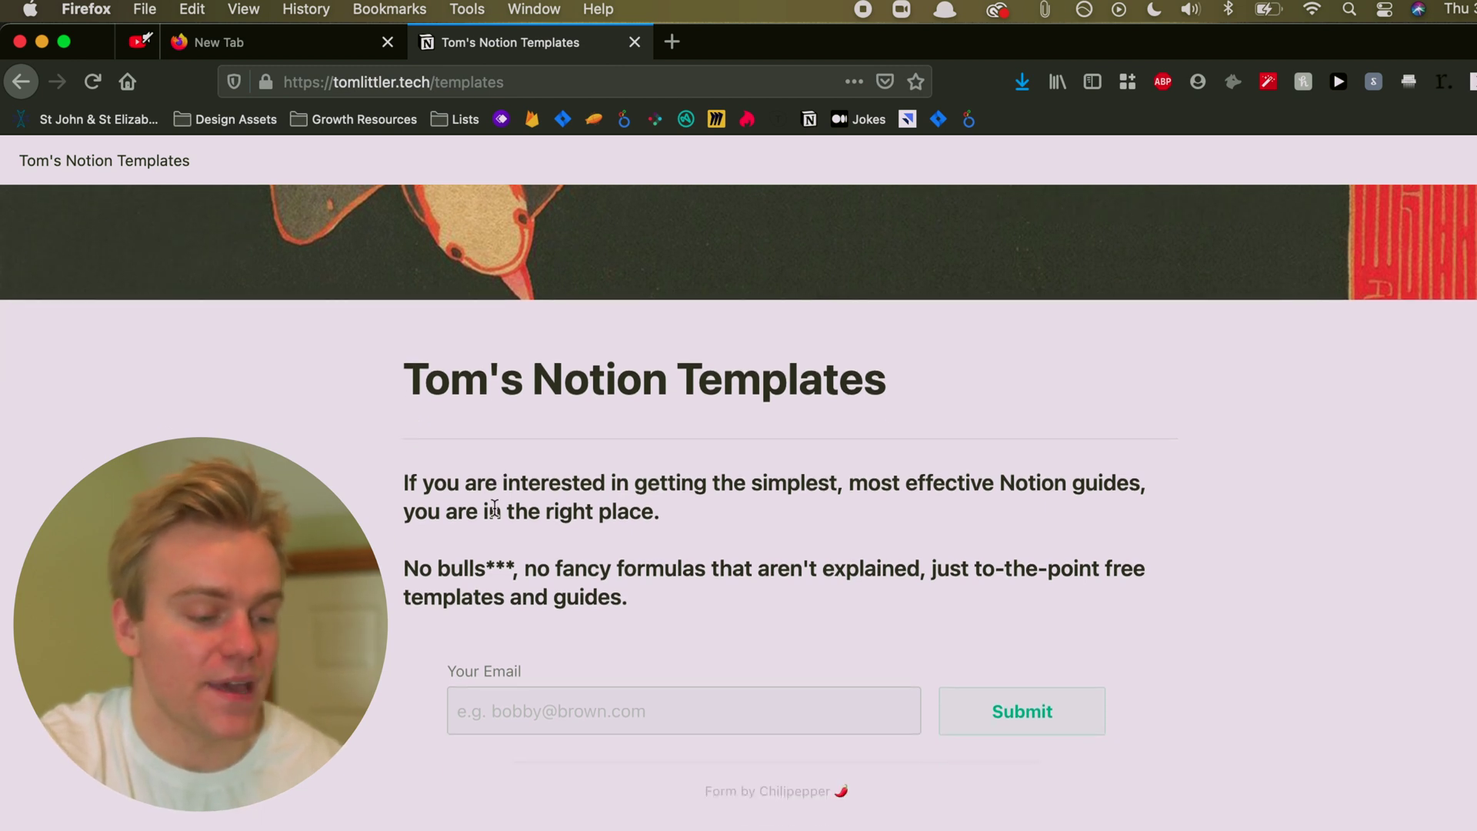
pyautogui.scroll(-1, 495, 508)
pyautogui.tripleClick(494, 477)
pyautogui.click(500, 480)
pyautogui.scroll(-2, 525, 533)
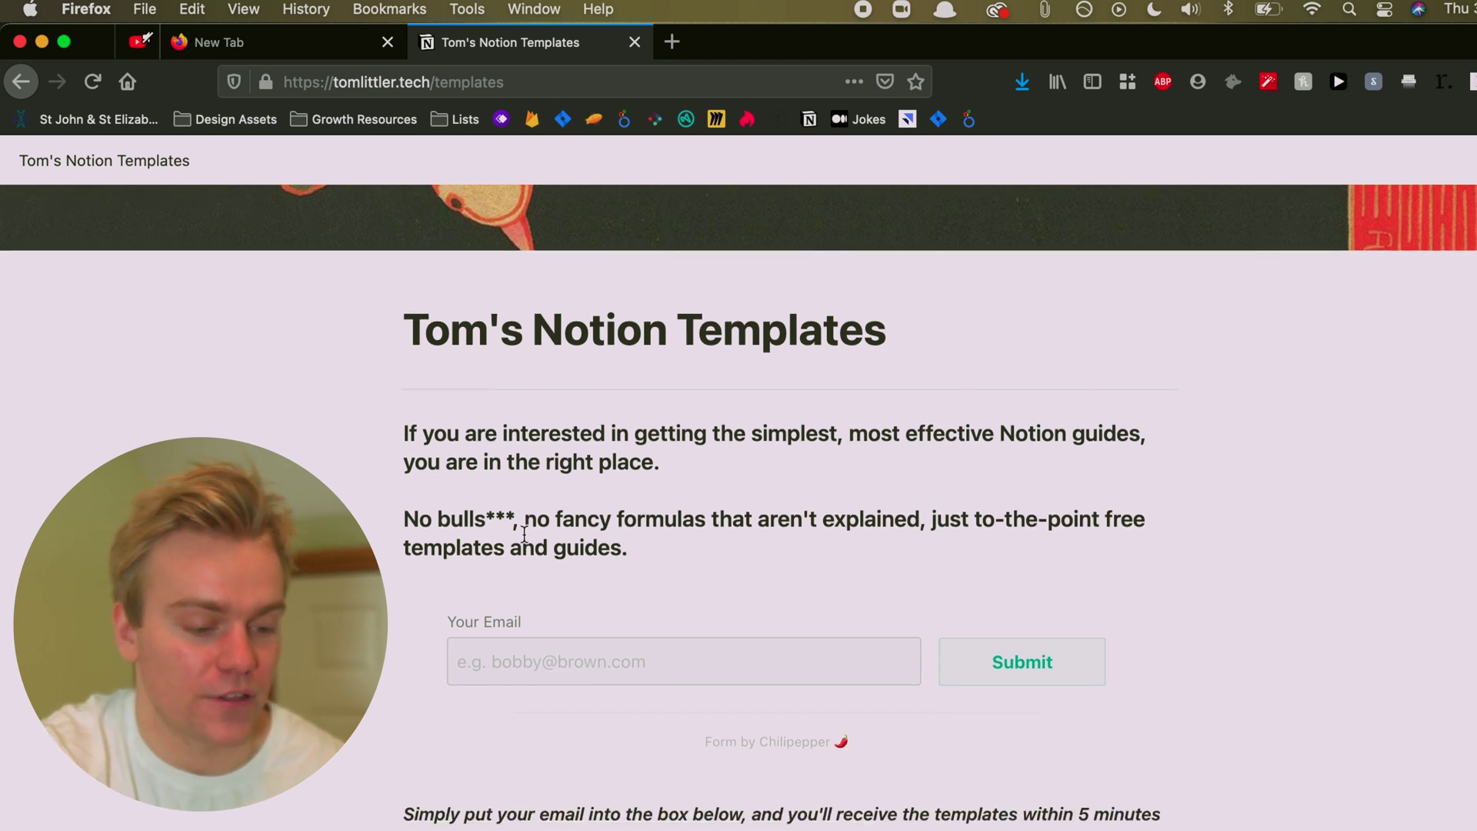
pyautogui.tripleClick(500, 509)
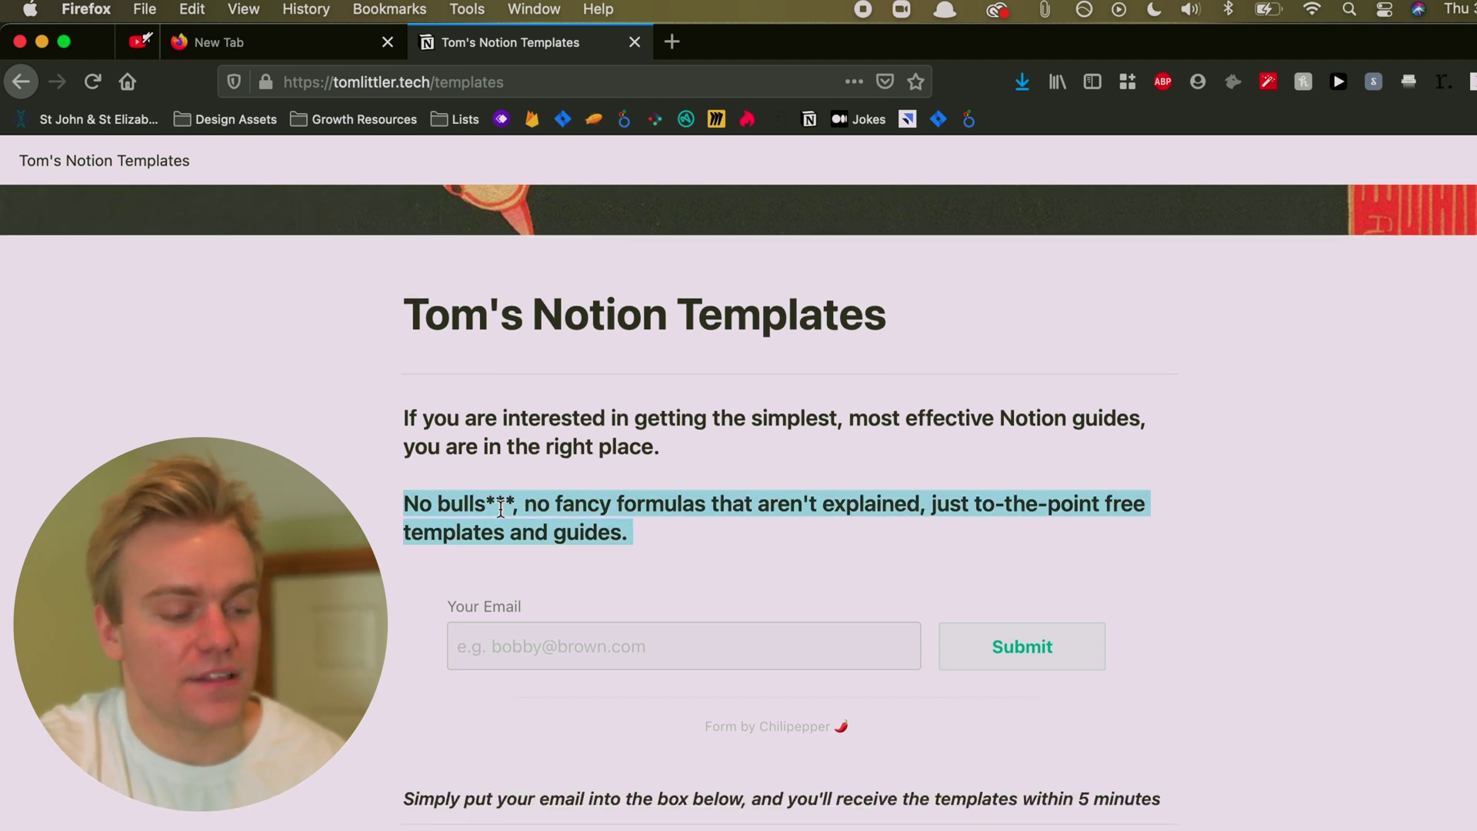
pyautogui.click(500, 508)
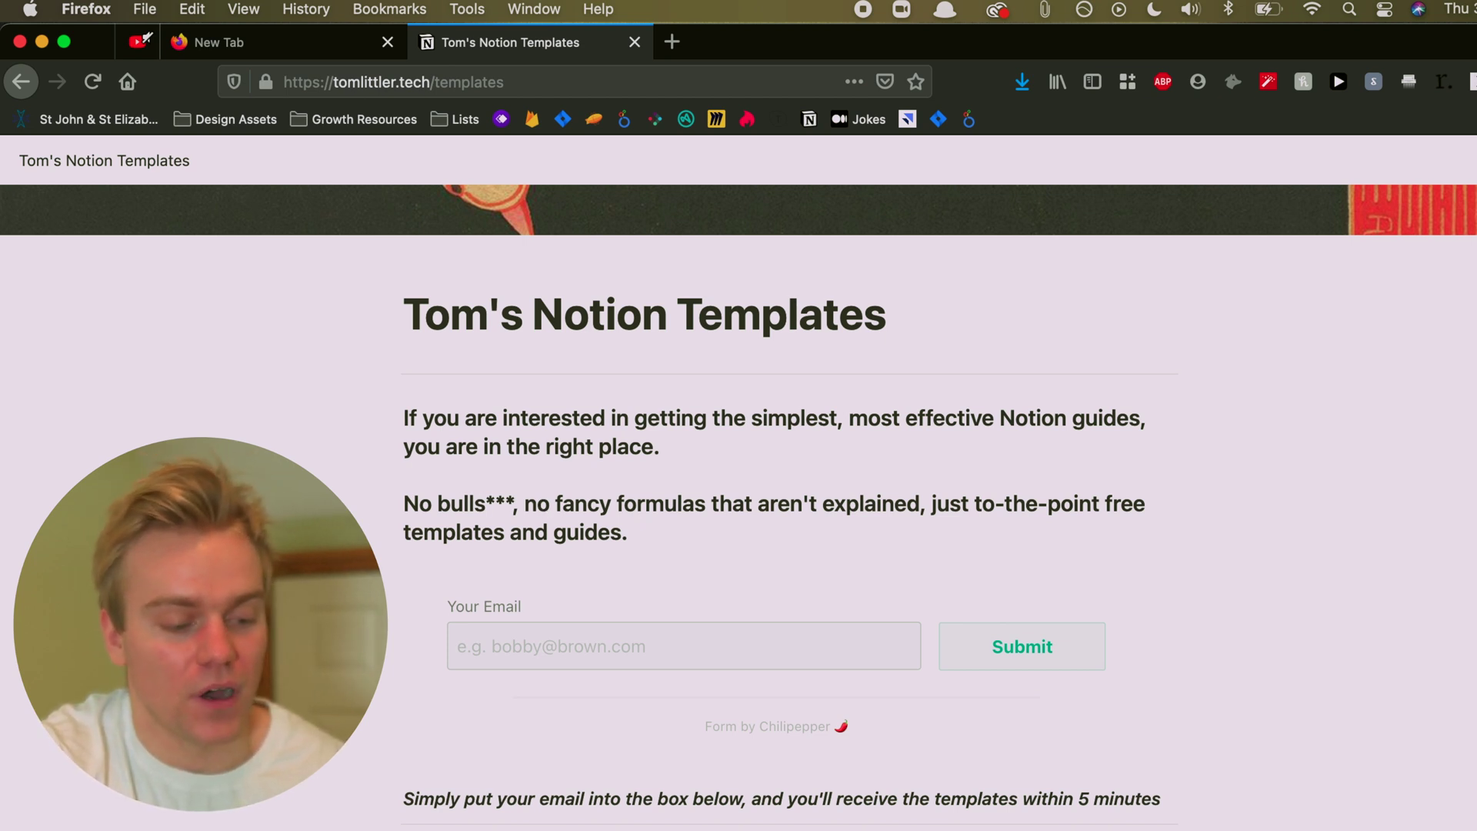
# Scroll down to the signup form and start typing in the Your Email field
pyautogui.scroll(-3, 738, 497)
pyautogui.scroll(3, 739, 497)
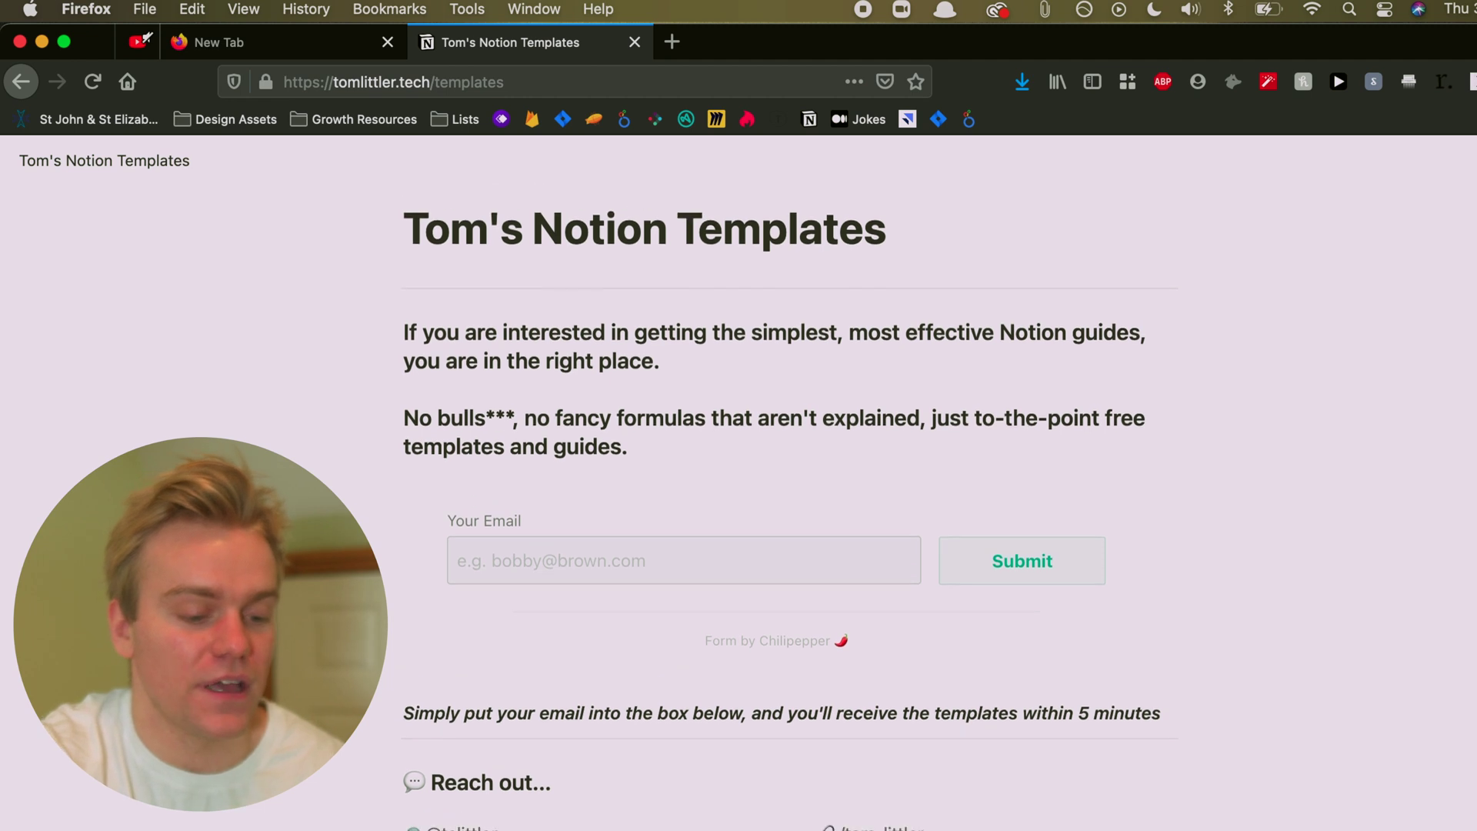
pyautogui.scroll(3, 738, 503)
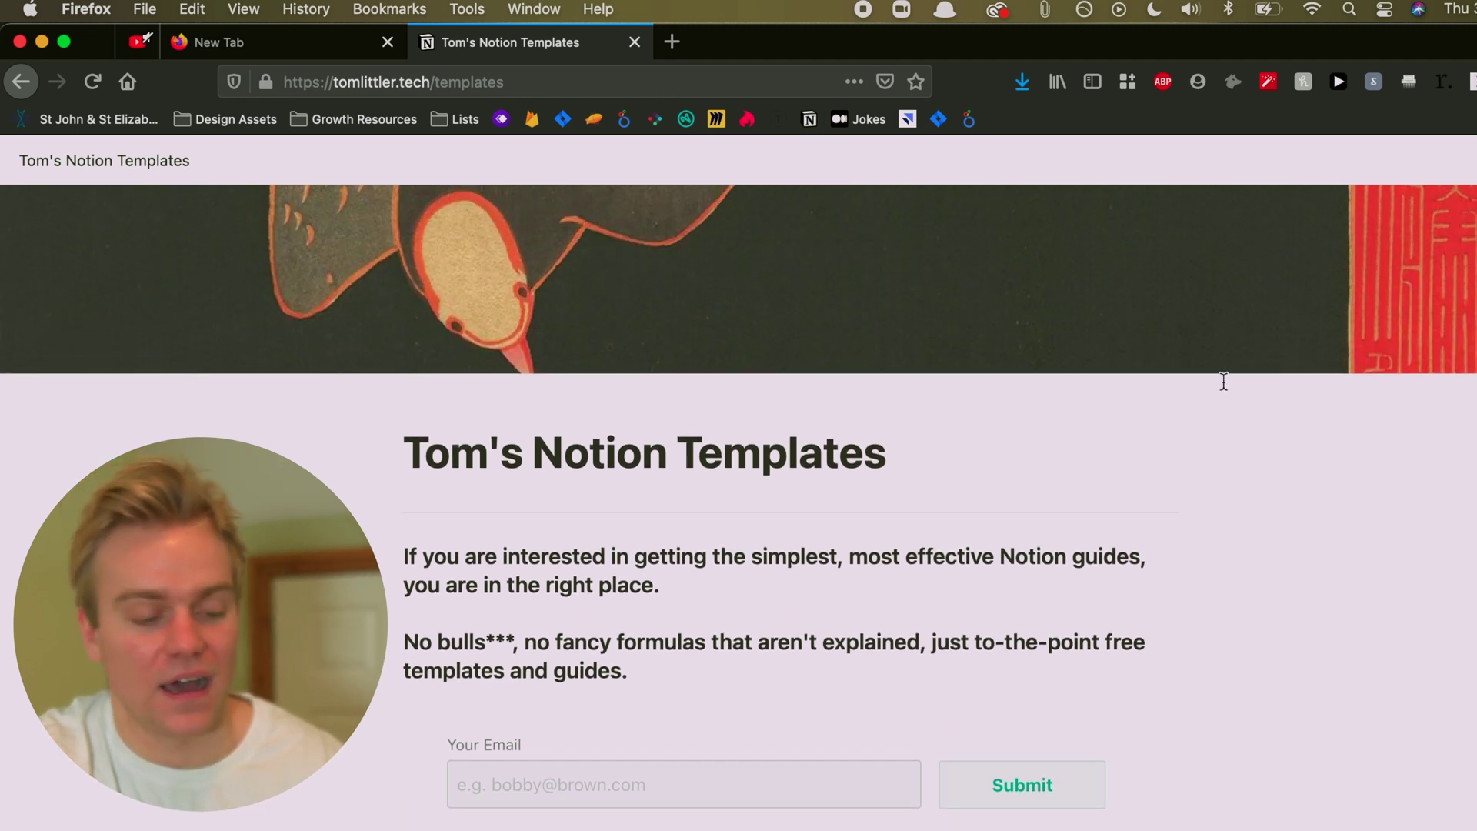
pyautogui.scroll(-4, 798, 594)
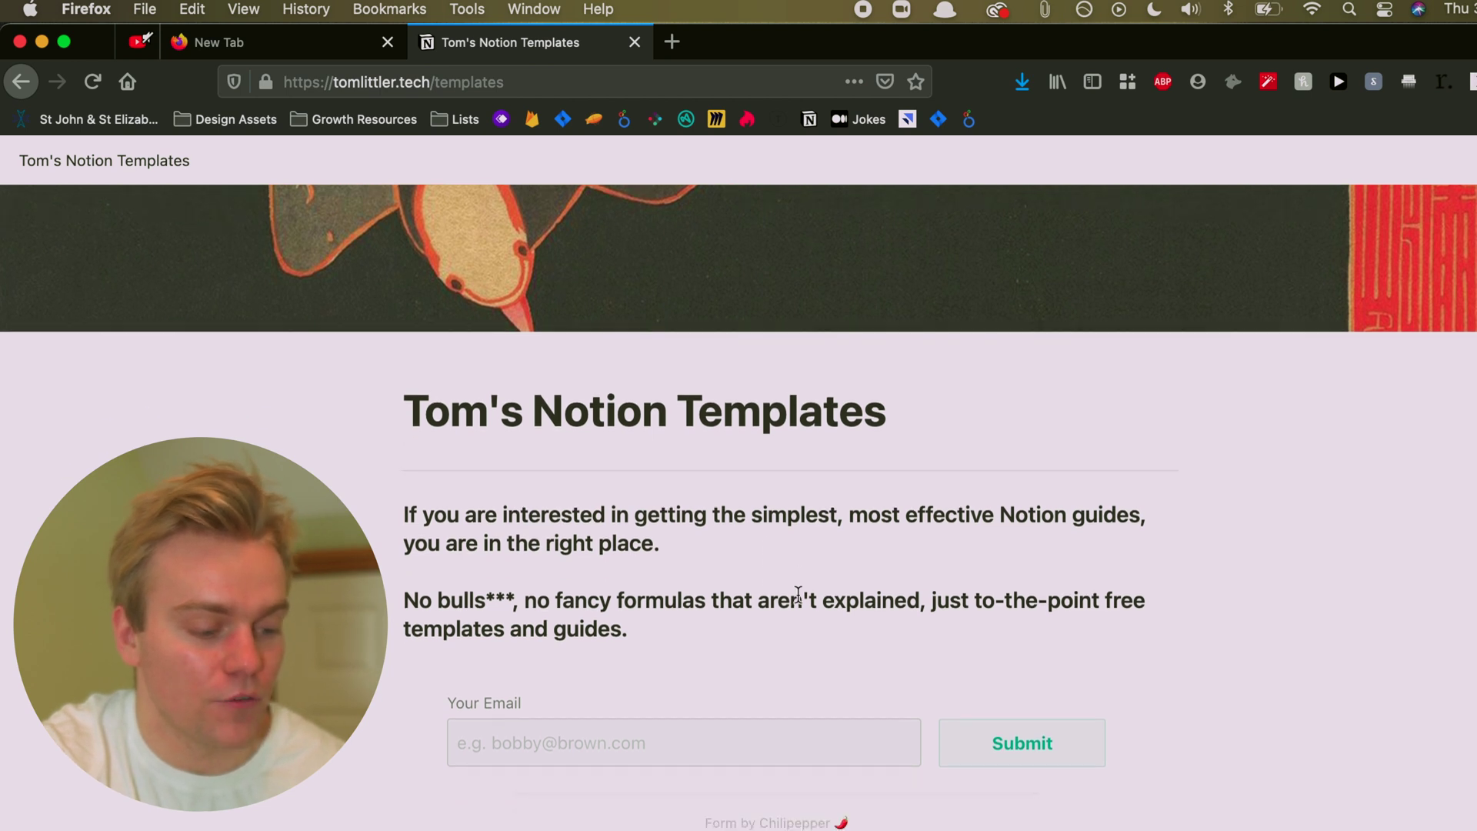
pyautogui.scroll(-1, 797, 602)
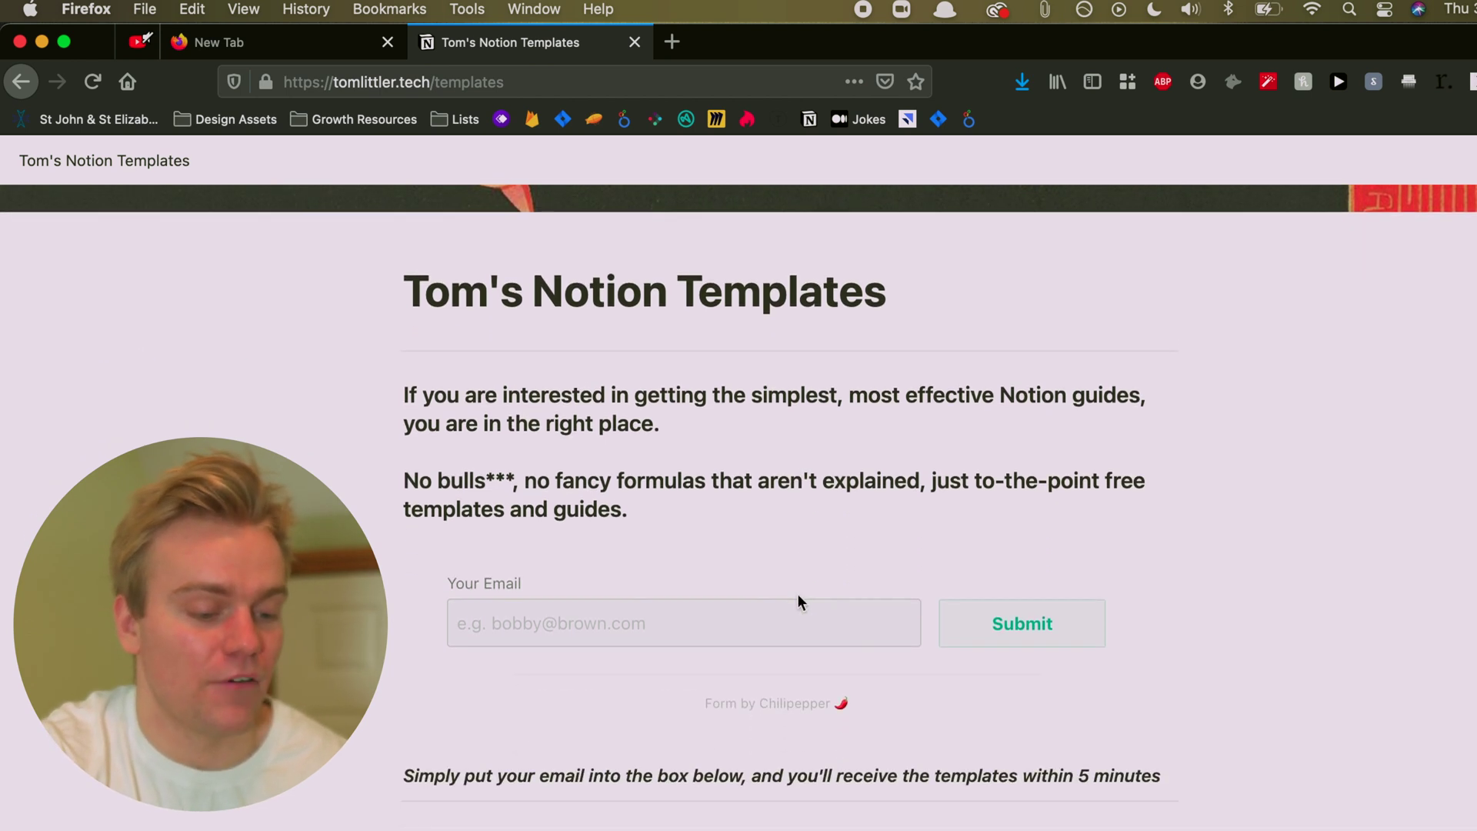
pyautogui.scroll(-2, 797, 602)
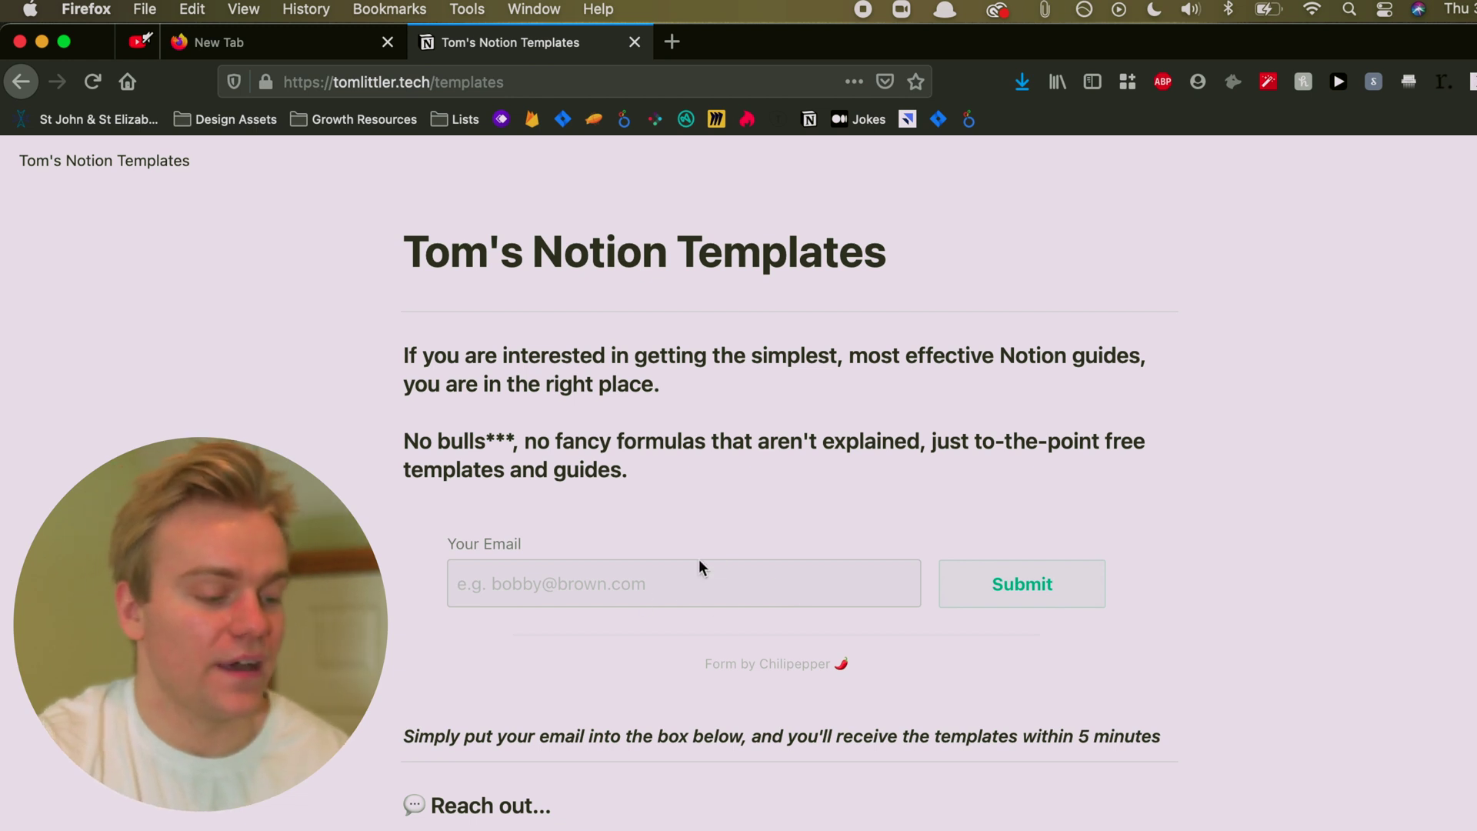
pyautogui.click(675, 584)
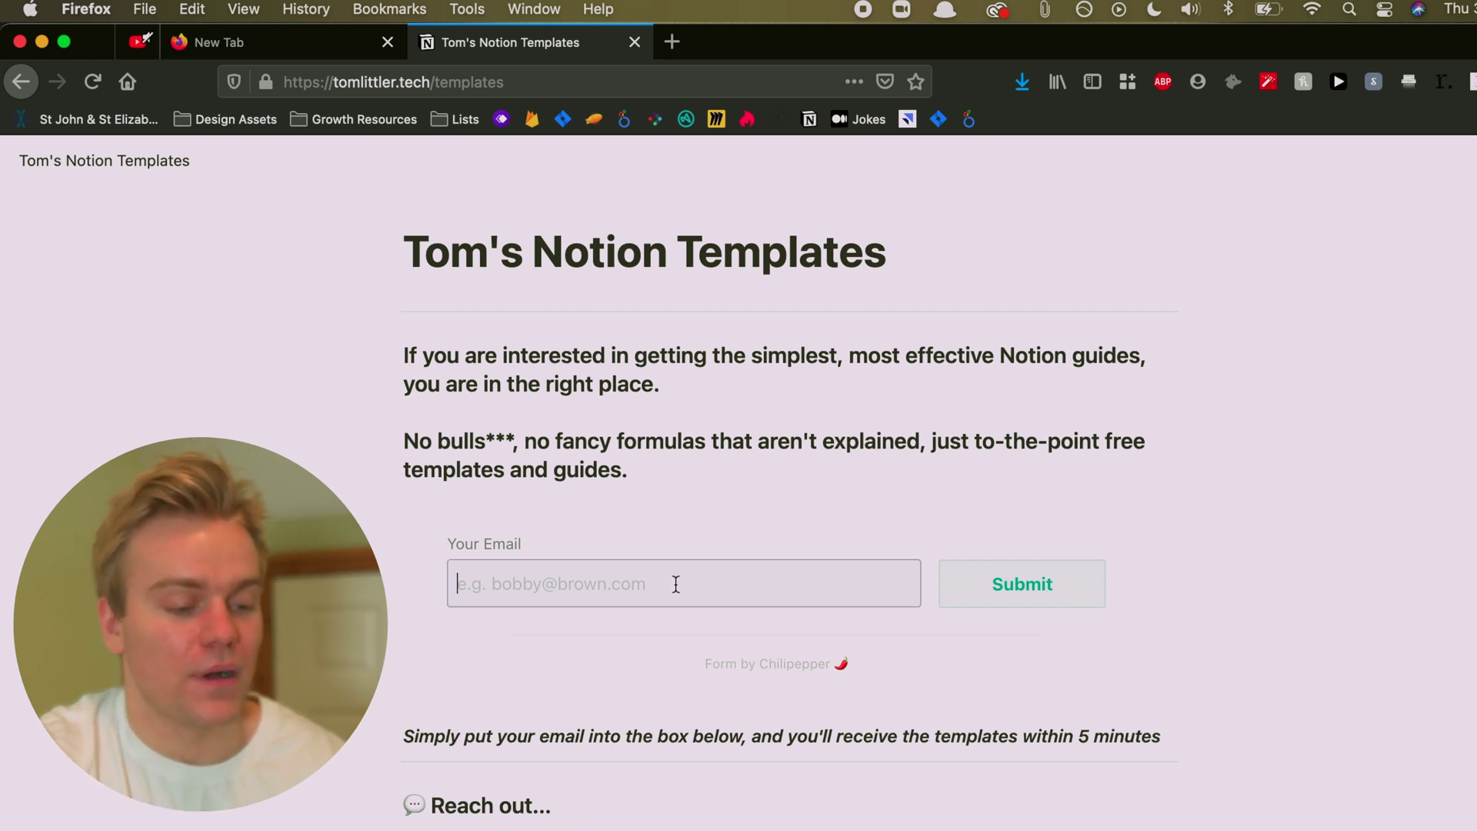
pyautogui.write('https://chilipepper.io')
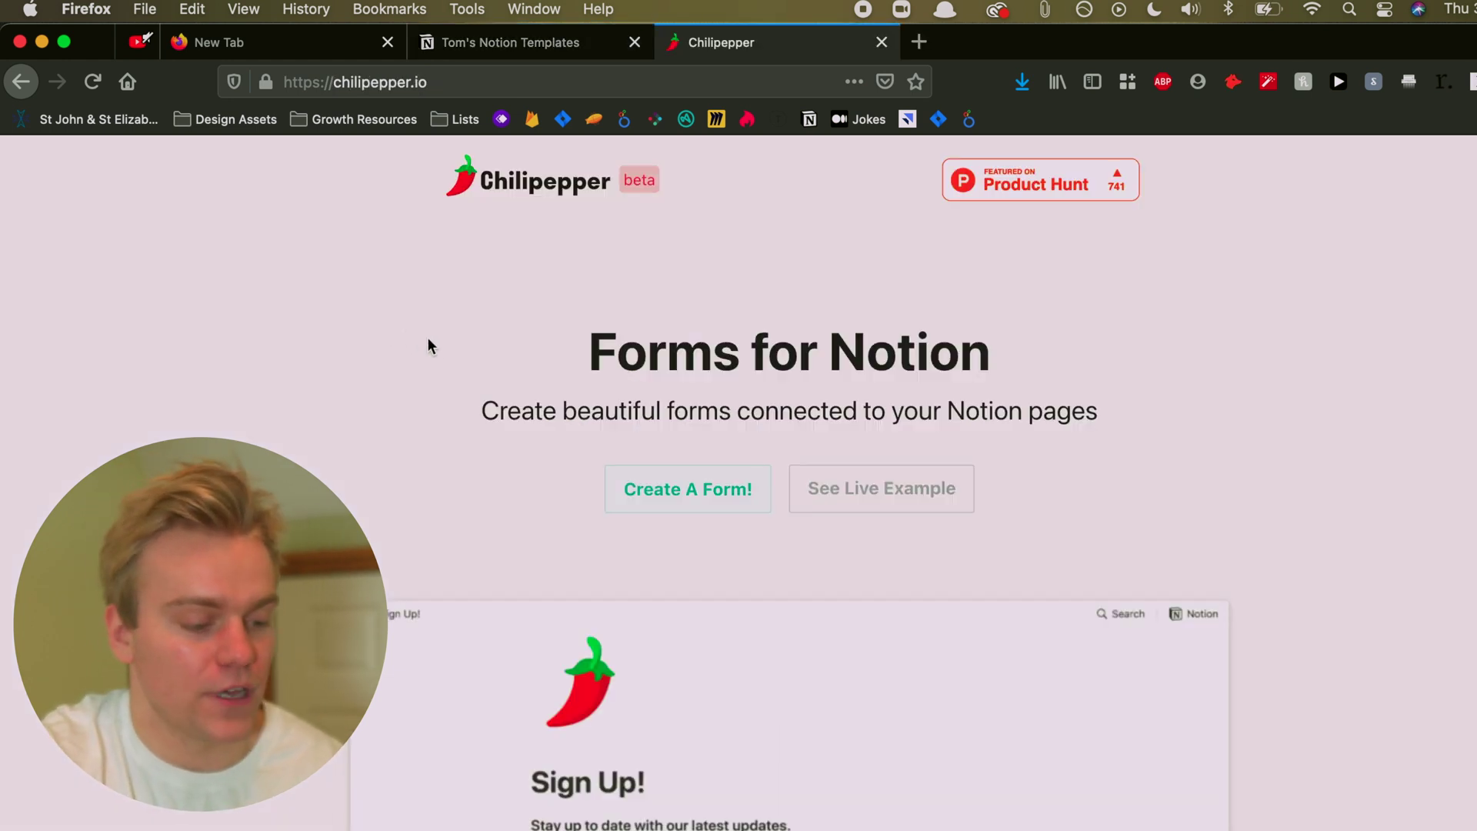
# Create a new Chilipepper form with button text 'submit', leaving the notification email blank
pyautogui.click(666, 498)
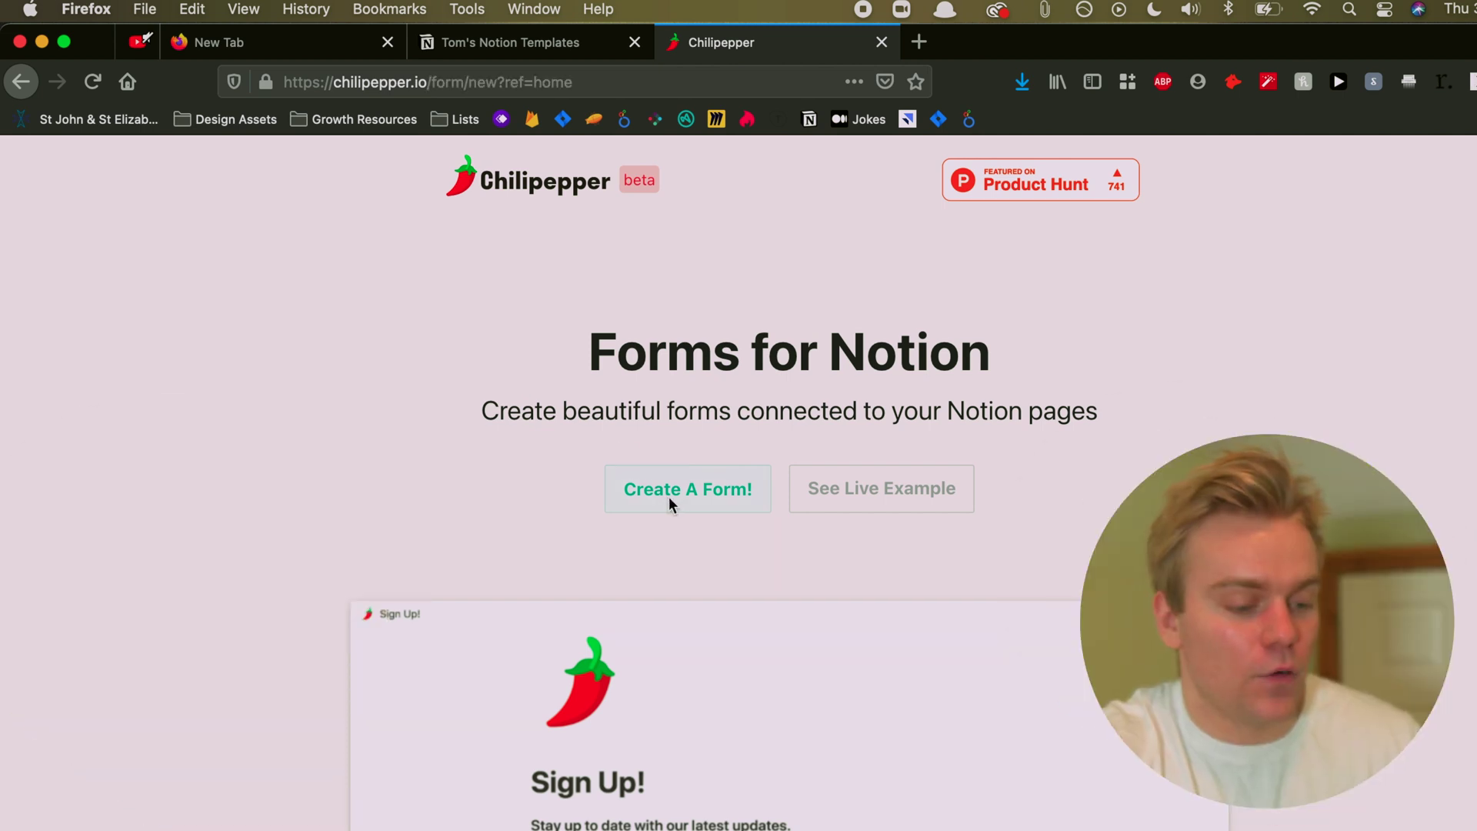
pyautogui.doubleClick(341, 564)
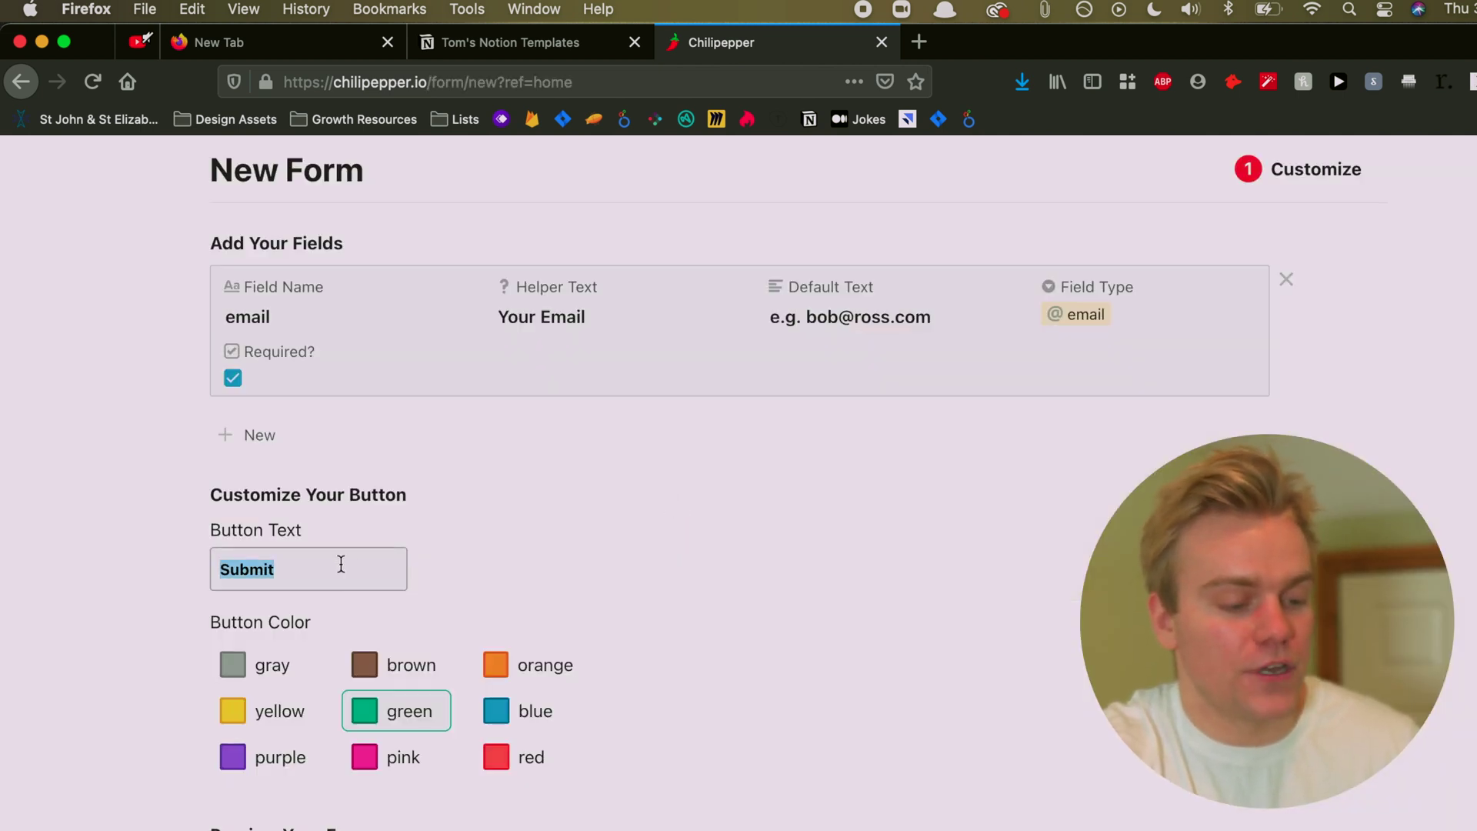
pyautogui.write('s')
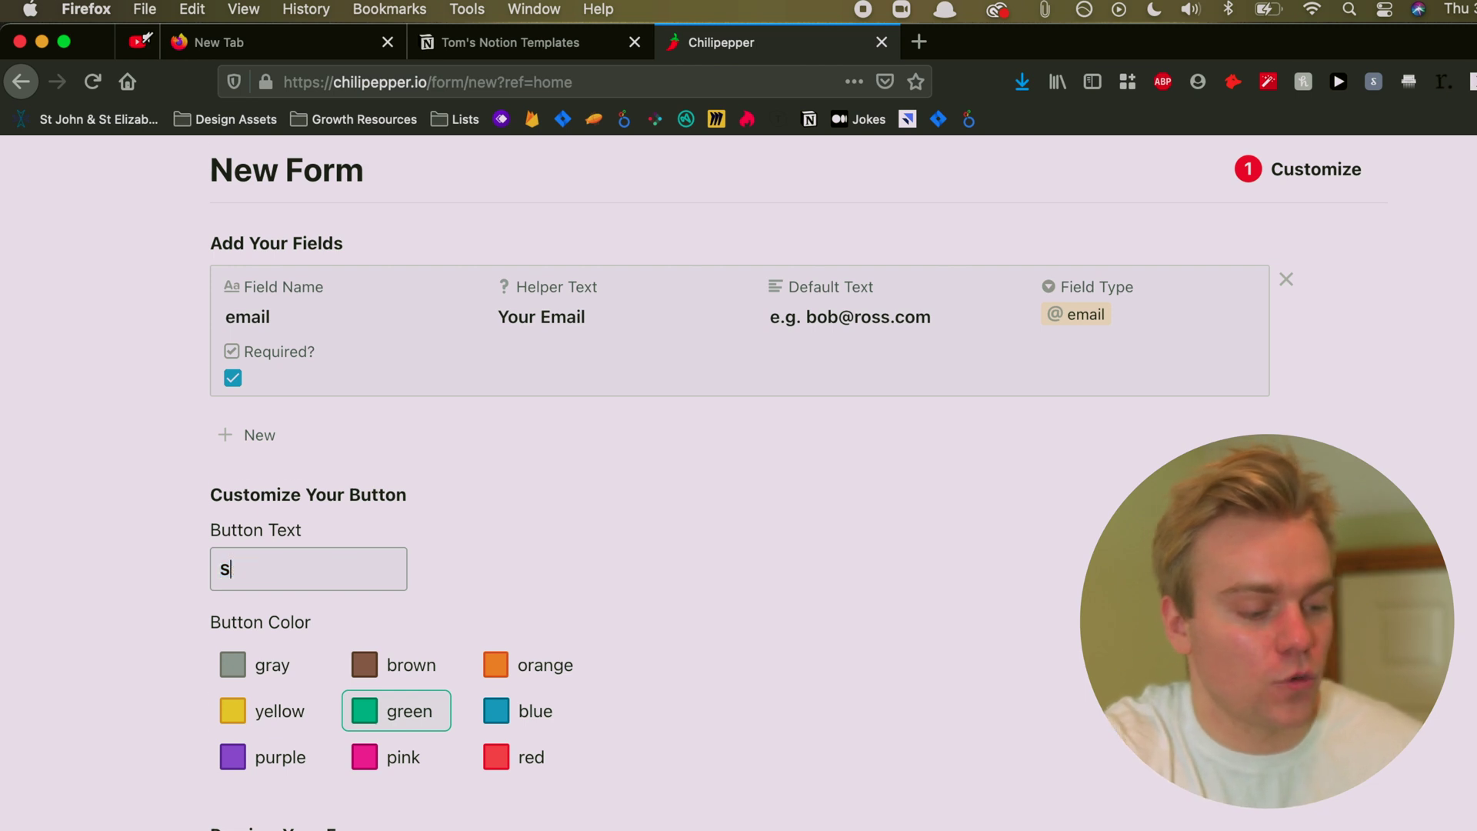
pyautogui.write('ubmit')
pyautogui.scroll(-3, 883, 620)
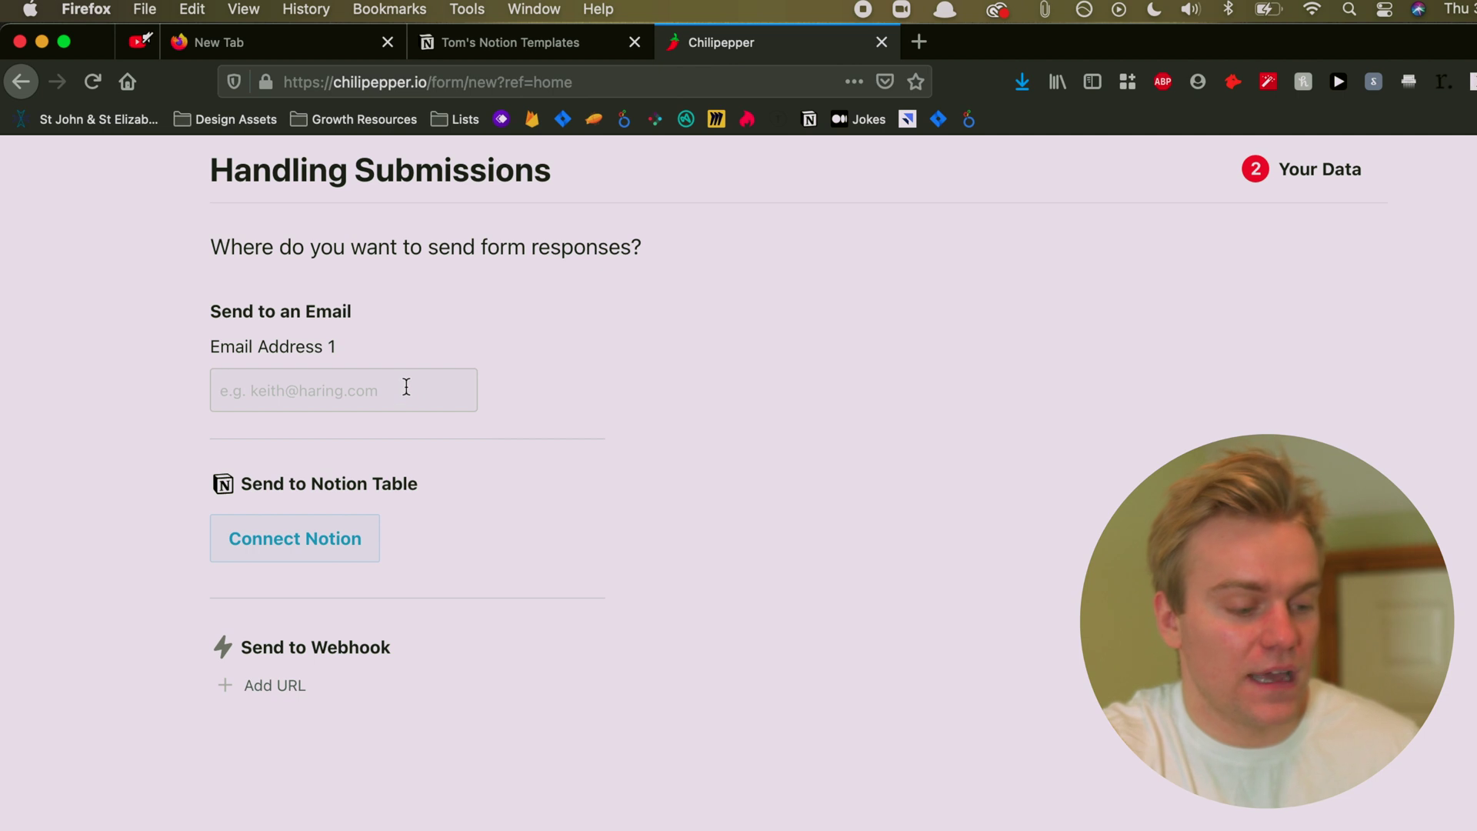
pyautogui.click(406, 386)
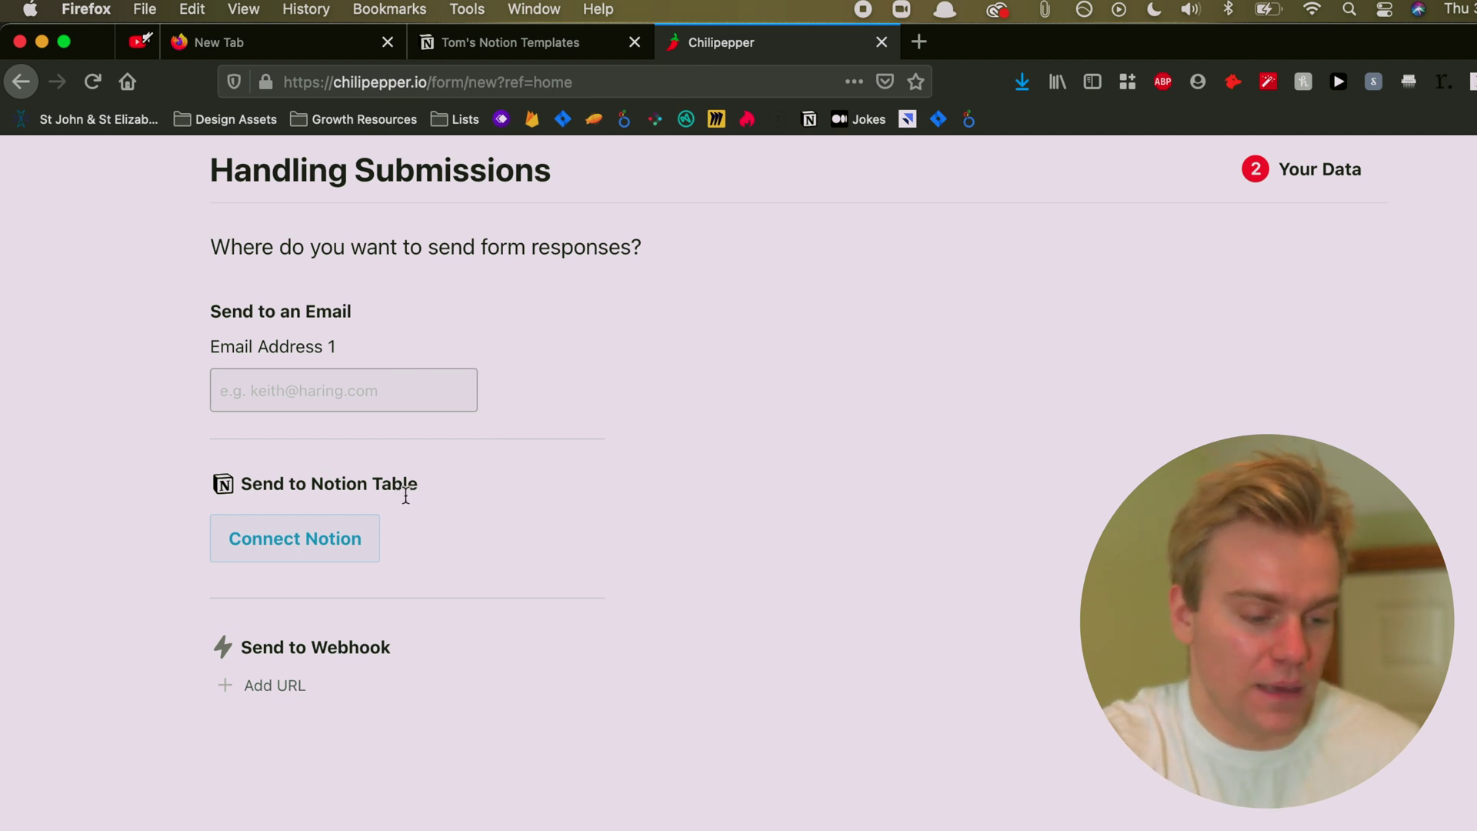
pyautogui.click(422, 535)
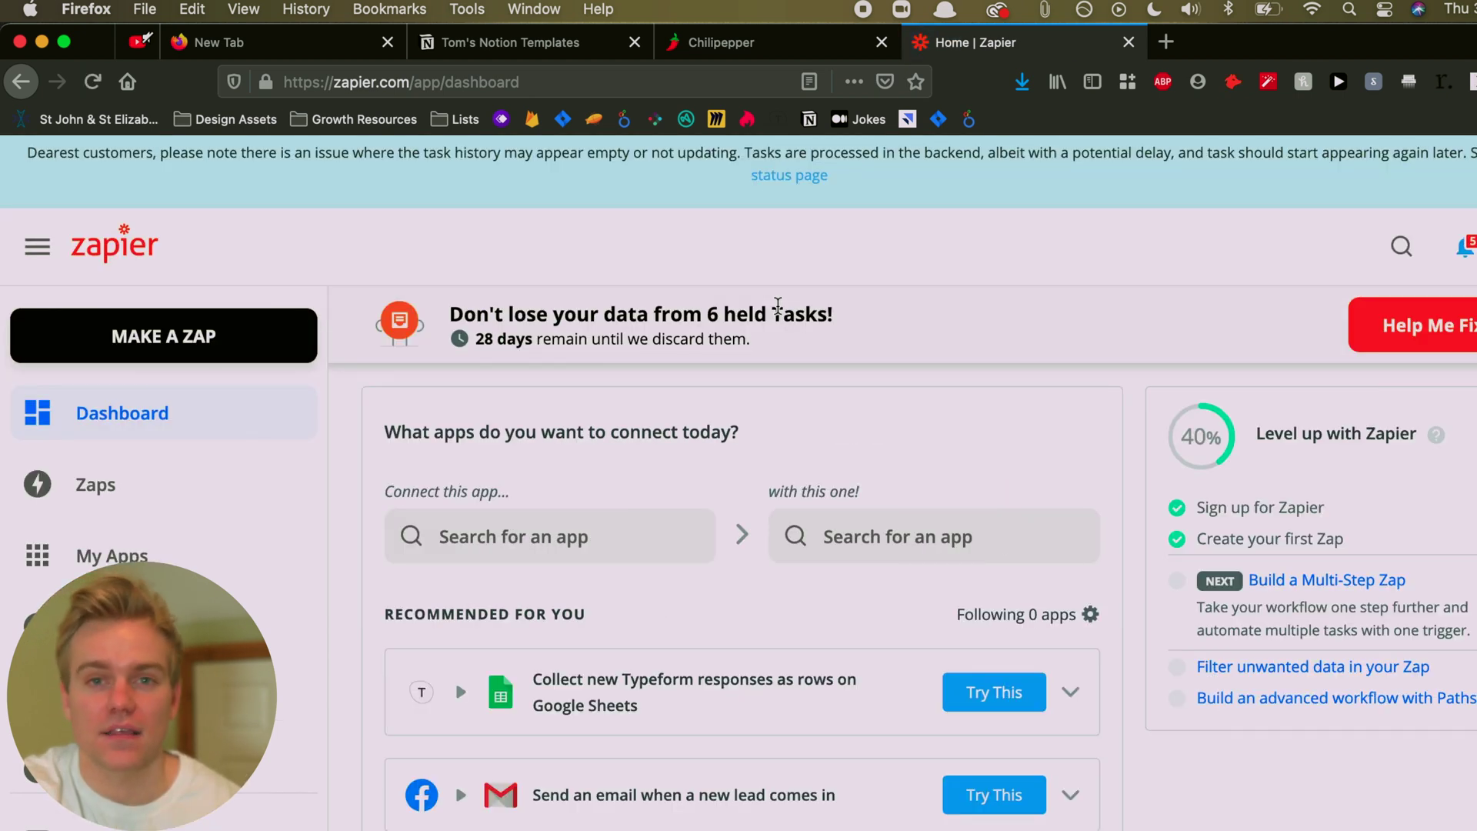
# Scroll the Zapier dashboard and start a new zap via Make a Zap
pyautogui.scroll(-3, 758, 386)
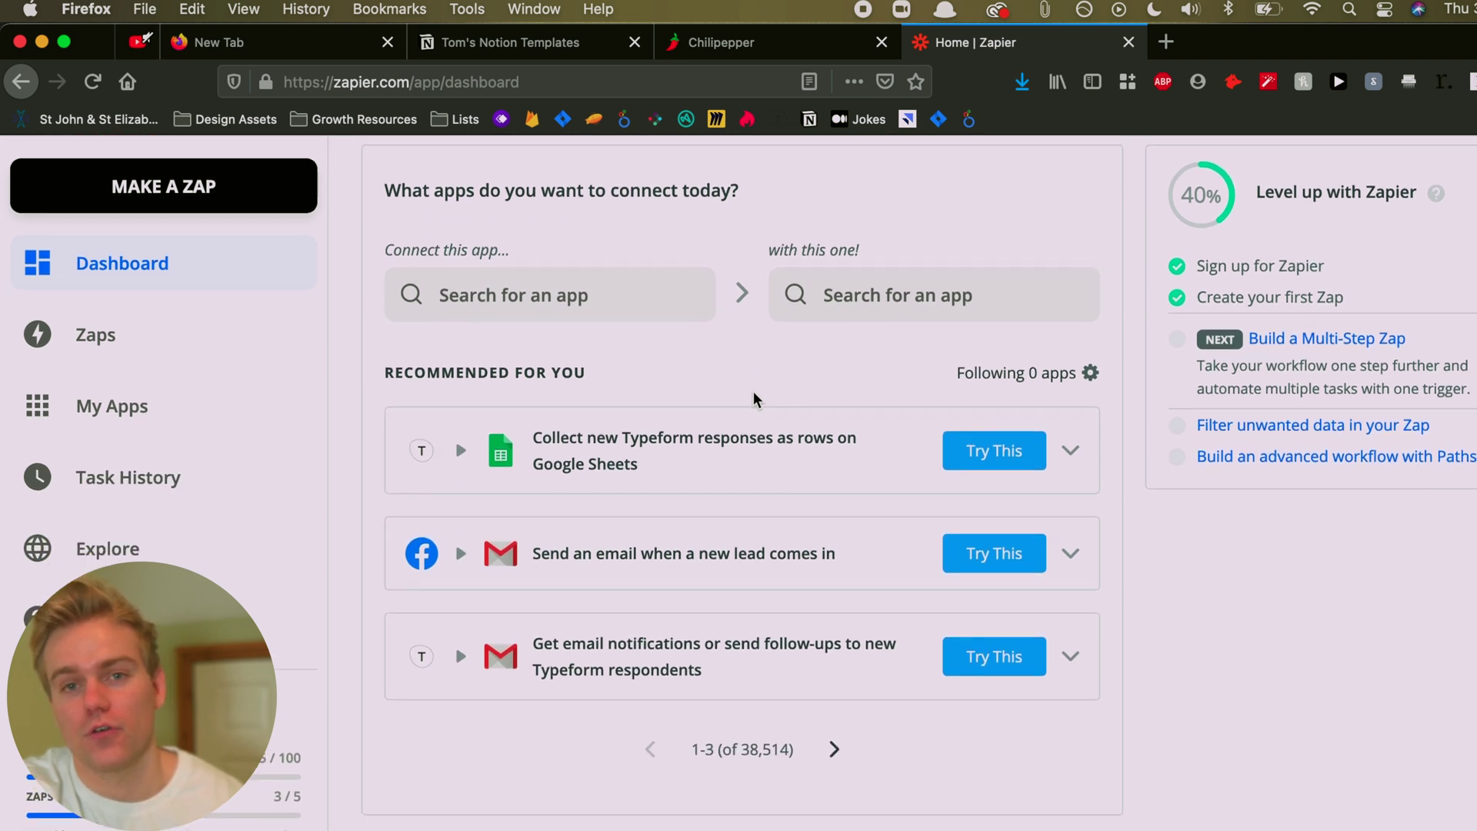
pyautogui.scroll(3, 757, 399)
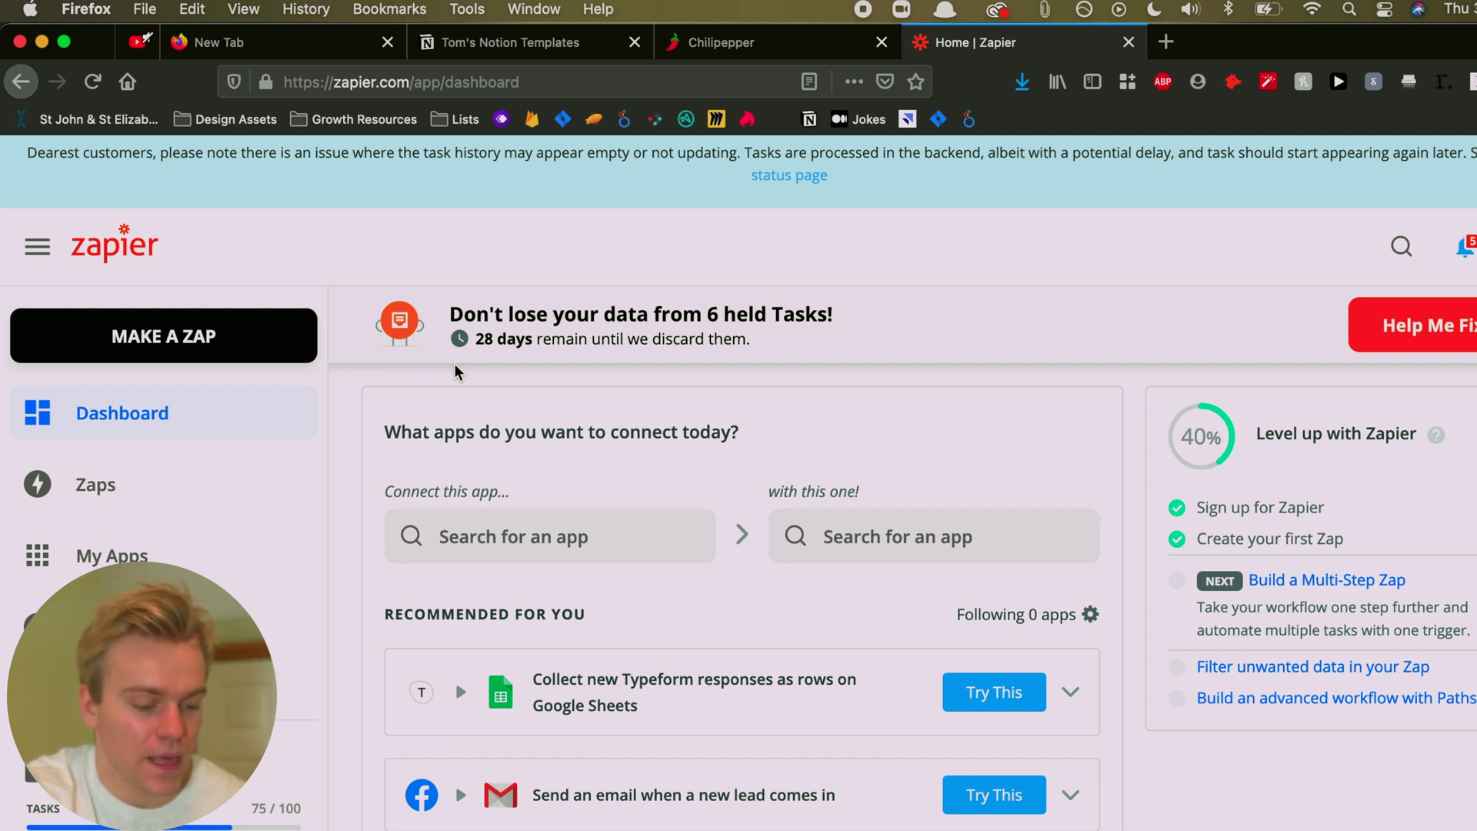
pyautogui.click(219, 346)
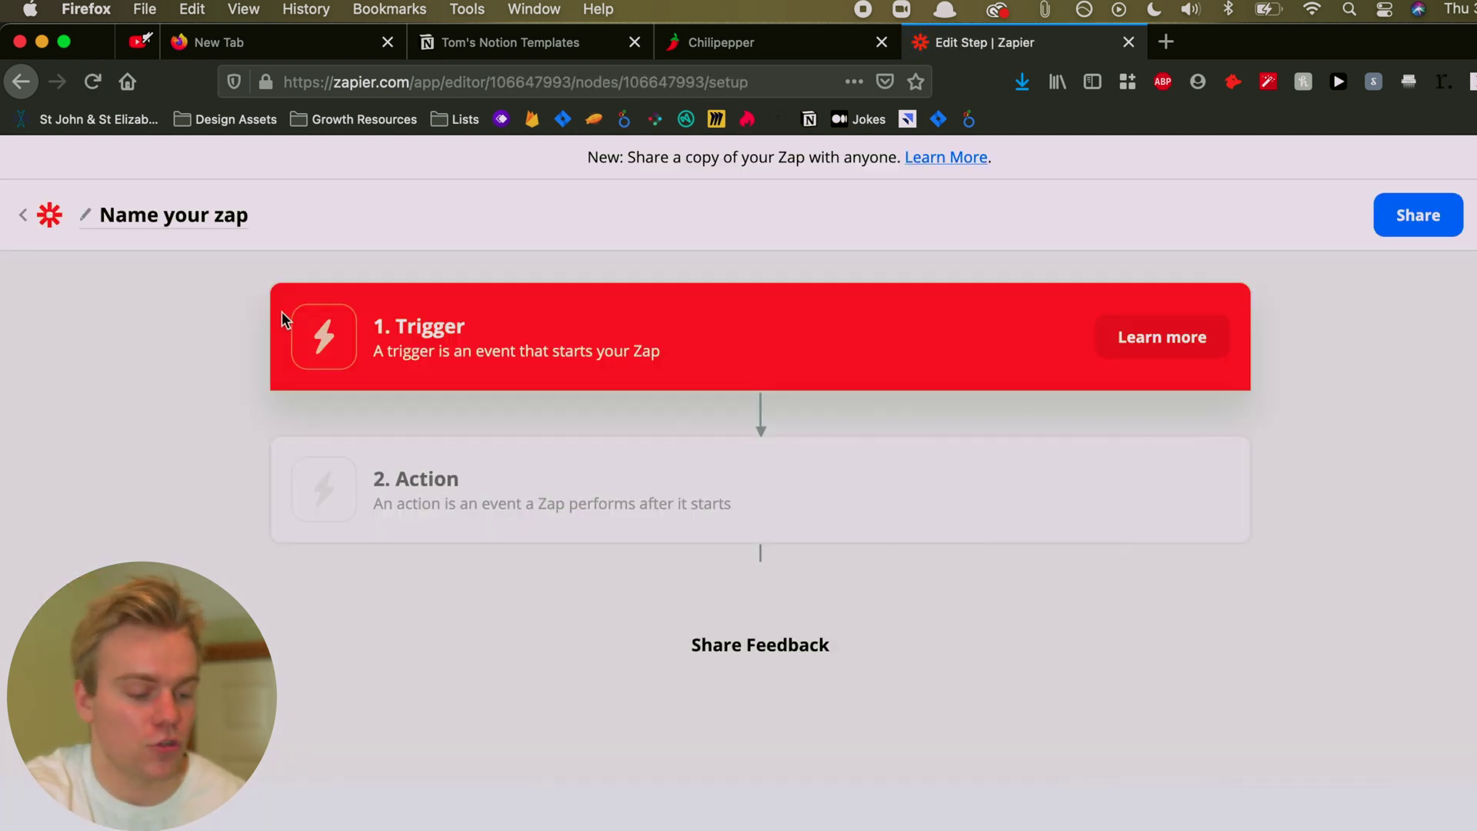
# Name the zap 'Emails to google sheet', trigger on Webhooks Catch Hook, and copy the webhook URL
pyautogui.click(184, 225)
pyautogui.write('Emails to google')
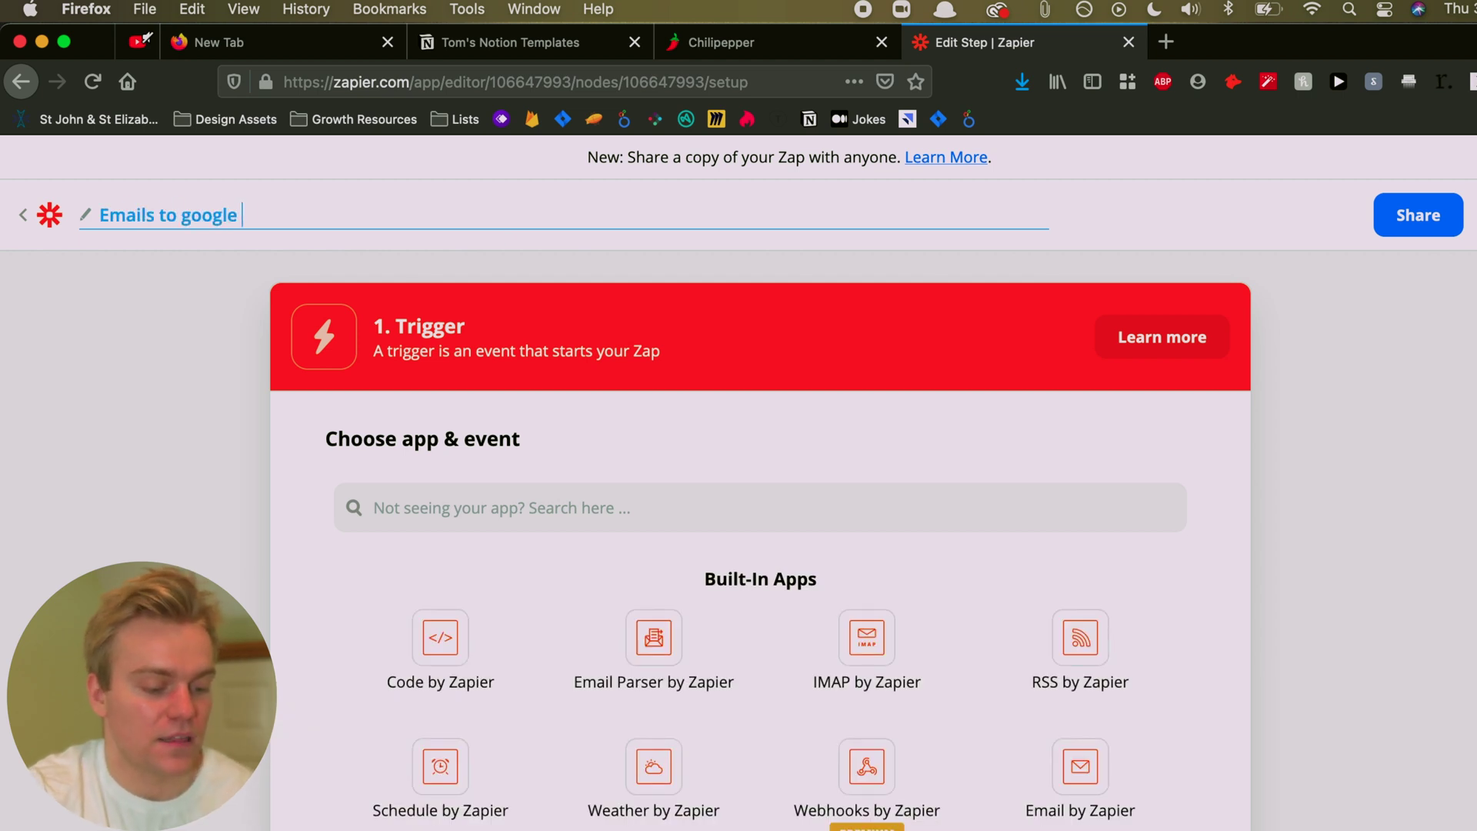
pyautogui.write(' sheet')
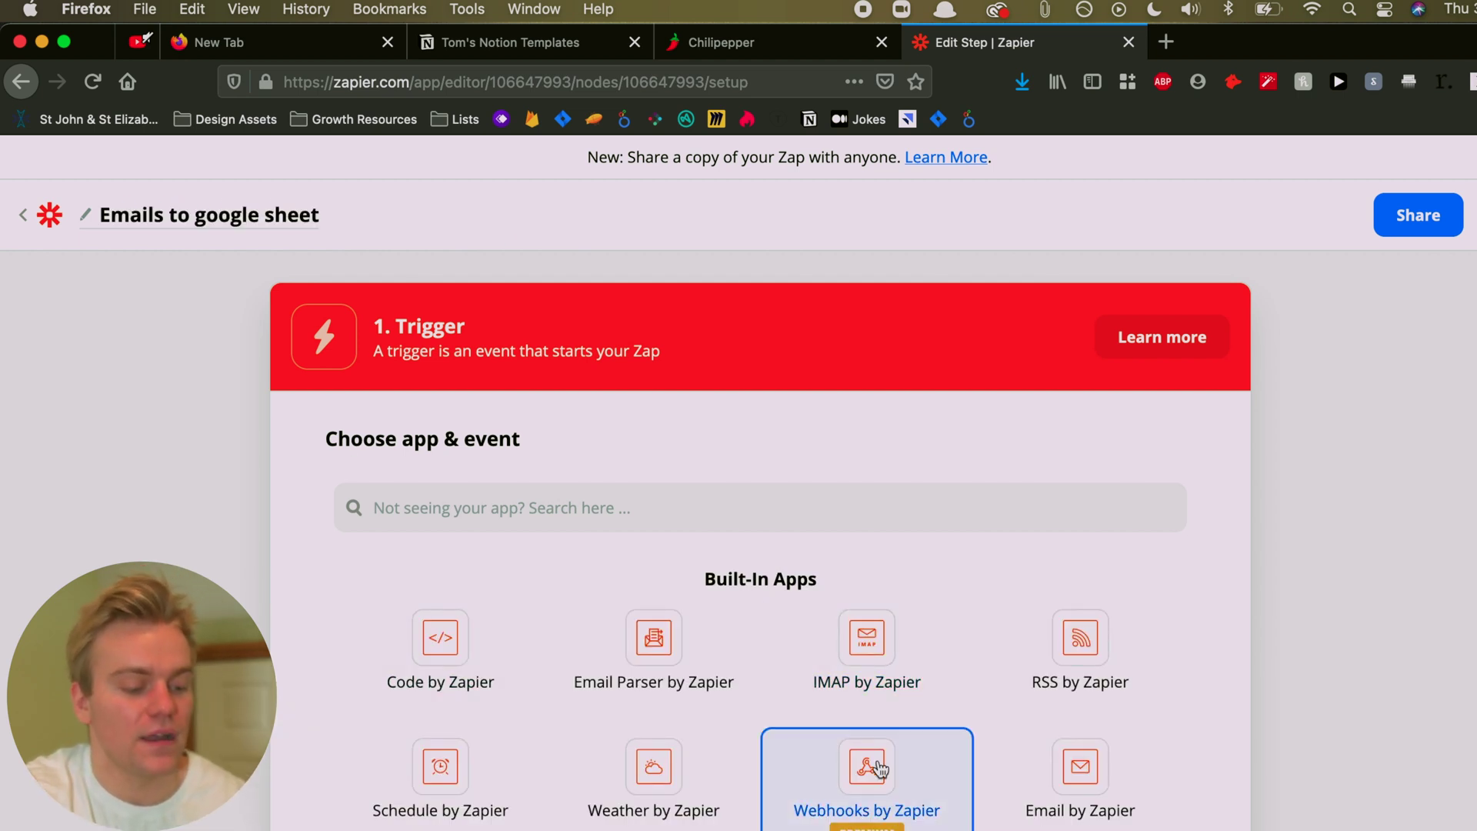
pyautogui.click(875, 768)
pyautogui.click(654, 627)
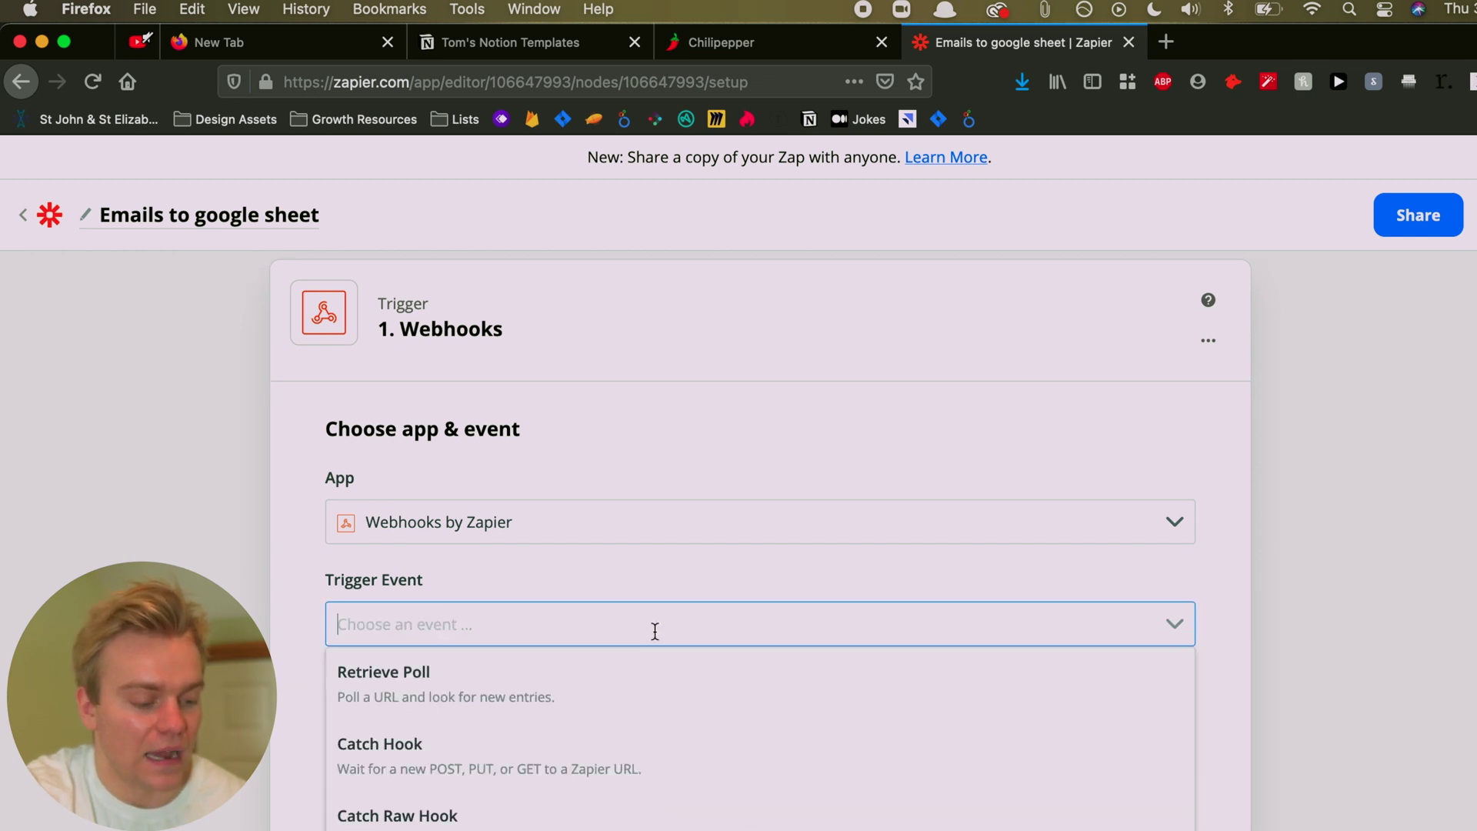
pyautogui.click(587, 760)
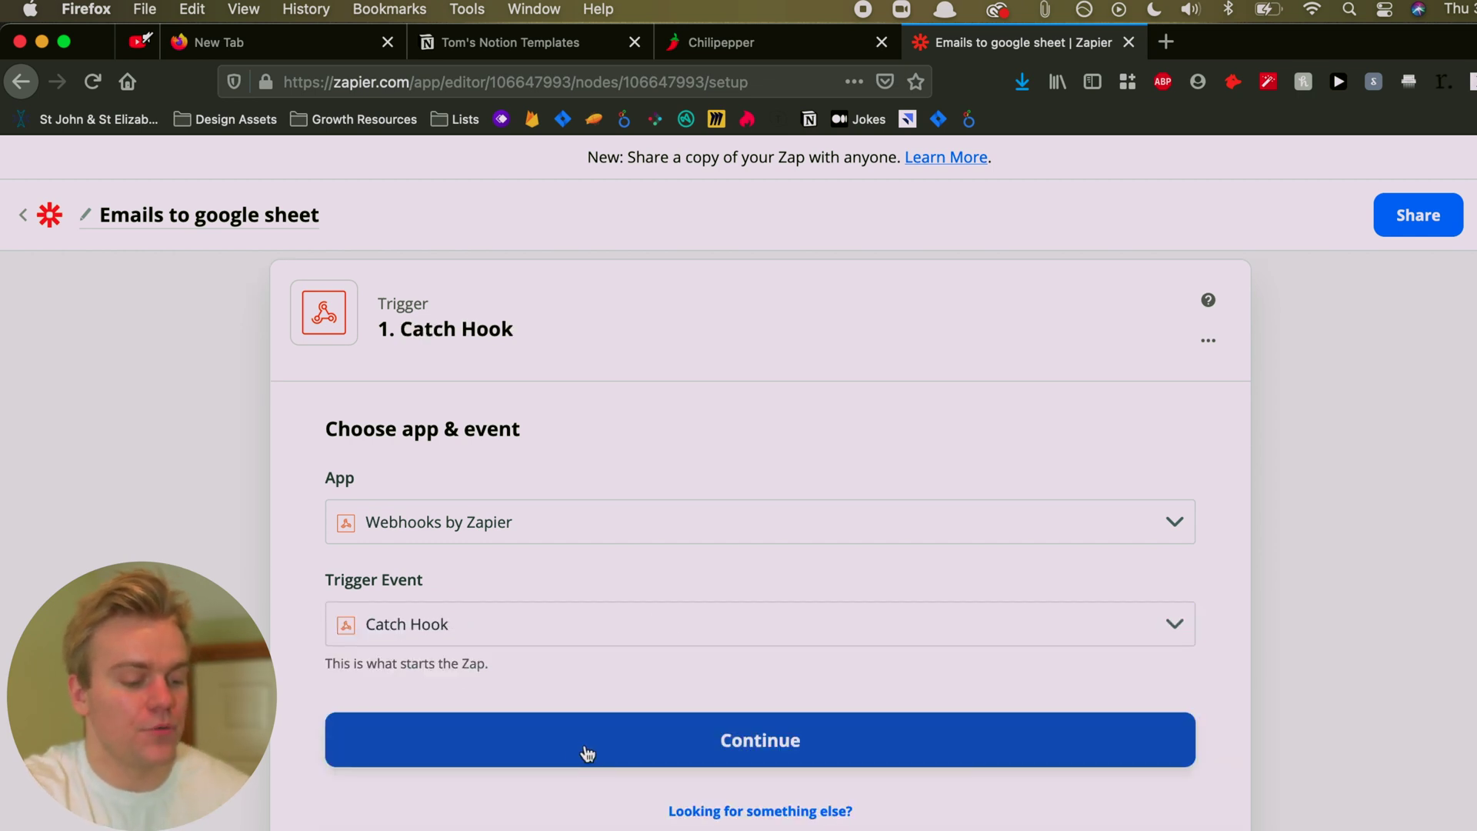
pyautogui.click(587, 747)
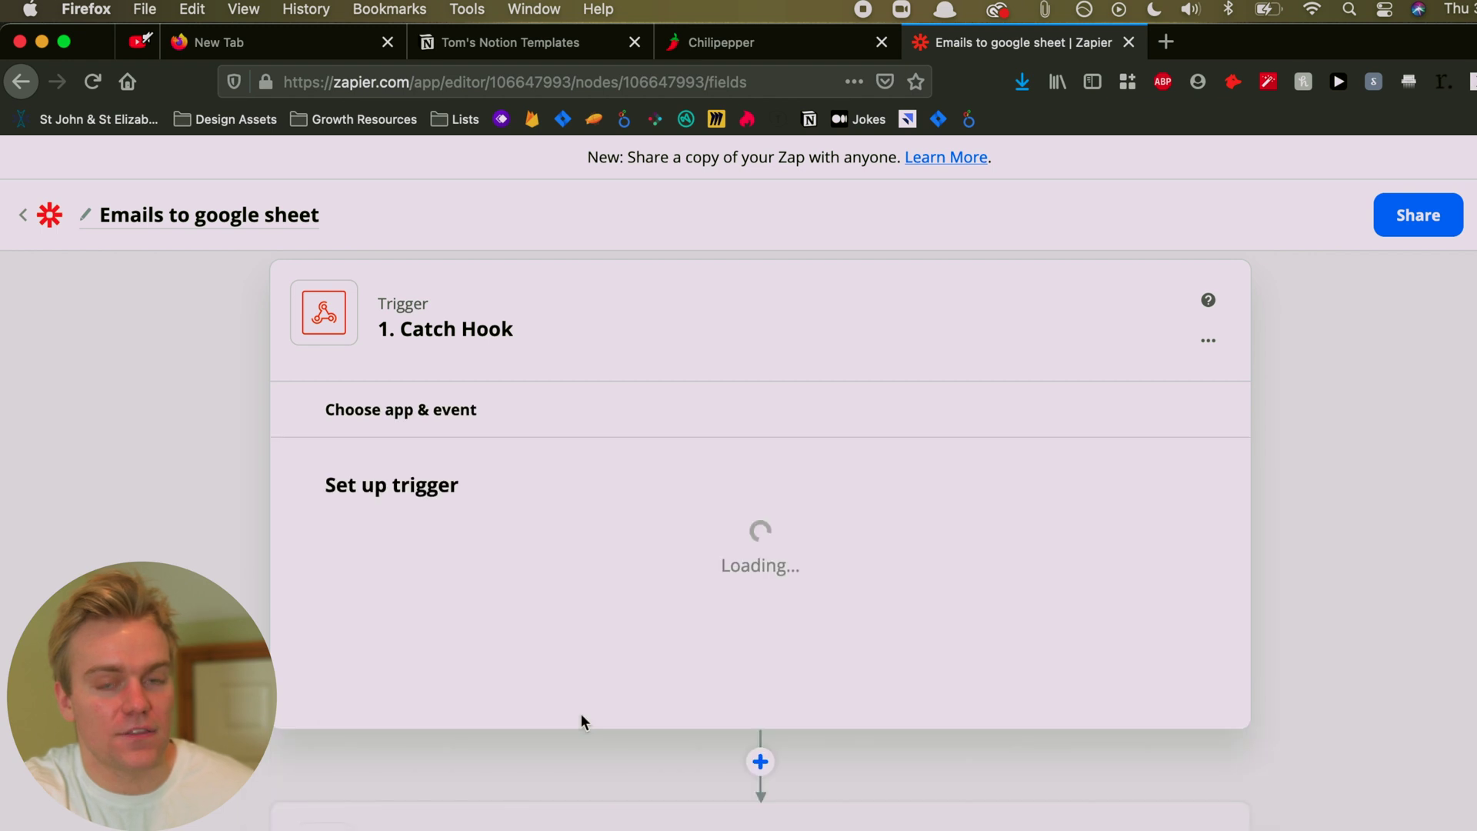
pyautogui.click(1150, 572)
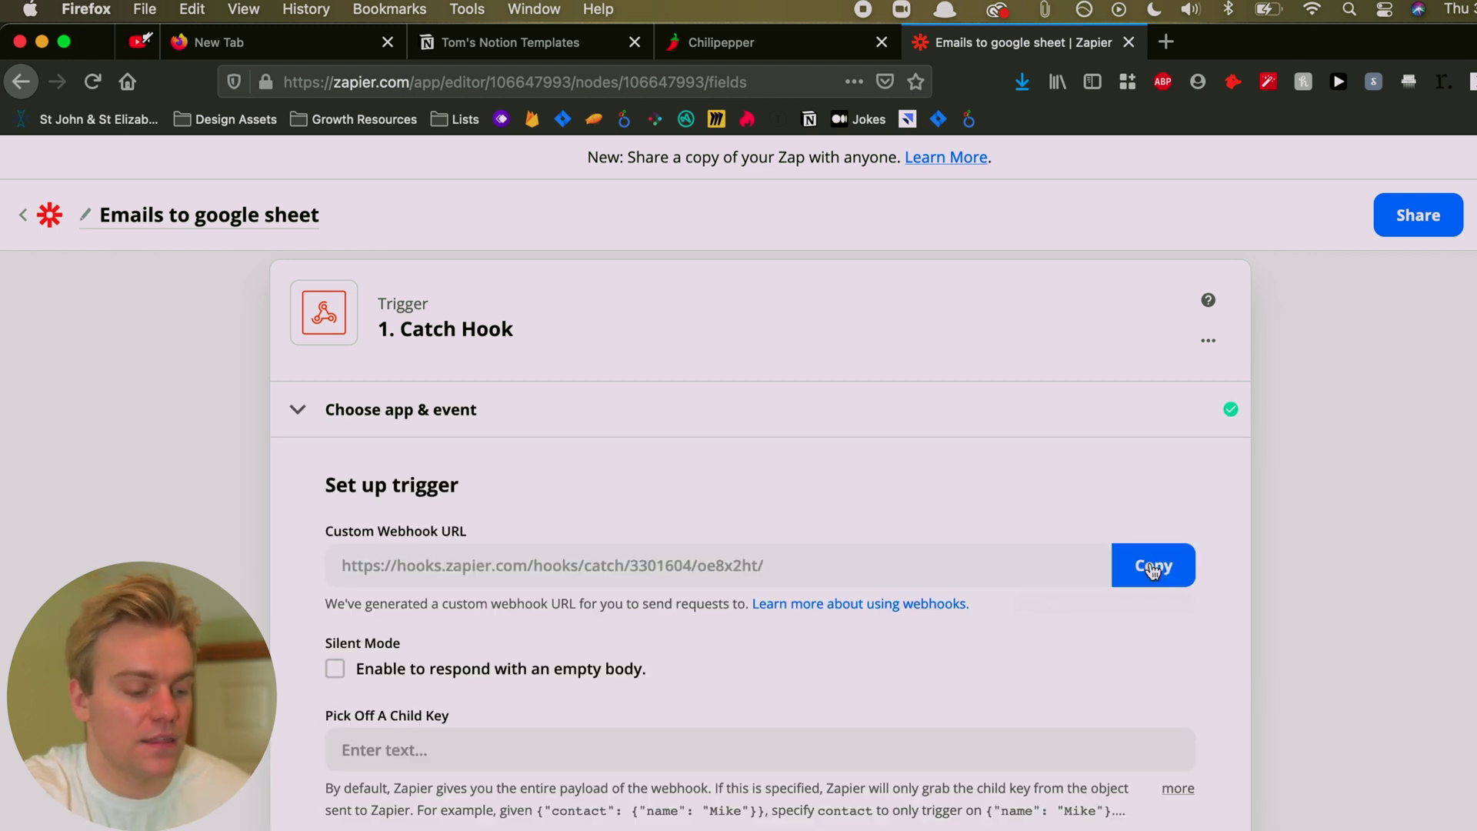
# In Chilipepper, finish the account email and create the form, selecting its URL
pyautogui.click(715, 43)
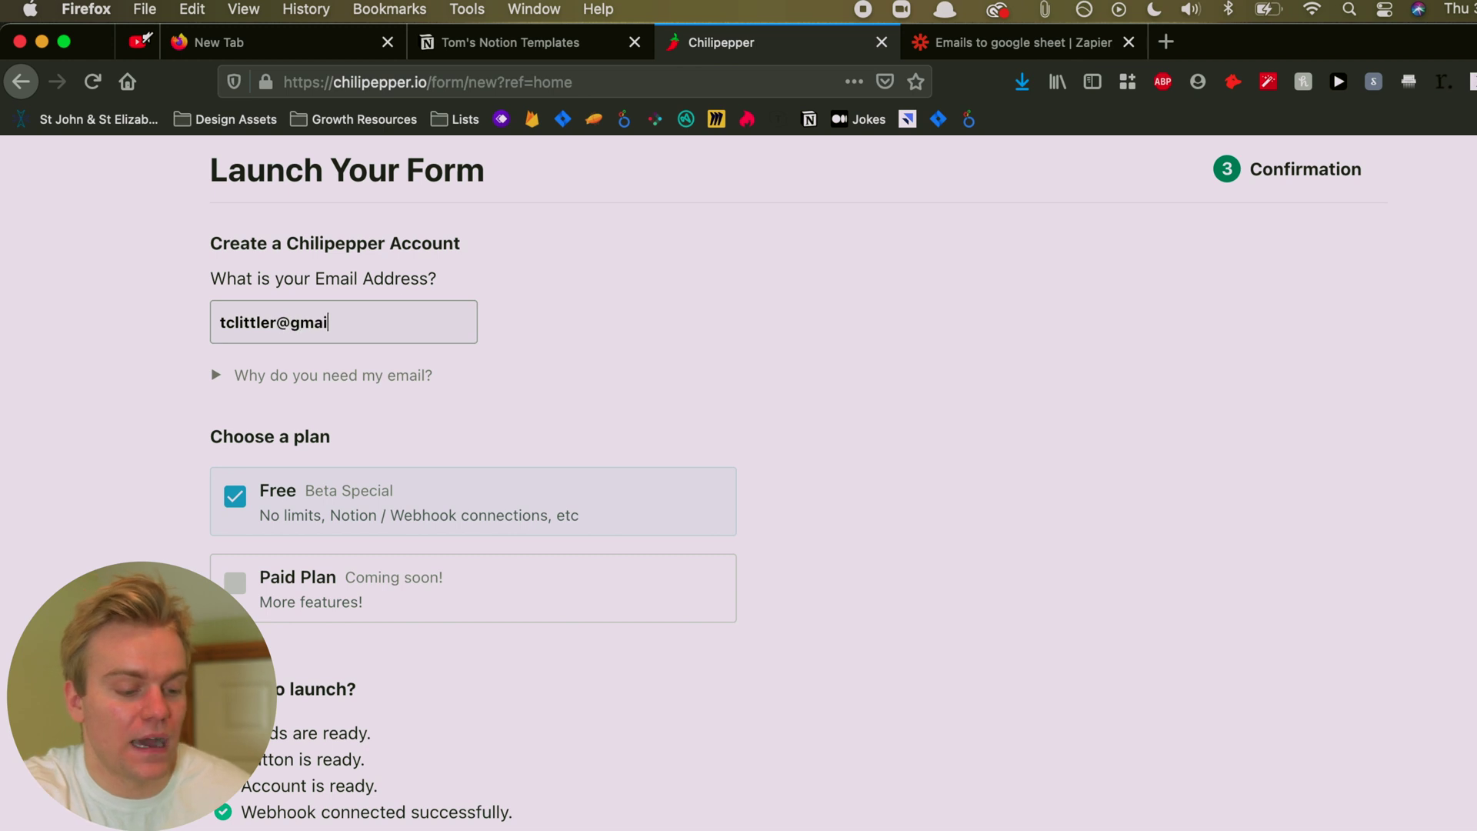
pyautogui.press('Tab')
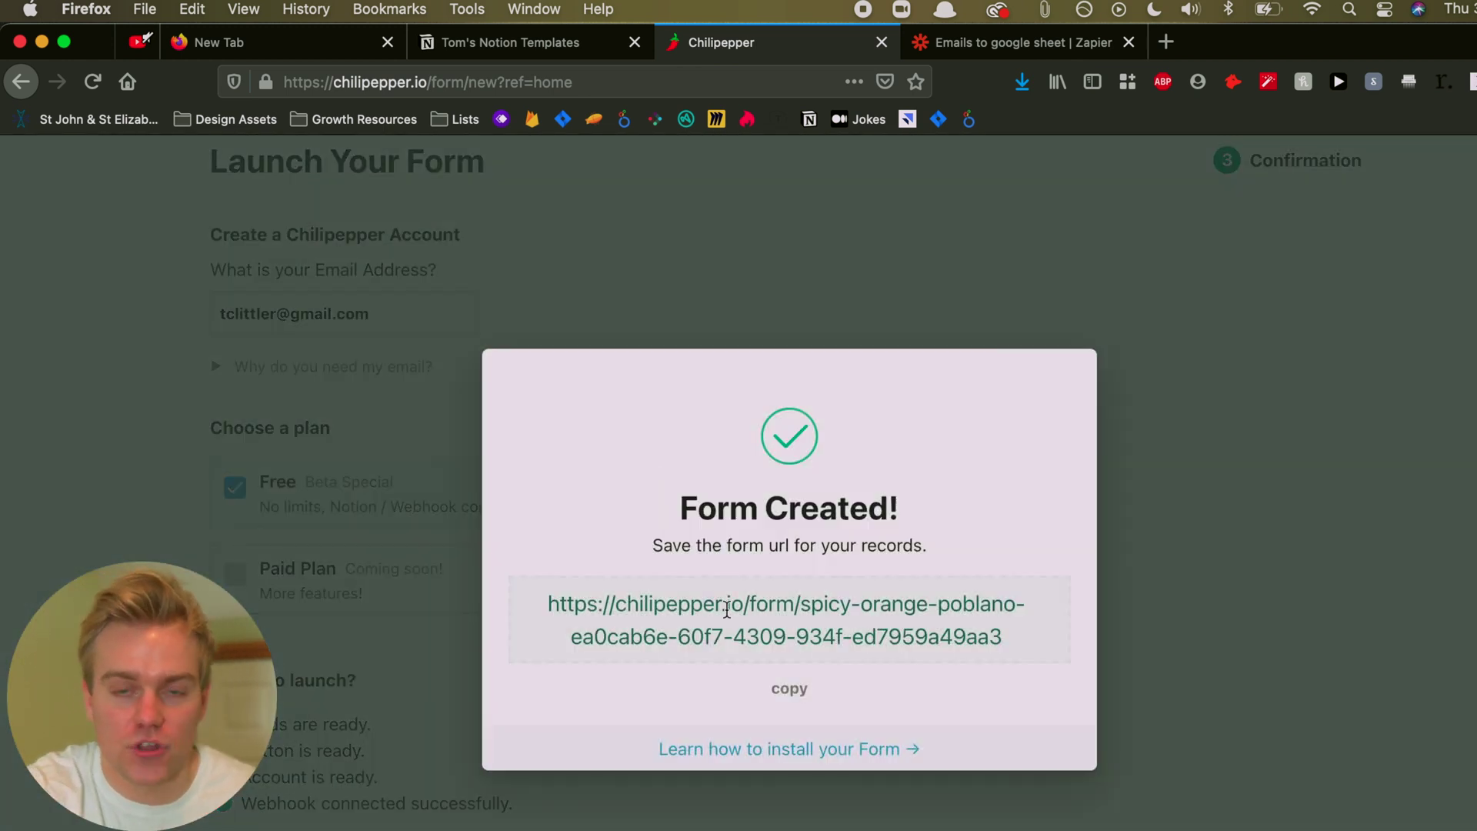
pyautogui.click(788, 686)
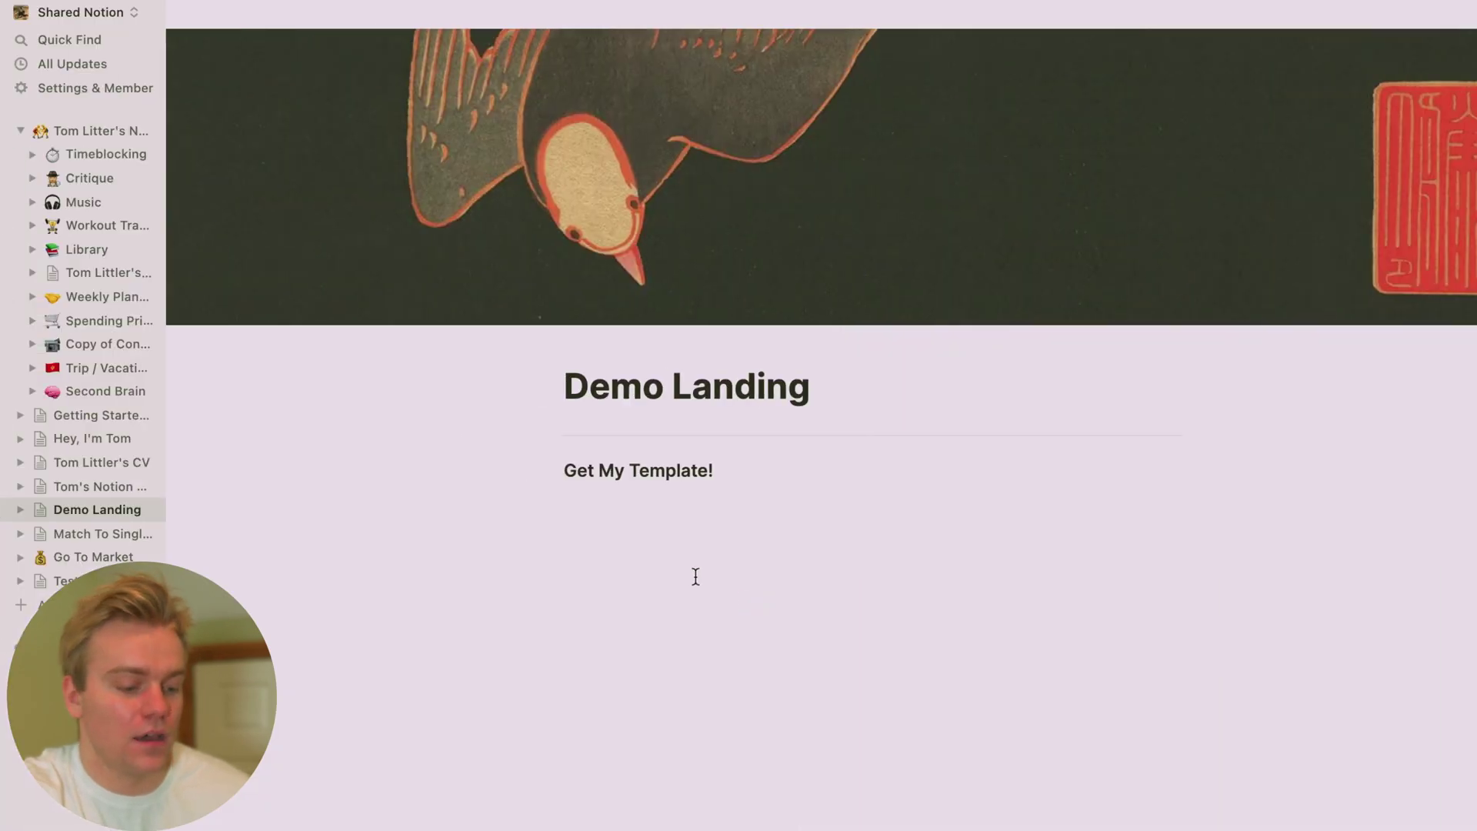
# Embed the Chilipepper form URL under the heading, widen it, and share the page to the web
pyautogui.click(696, 576)
pyautogui.press('super+v')
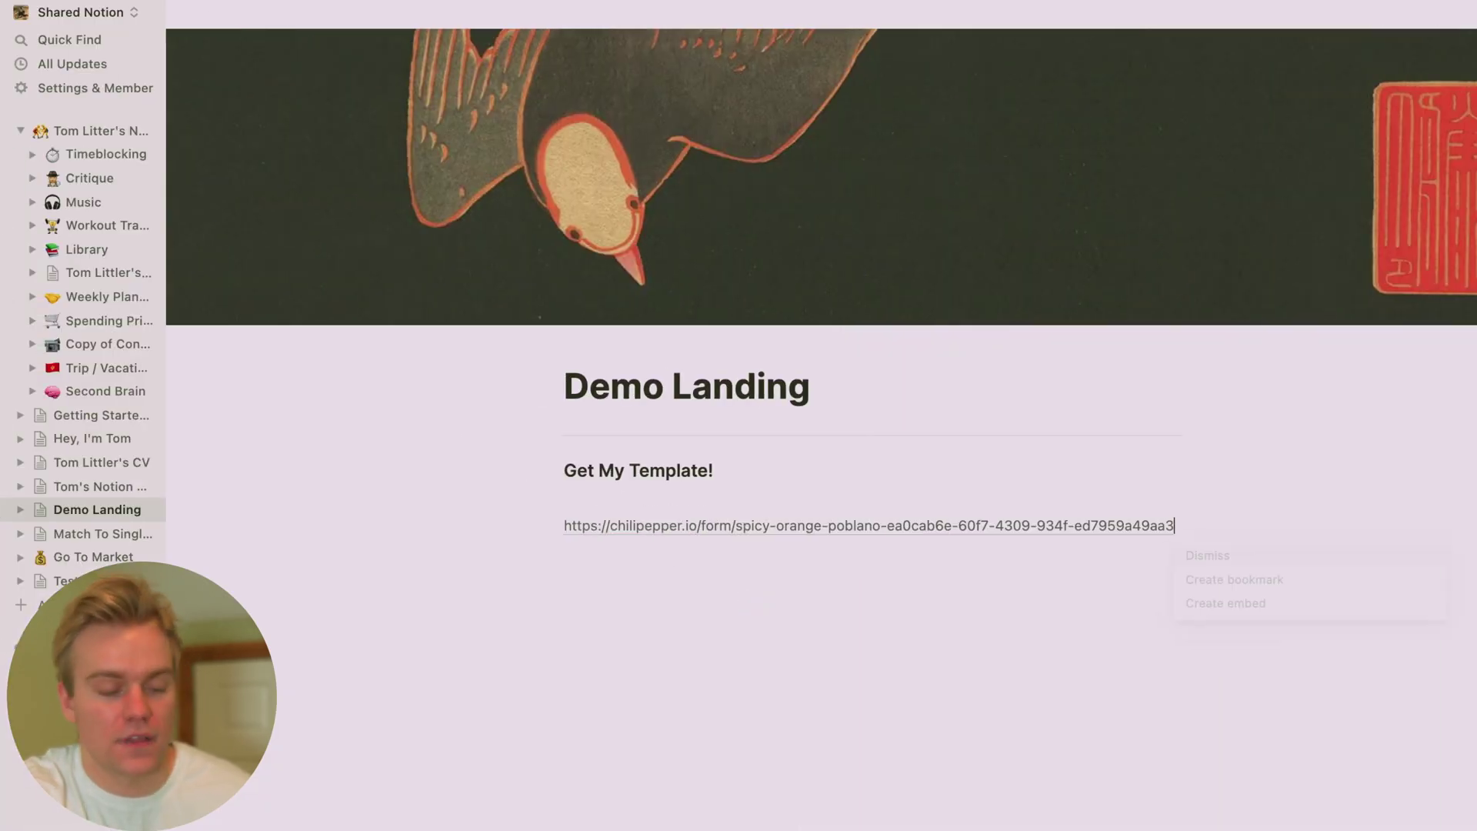
pyautogui.click(1228, 605)
pyautogui.moveTo(1044, 651); pyautogui.dragTo(1207, 656)
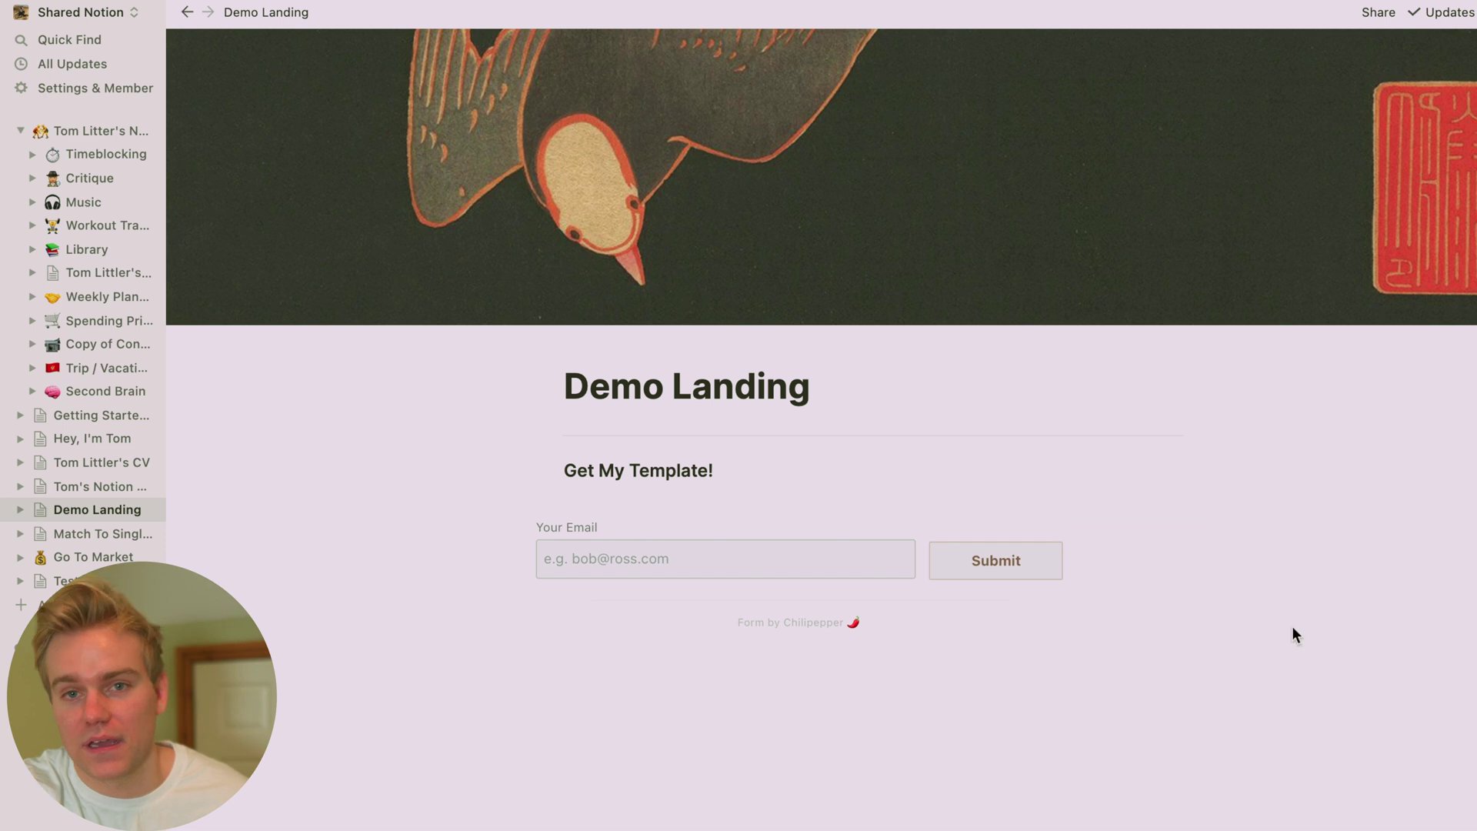
pyautogui.click(1378, 12)
pyautogui.click(1346, 54)
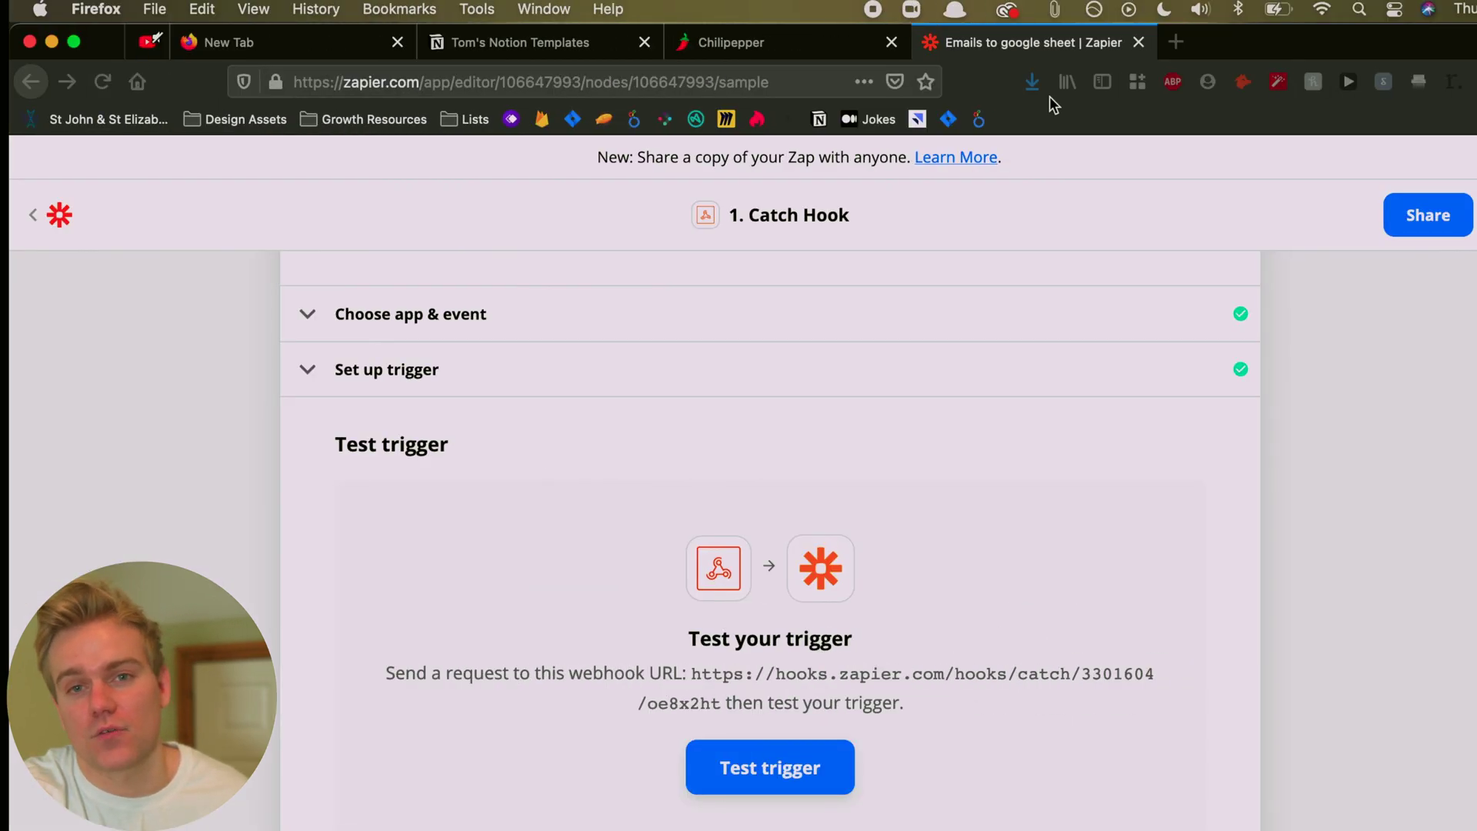
# Load the public Demo Landing page in a new tab and submit a test email address through its form
pyautogui.click(1165, 43)
pyautogui.hotkey('ctrl', 'v')
pyautogui.press('Return')
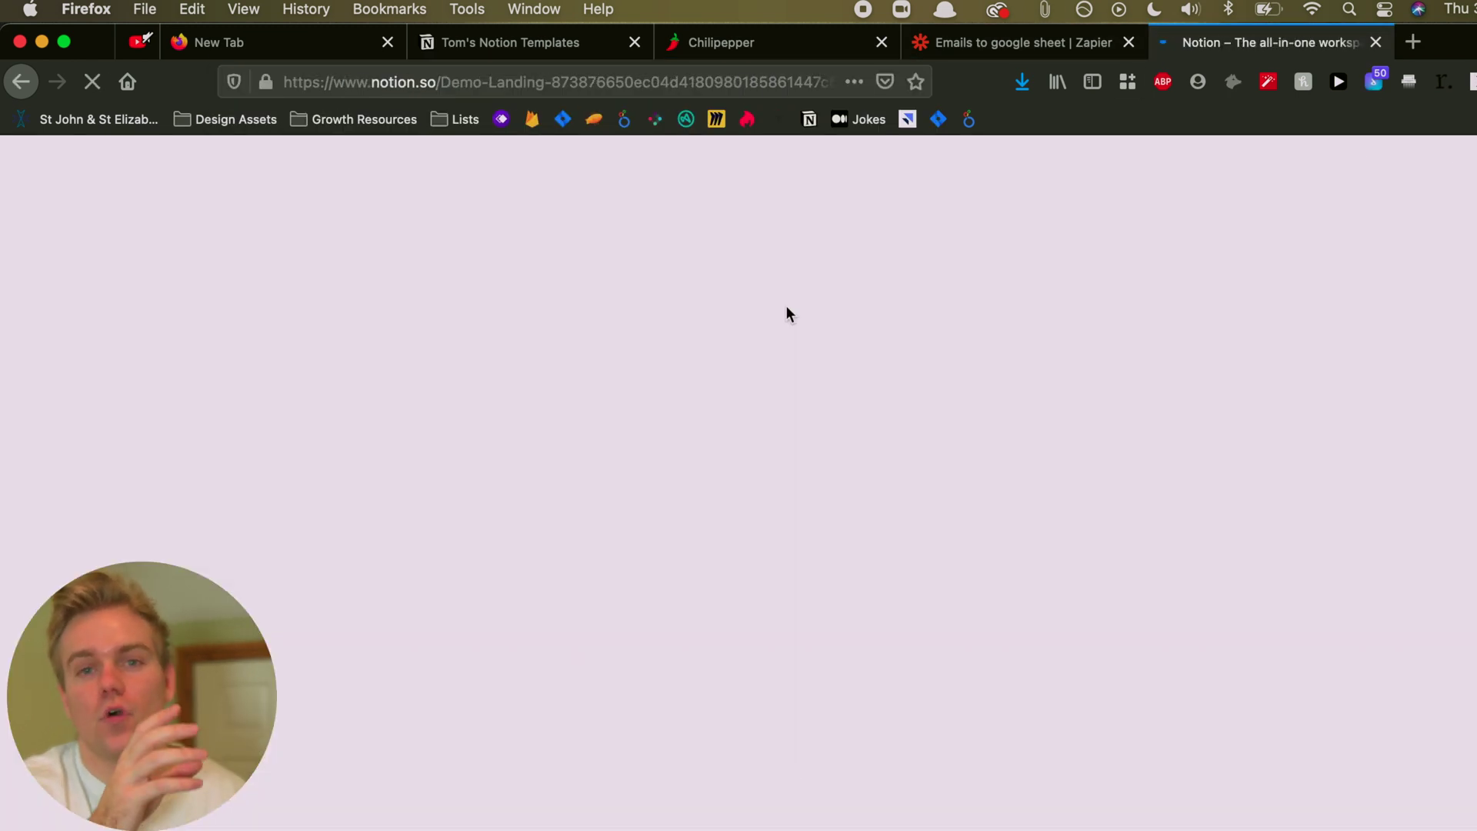
pyautogui.click(644, 661)
pyautogui.write('test@test.co')
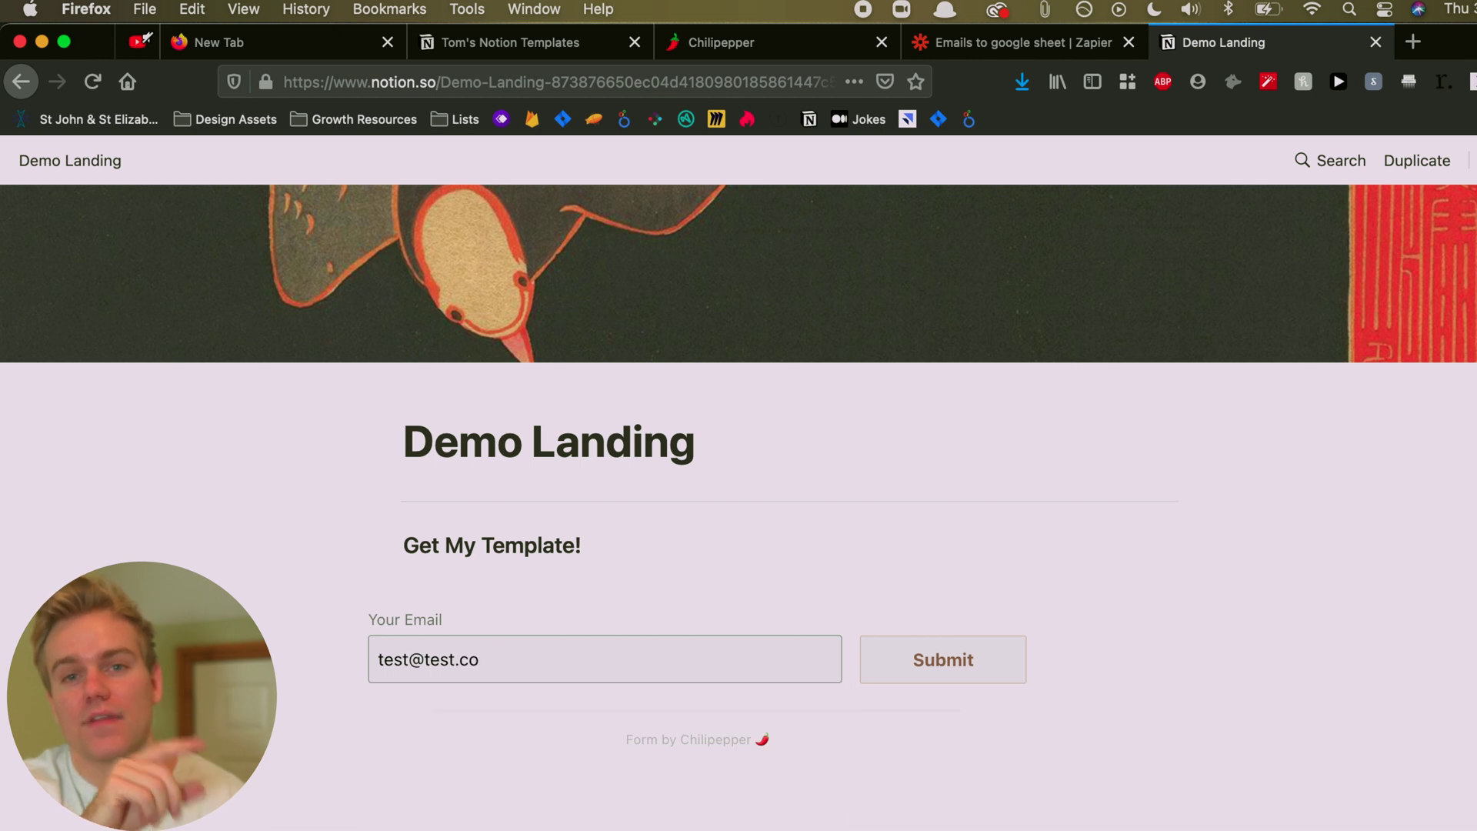
pyautogui.write('m')
pyautogui.click(986, 682)
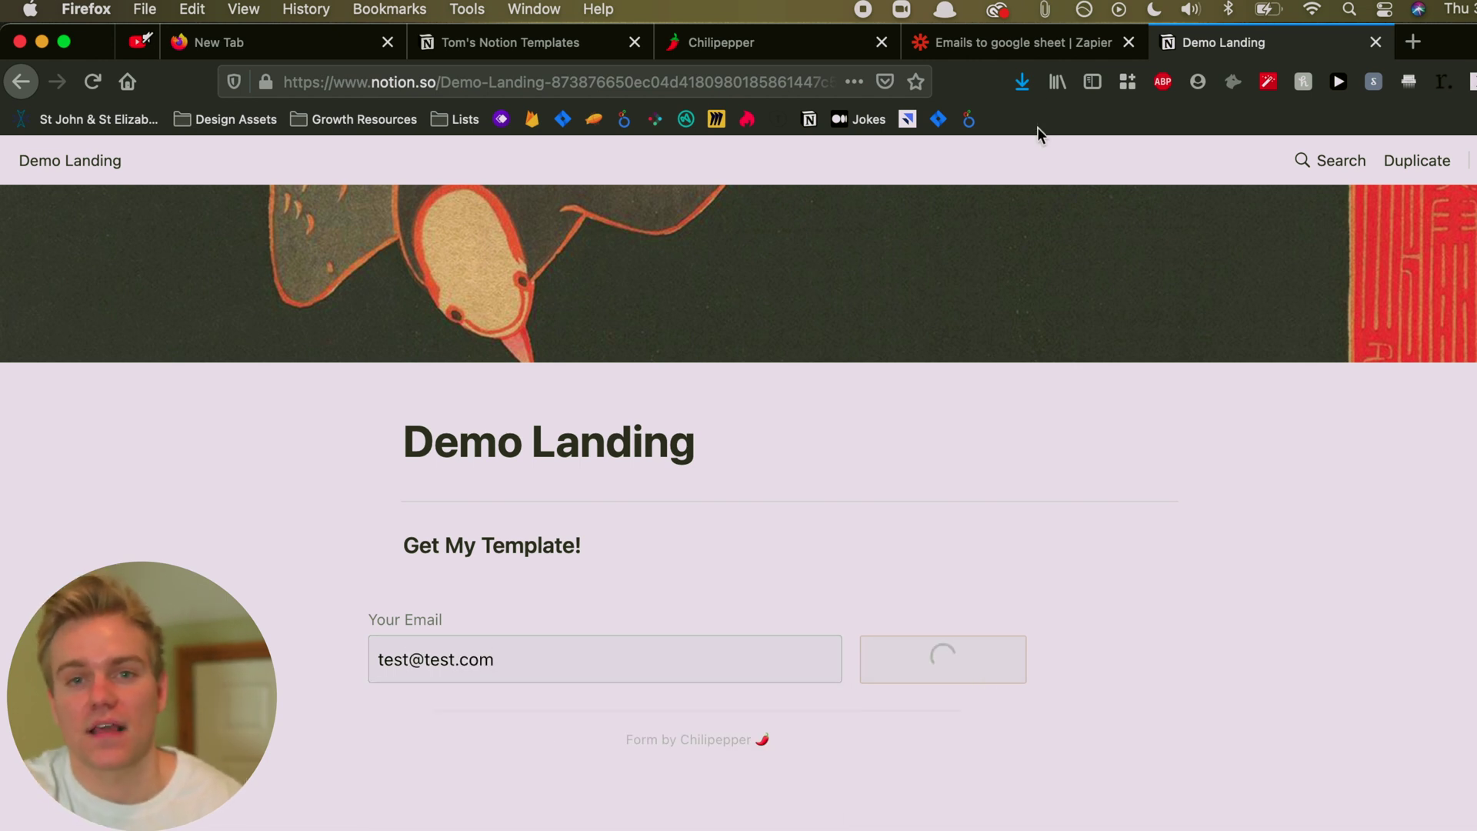
pyautogui.click(1037, 45)
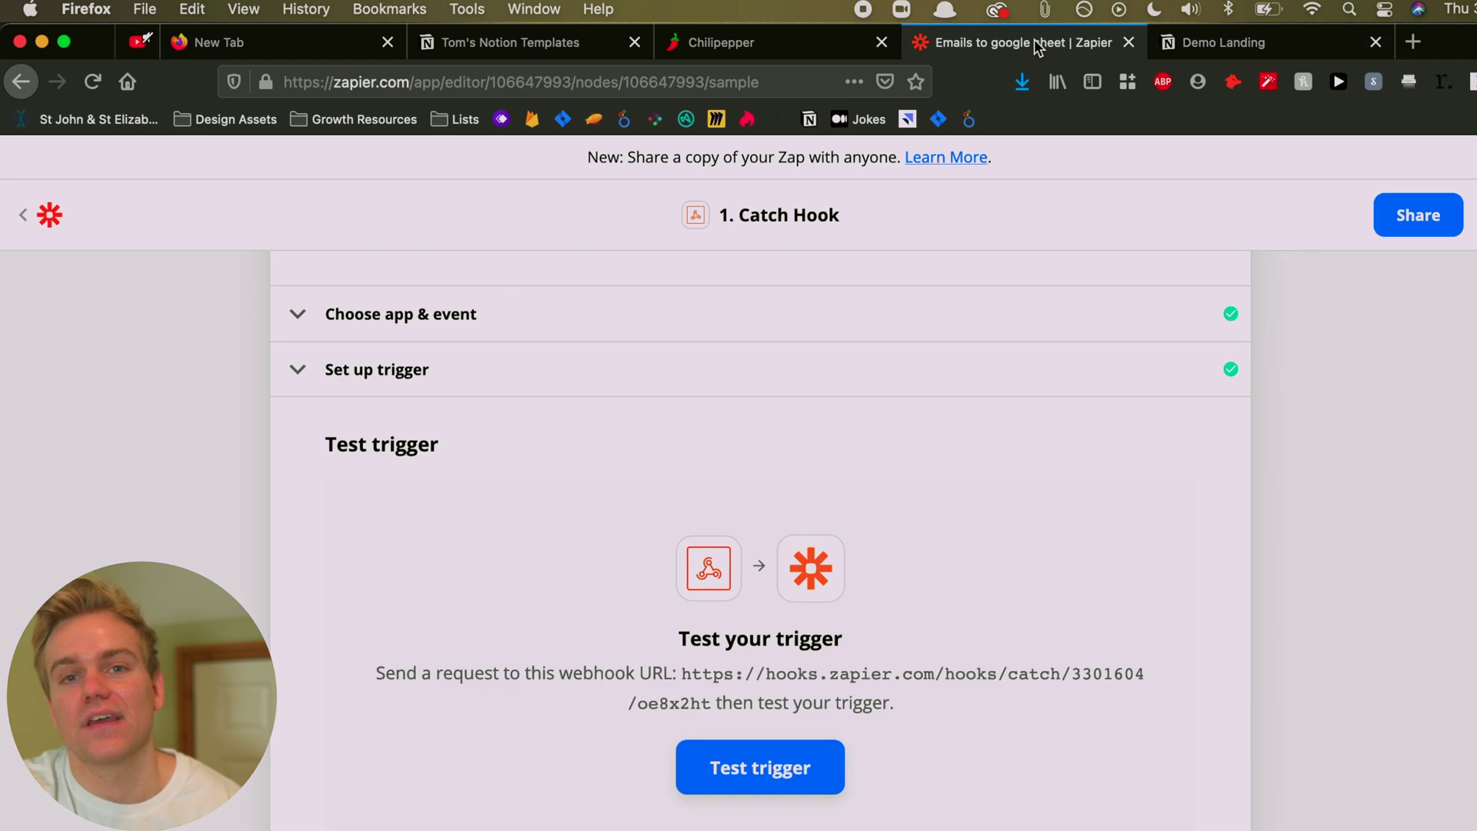
# Test the Catch Hook trigger, confirm the received test email, and continue to the action
pyautogui.click(780, 766)
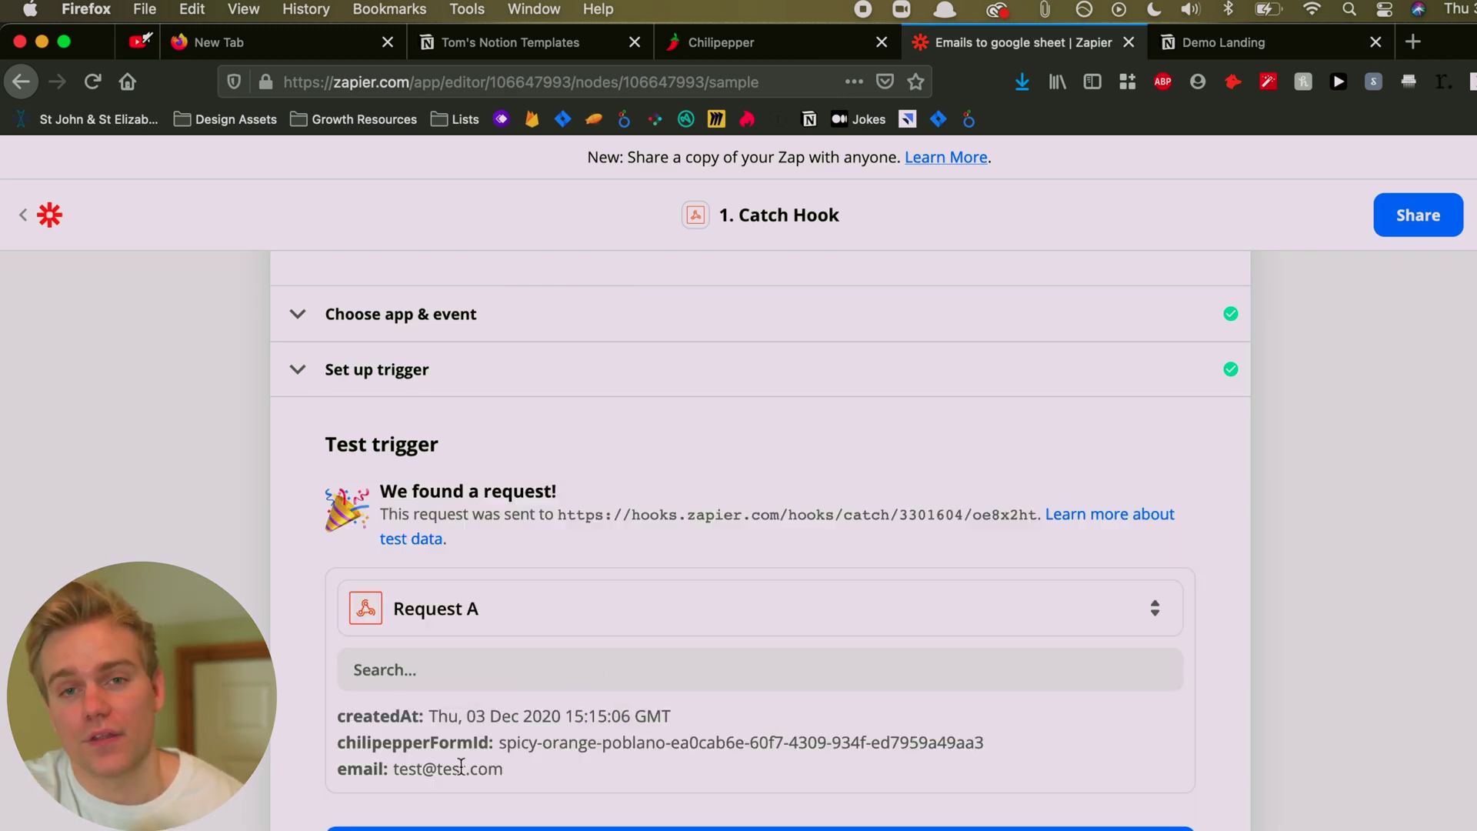
pyautogui.doubleClick(461, 765)
pyautogui.click(462, 828)
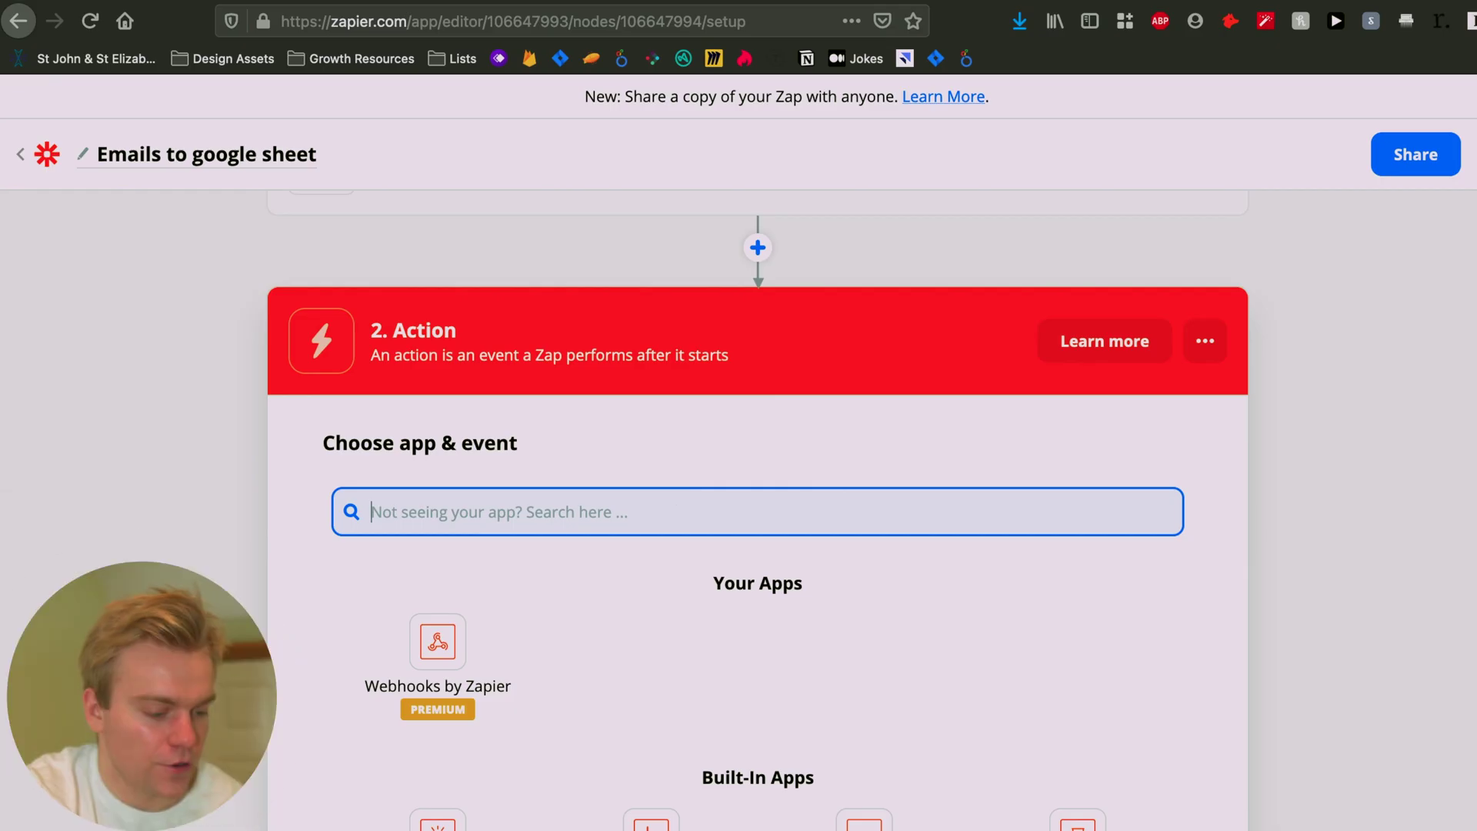
pyautogui.write('goo')
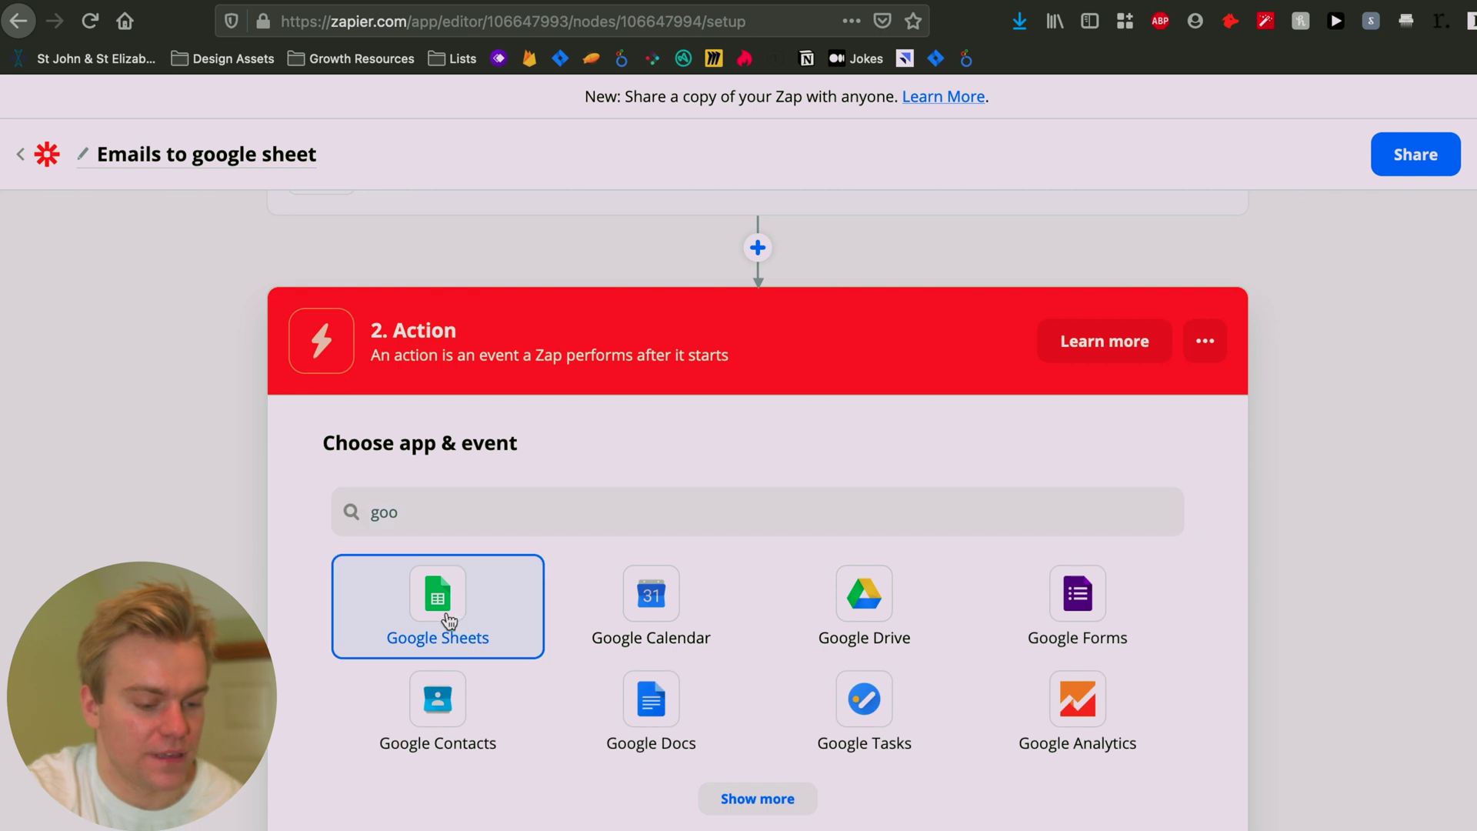
# Set the action to Google Sheets Create Spreadsheet Row with the connected Google Sheets account
pyautogui.click(444, 619)
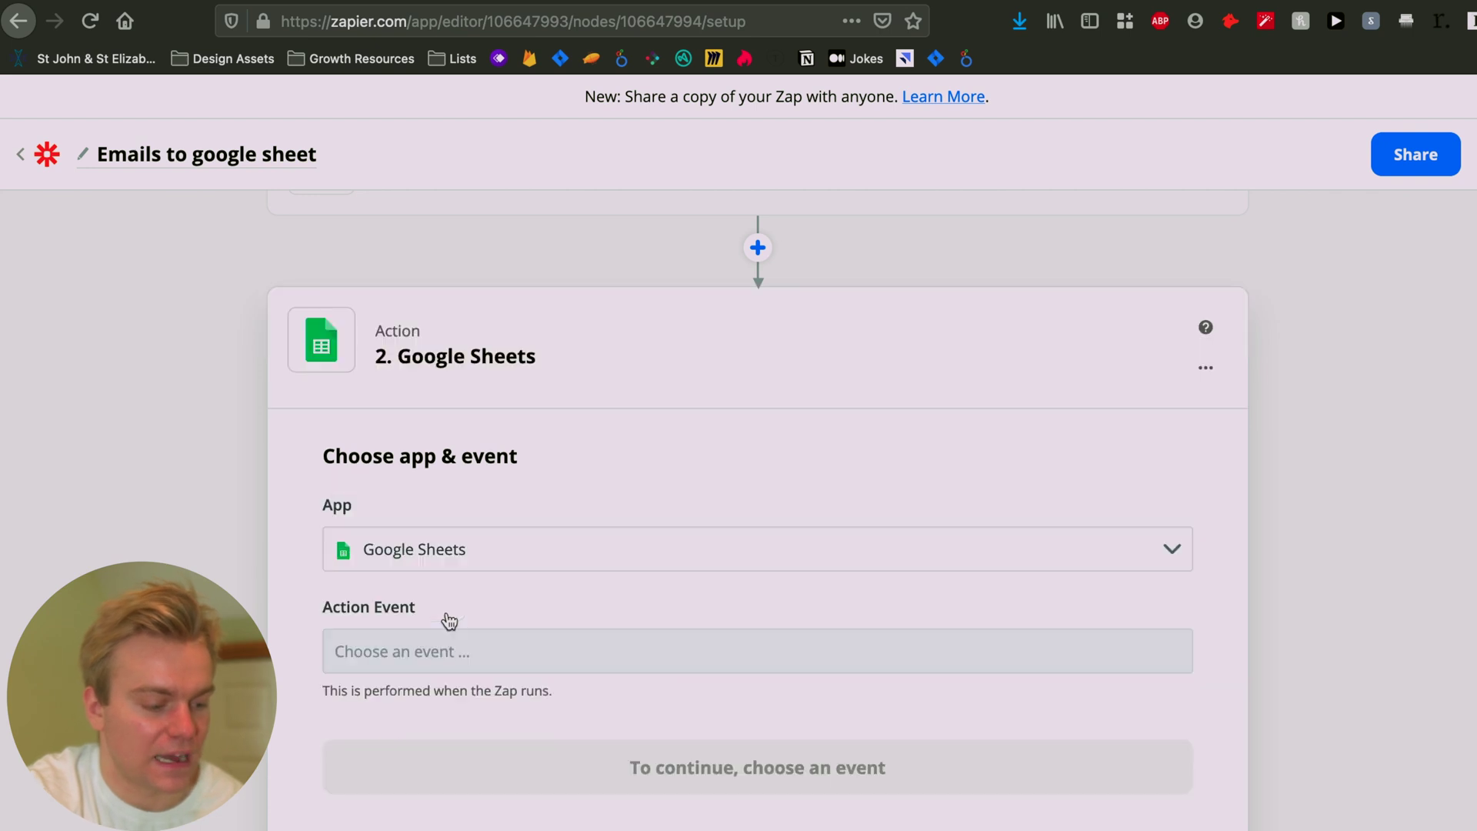
pyautogui.click(445, 662)
pyautogui.click(455, 750)
pyautogui.click(491, 759)
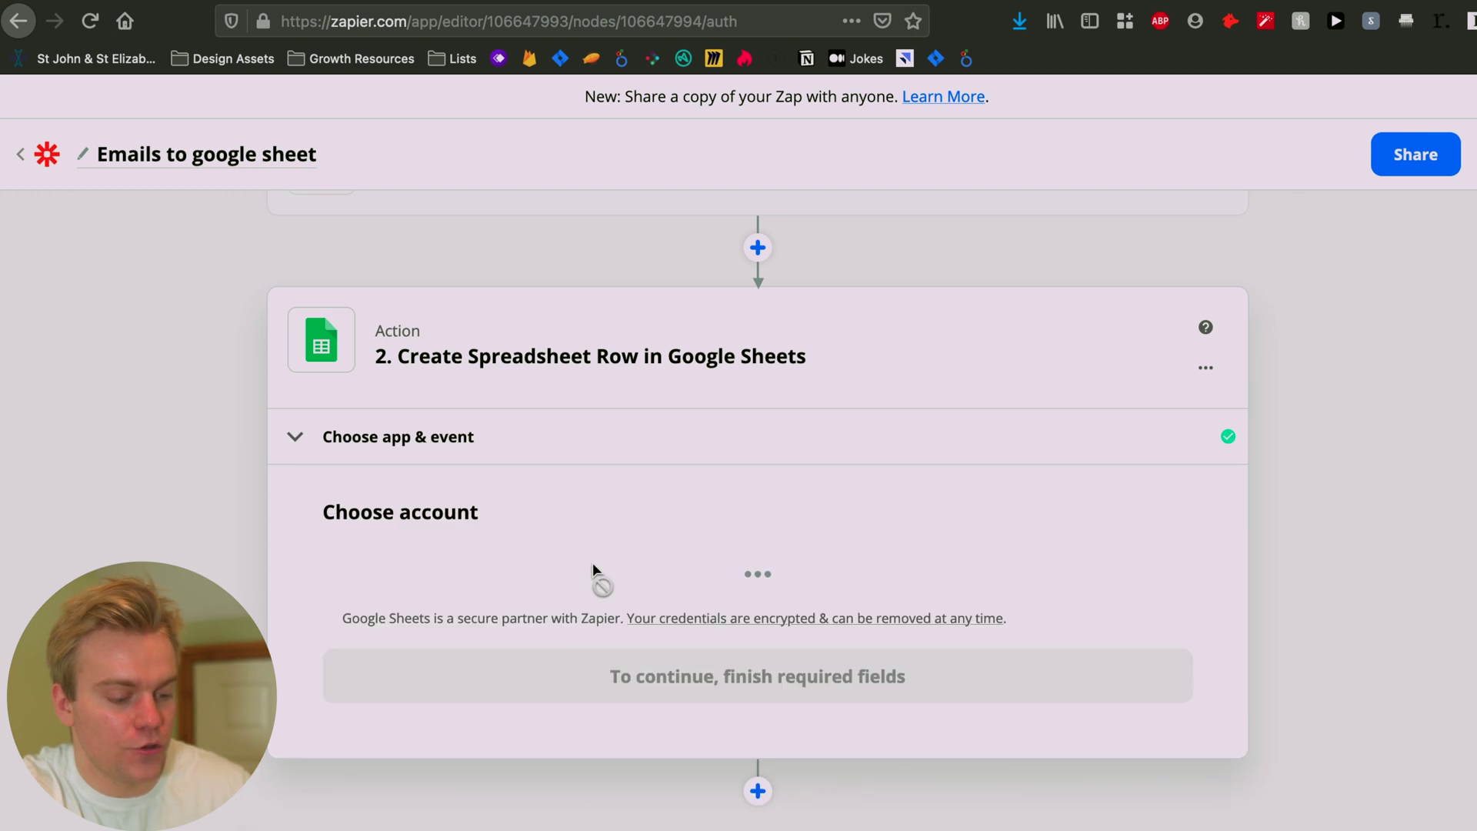
pyautogui.click(582, 604)
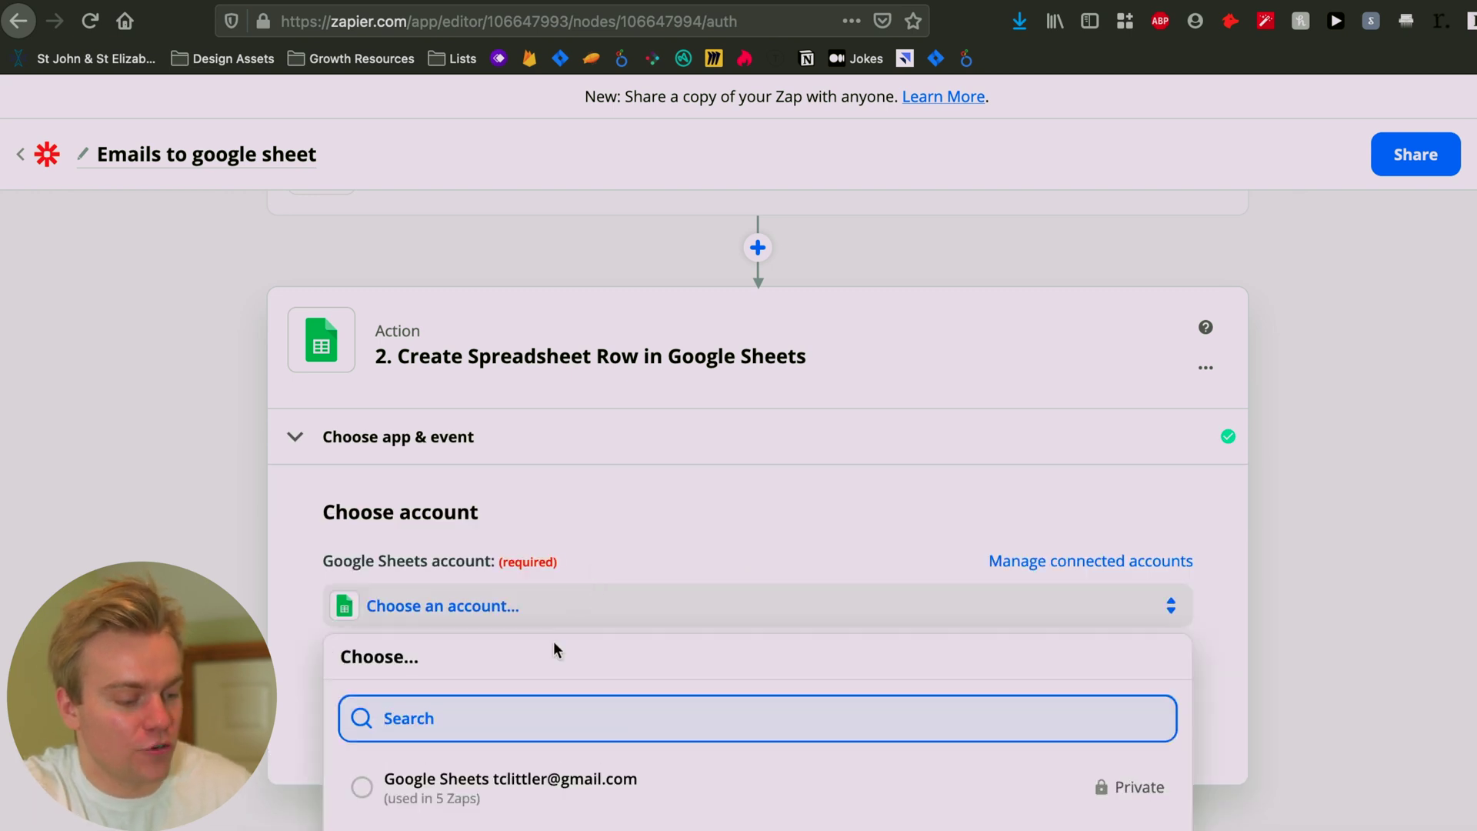
pyautogui.click(499, 785)
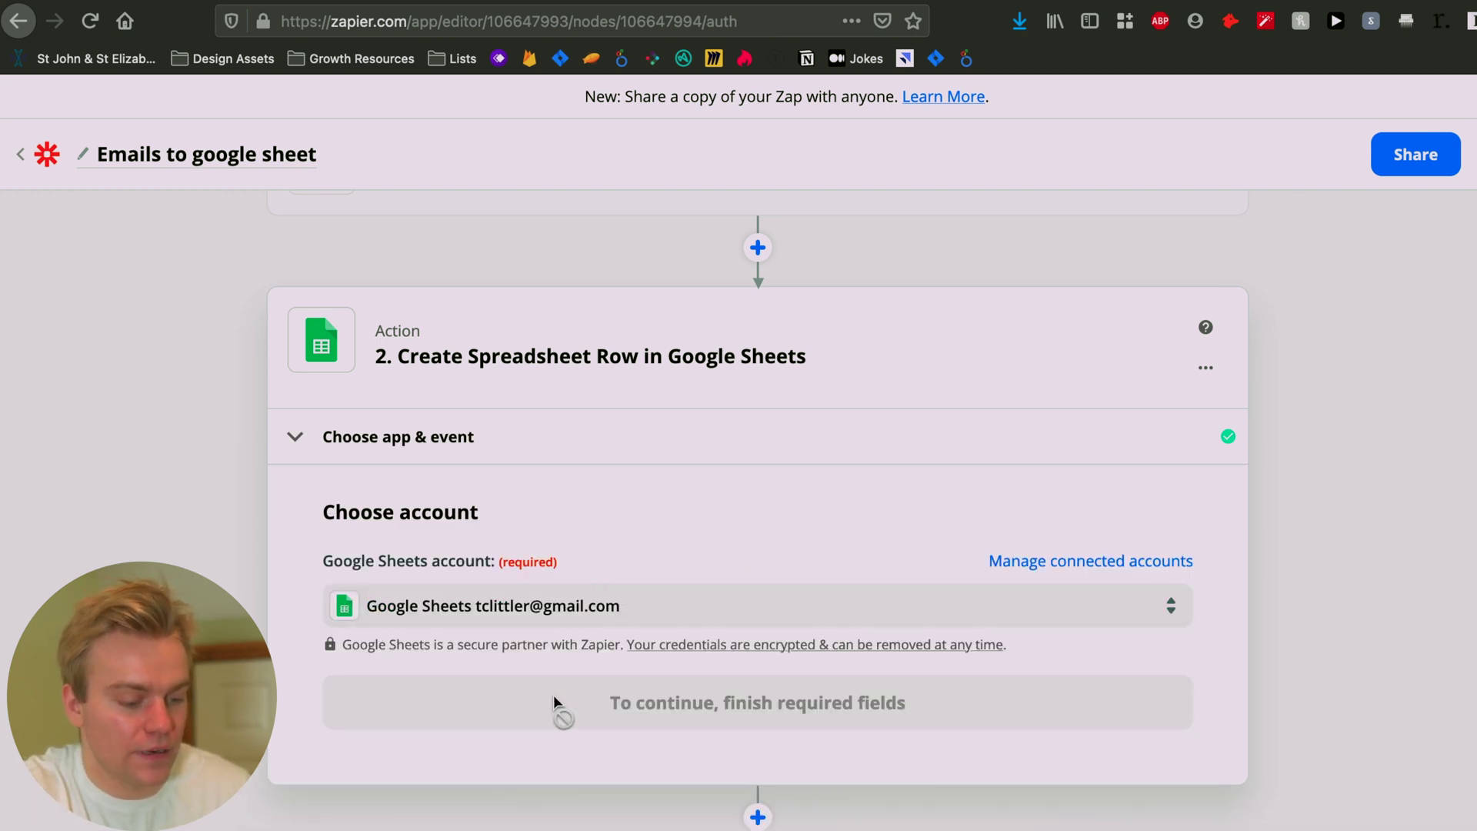
pyautogui.click(590, 713)
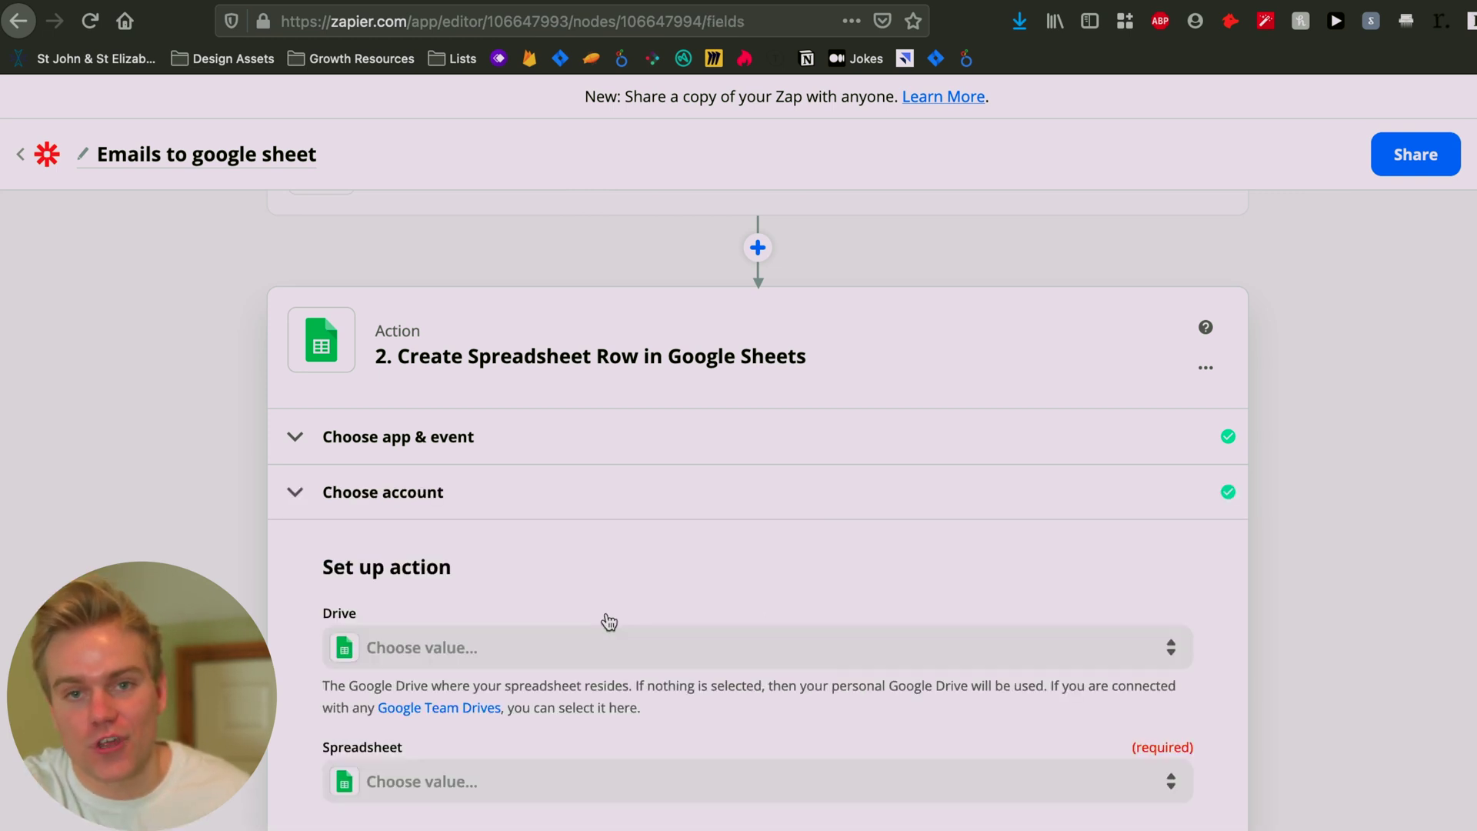
# Point the action at the Demo Sign Ups spreadsheet in My Google Drive and its worksheet
pyautogui.click(589, 569)
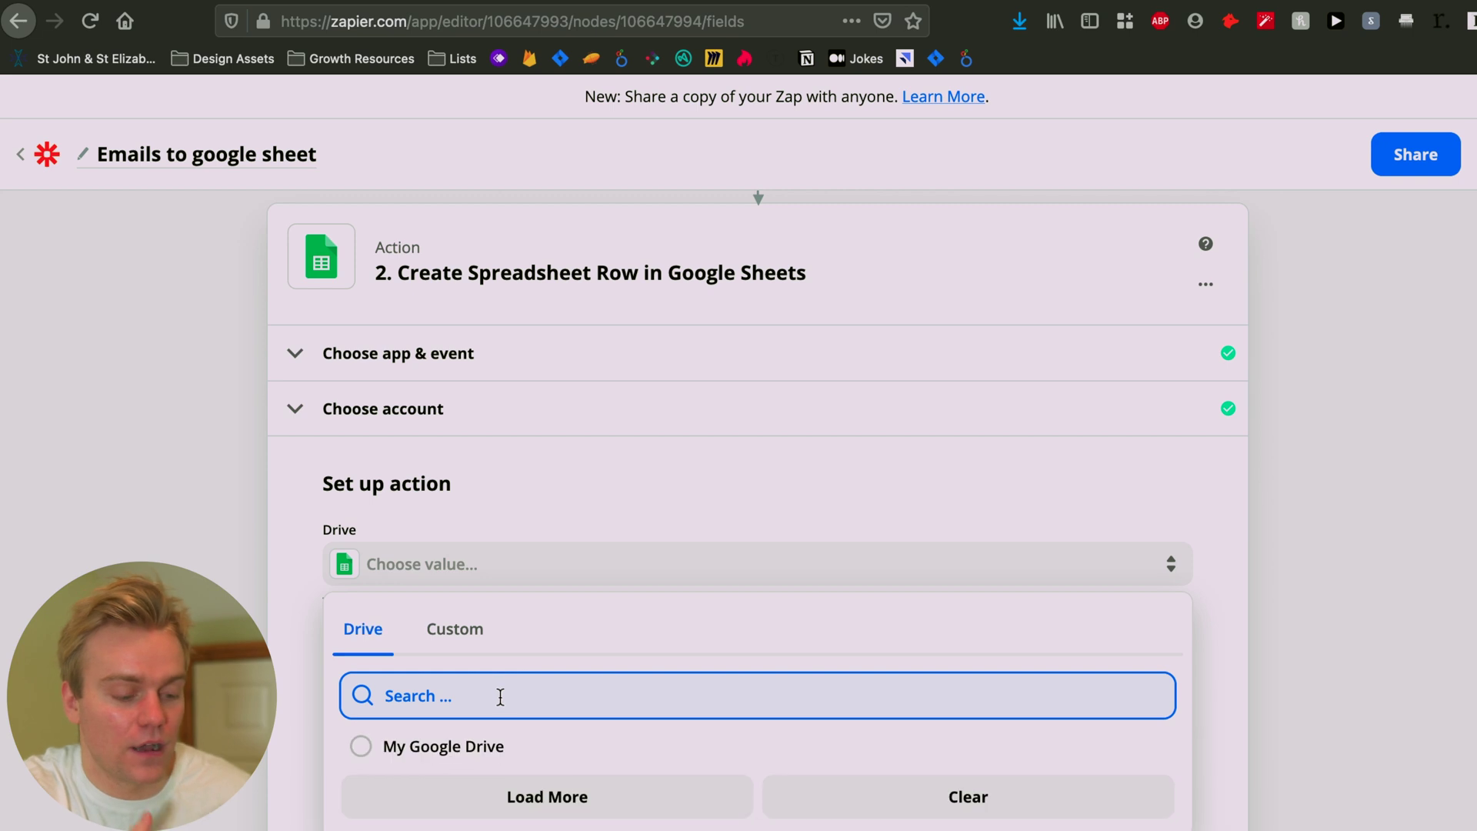
pyautogui.click(503, 745)
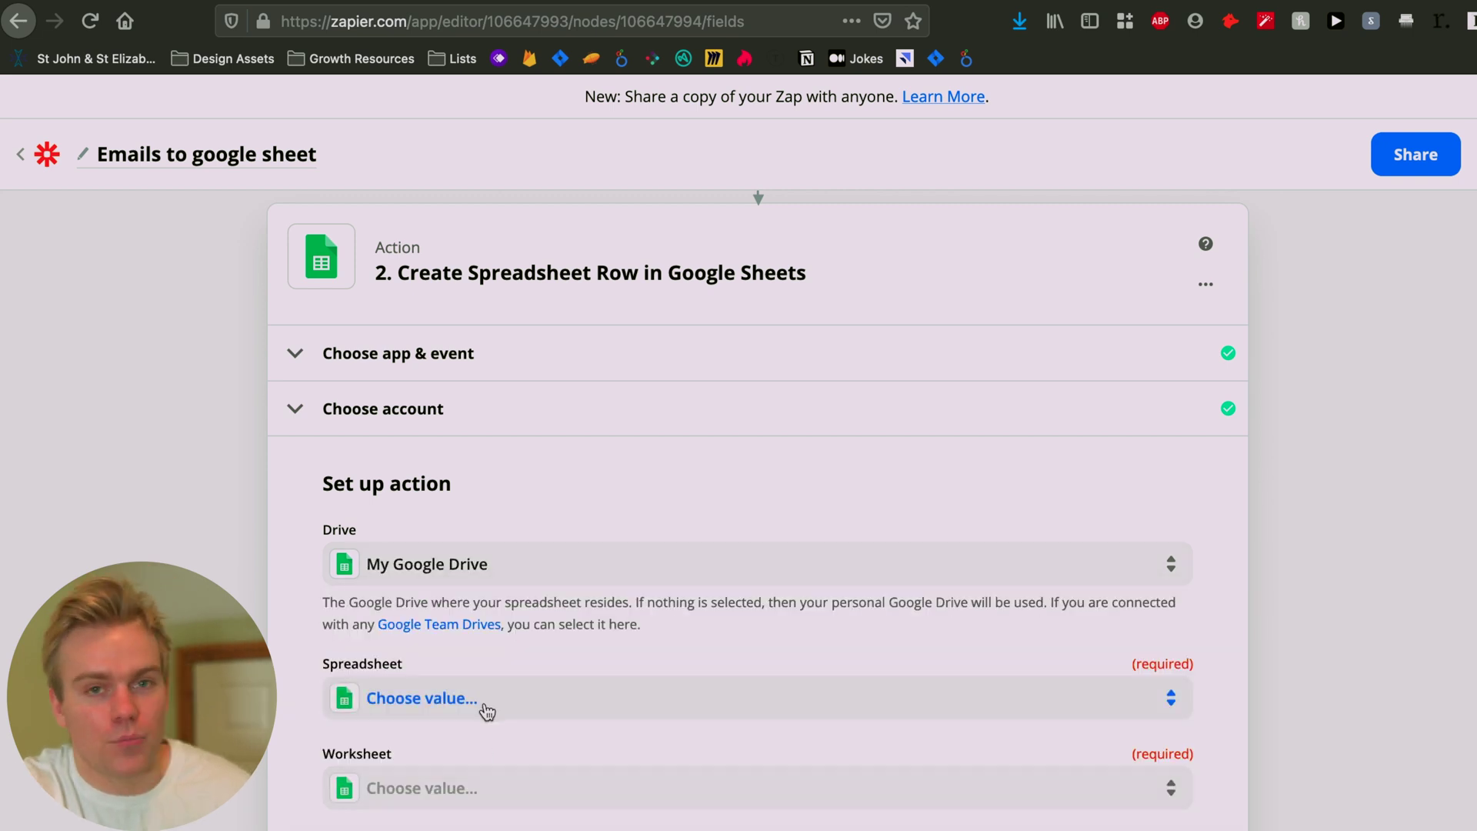
pyautogui.click(487, 712)
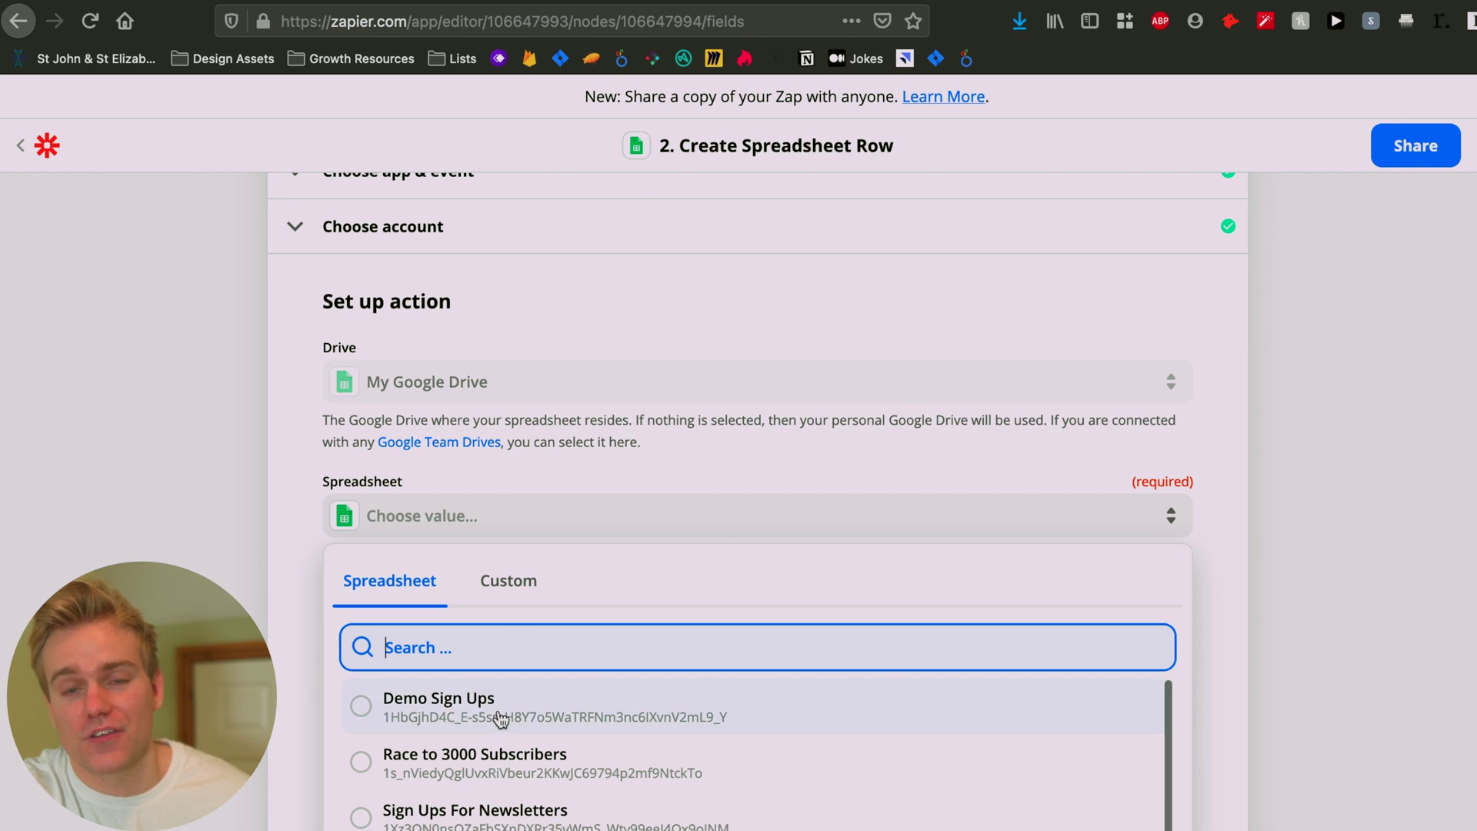
pyautogui.click(501, 719)
pyautogui.click(487, 616)
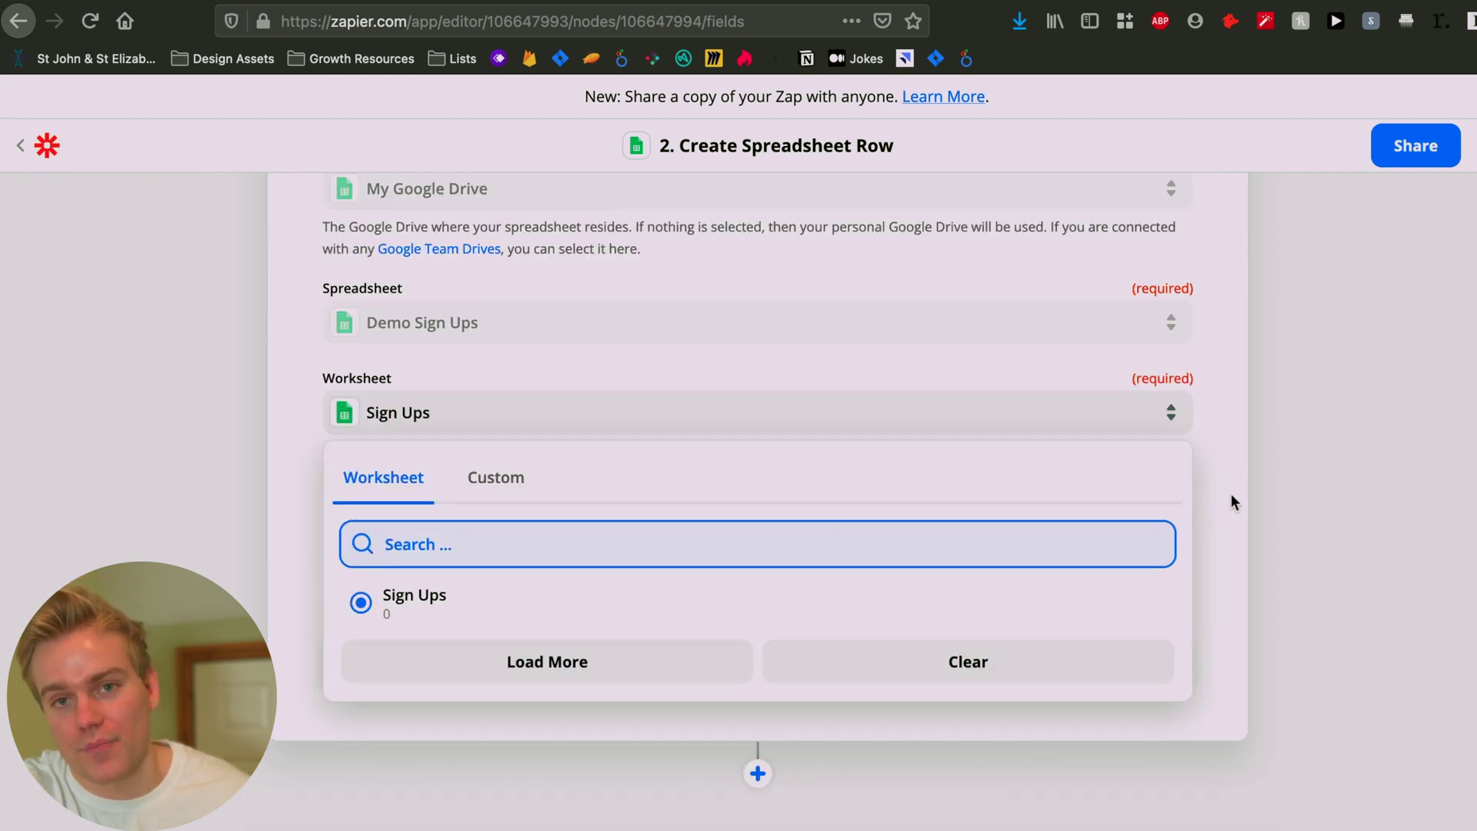
# Map the caught email into the Email column and finish the spreadsheet row setup
pyautogui.click(886, 504)
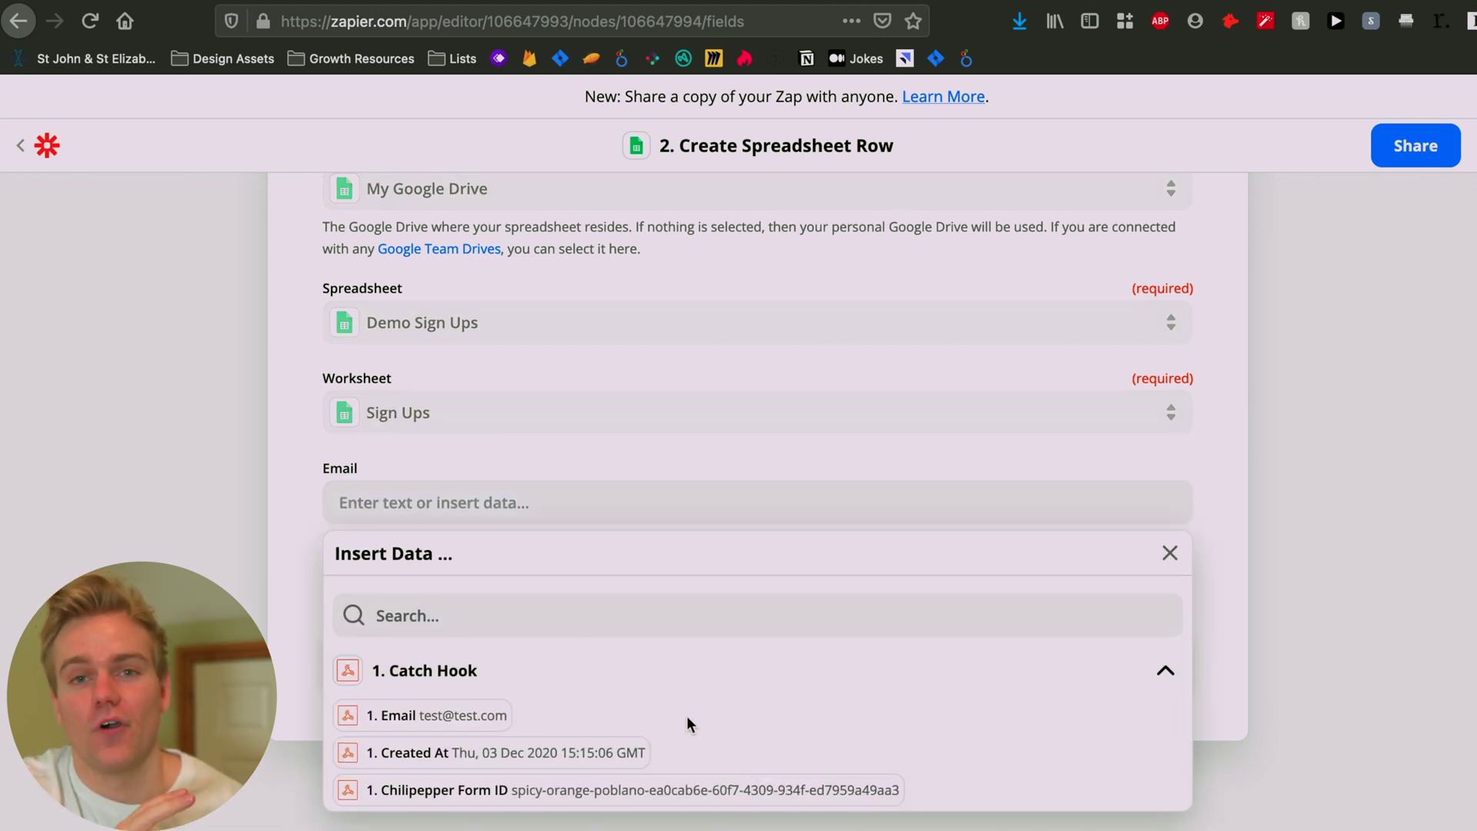
pyautogui.click(397, 729)
pyautogui.click(272, 630)
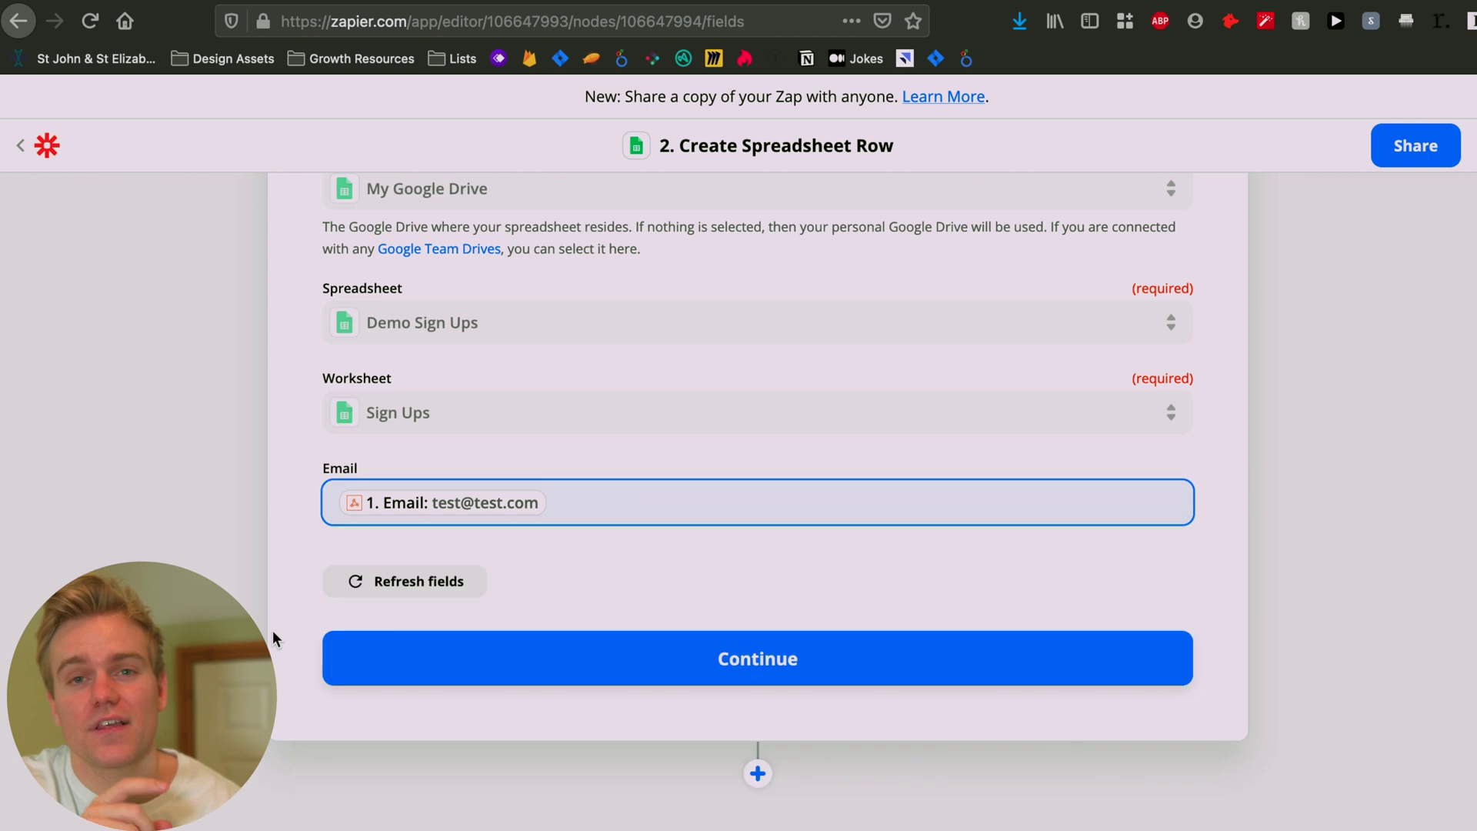
pyautogui.click(541, 656)
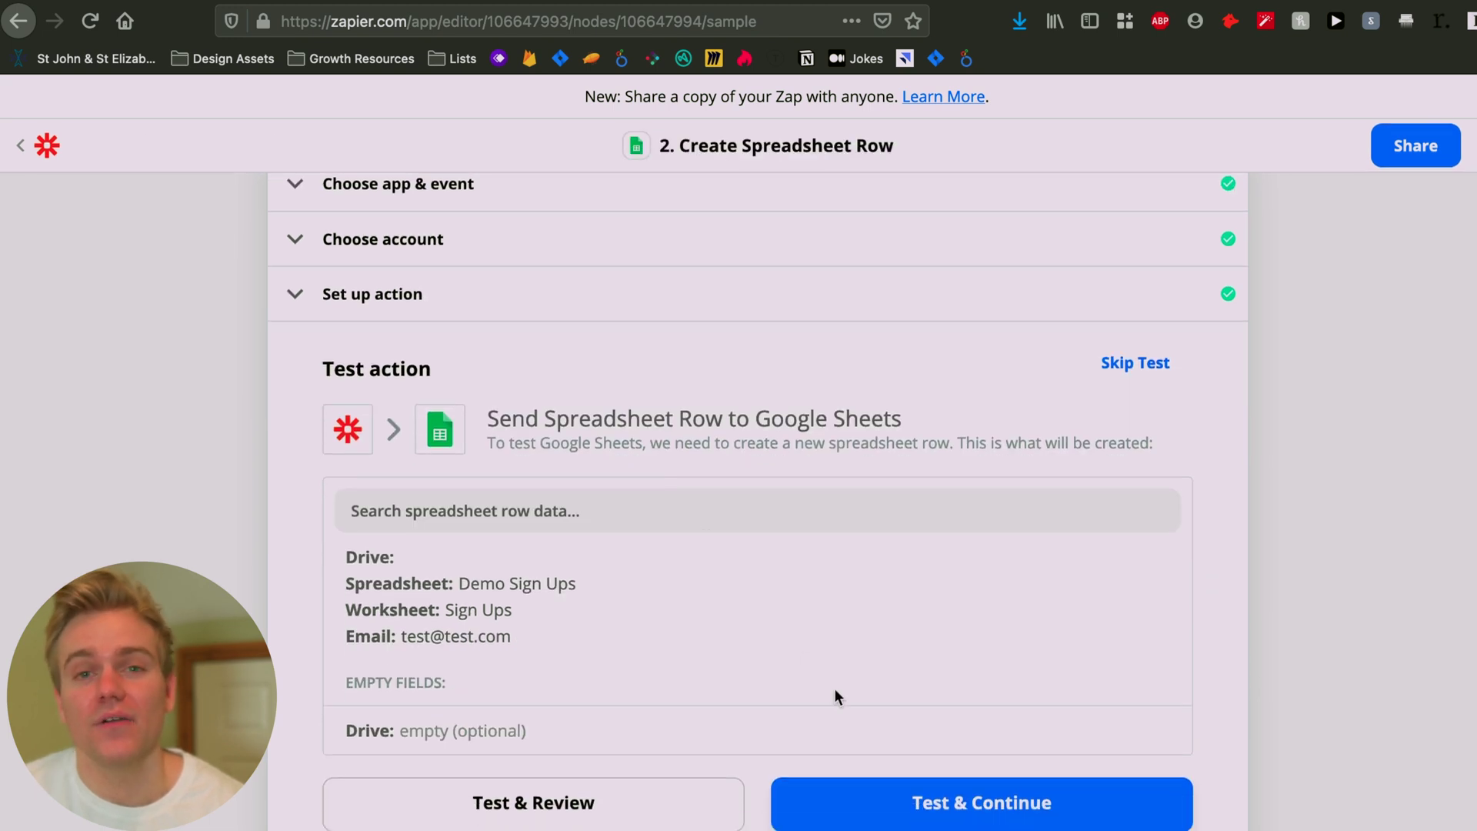
pyautogui.click(879, 802)
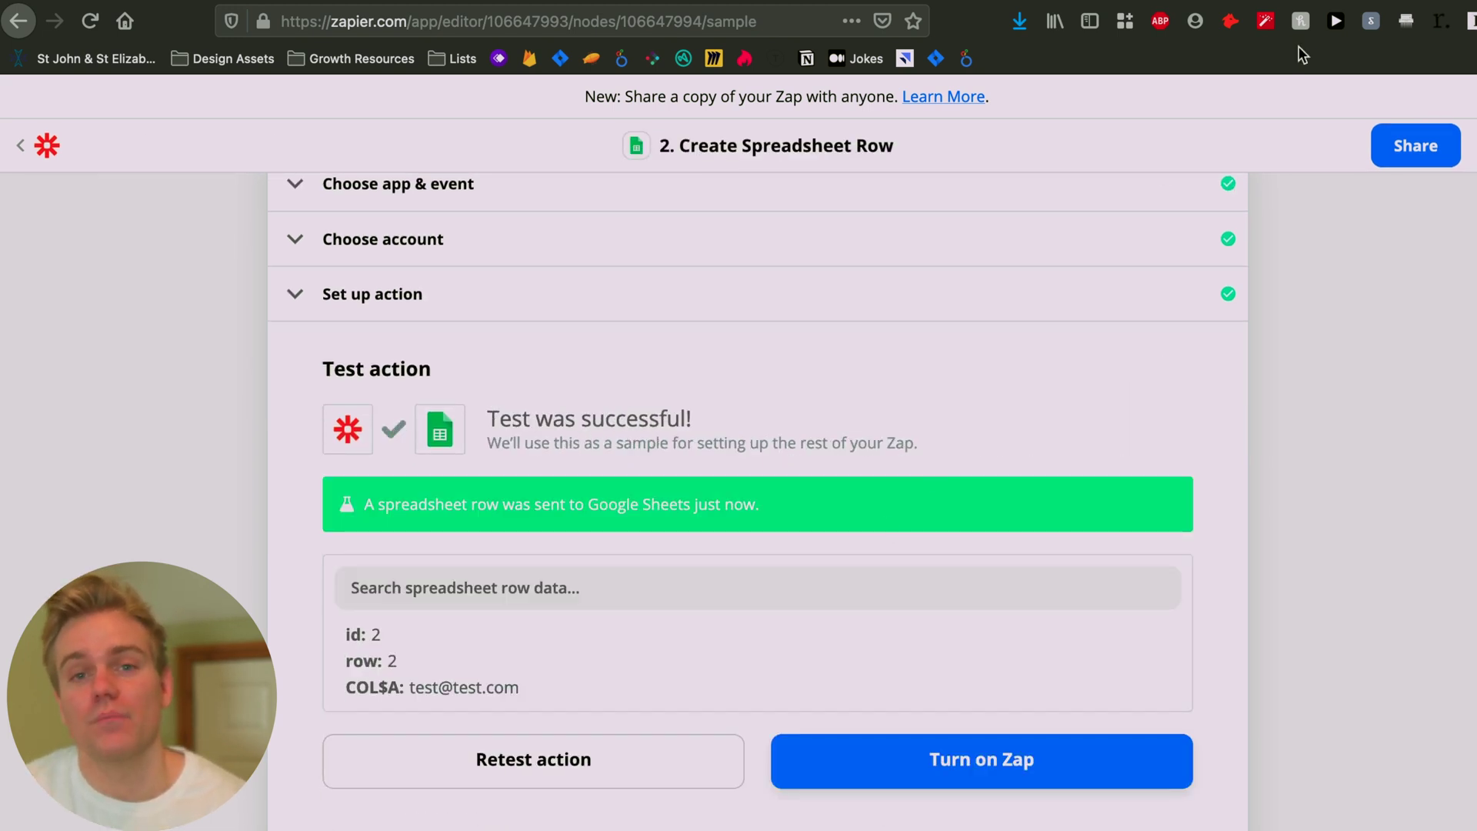
pyautogui.click(1362, 3)
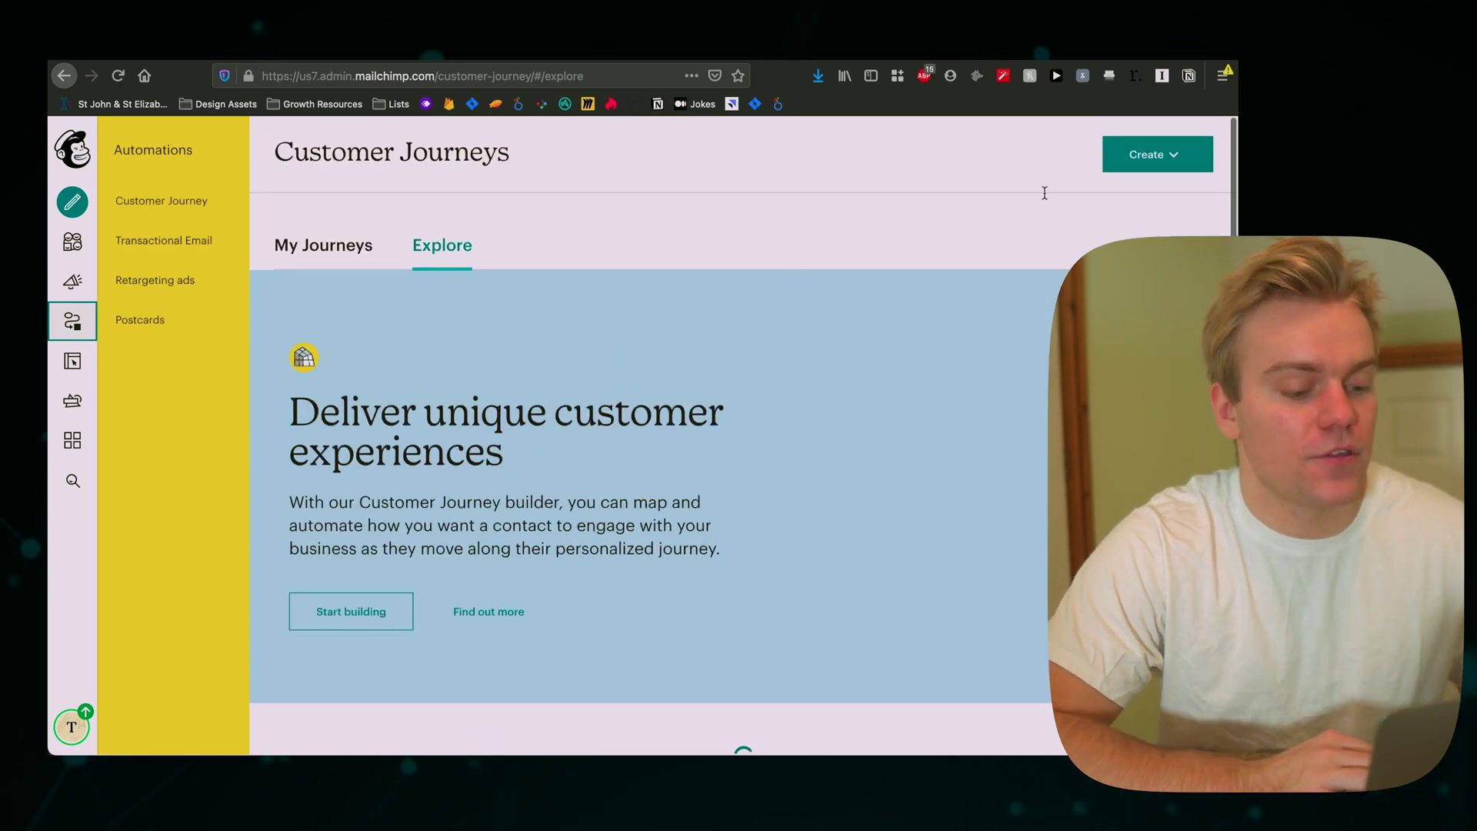
# Start a Classic 'Welcome new subscribers' automation and name the campaign 'Notion Template Intro'
pyautogui.click(1137, 167)
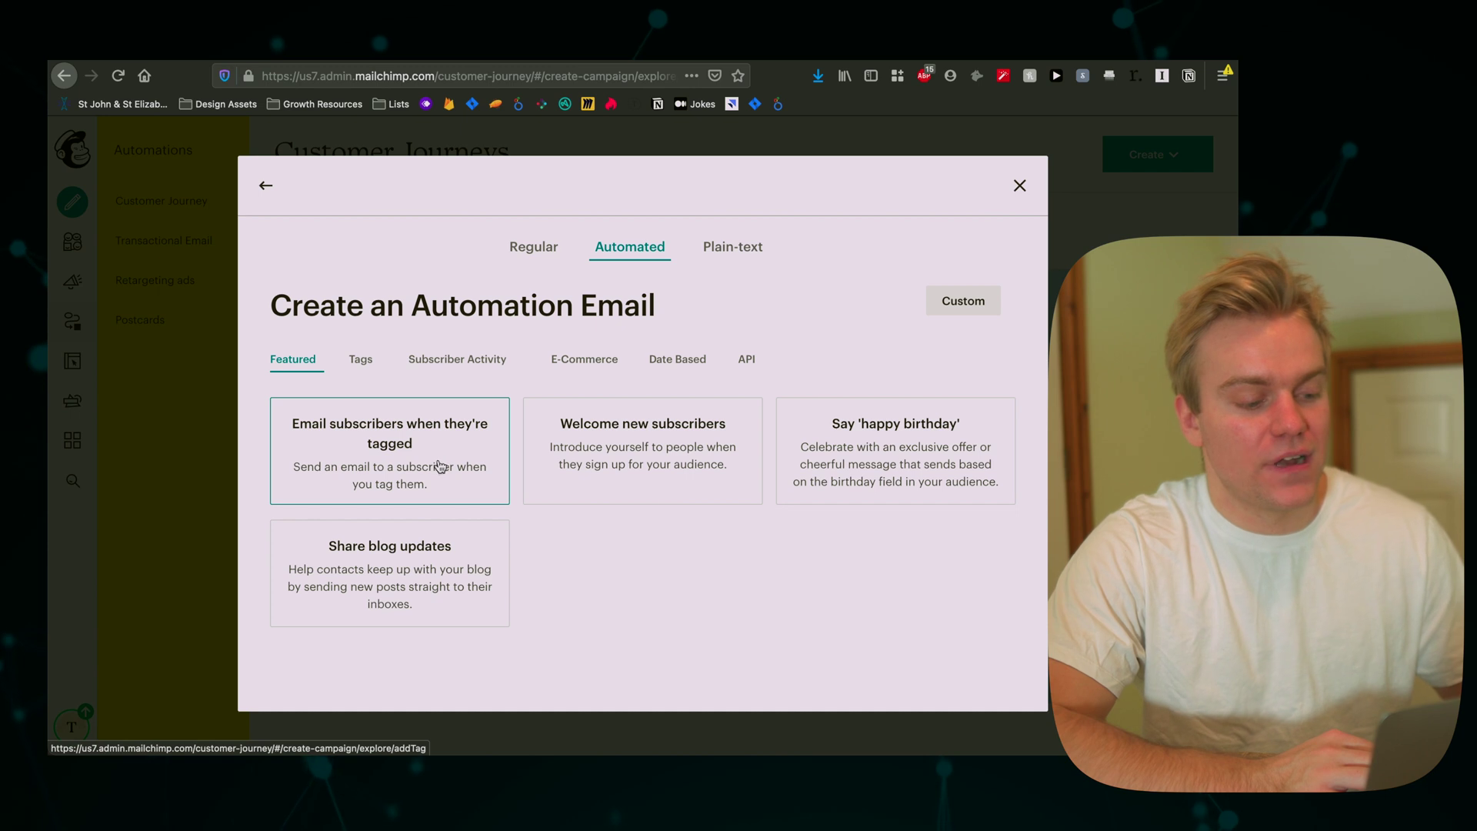
pyautogui.click(657, 440)
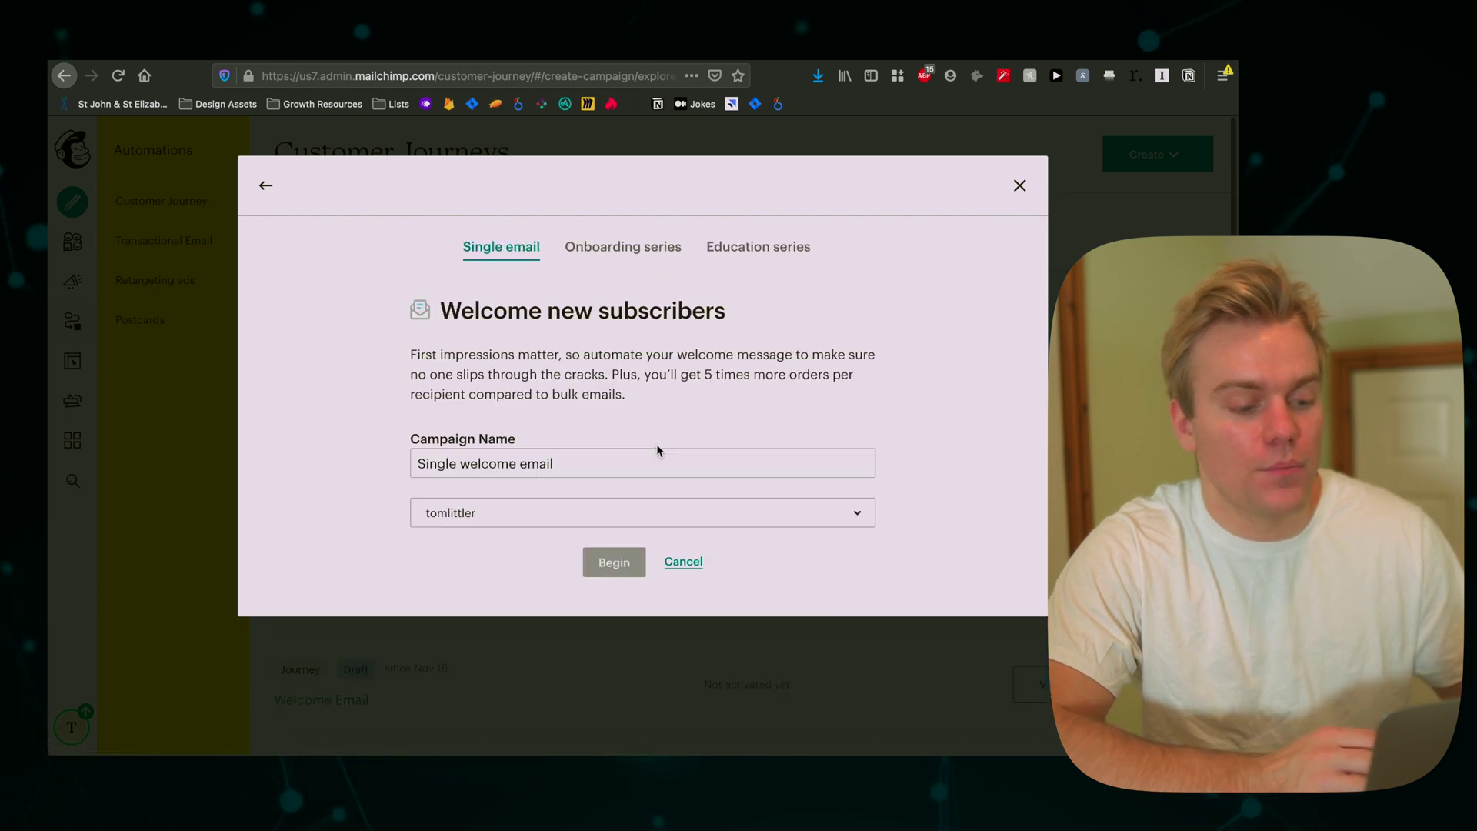
pyautogui.tripleClick(549, 469)
pyautogui.write('Not')
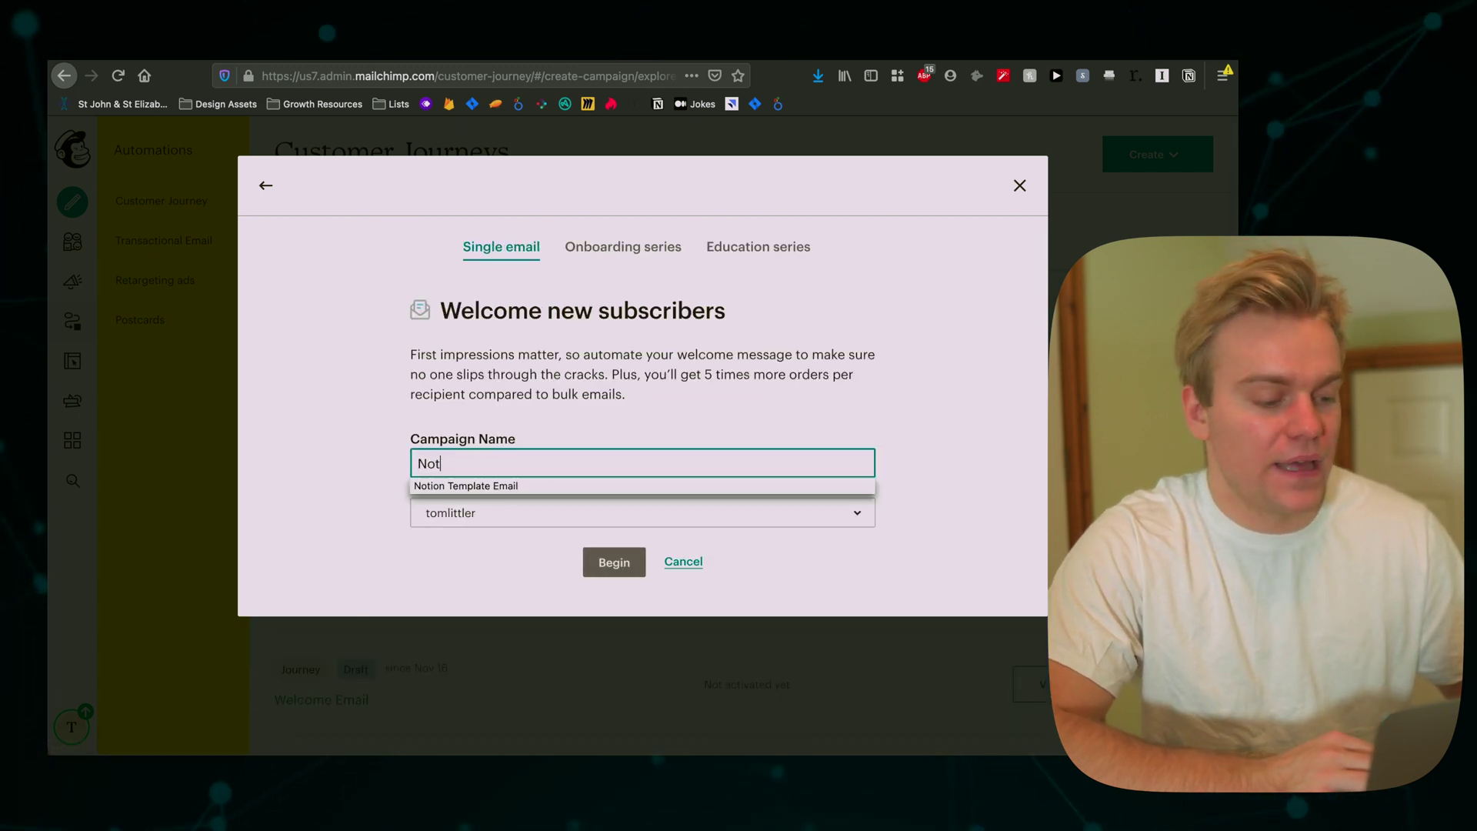
pyautogui.write('ion Template Intro')
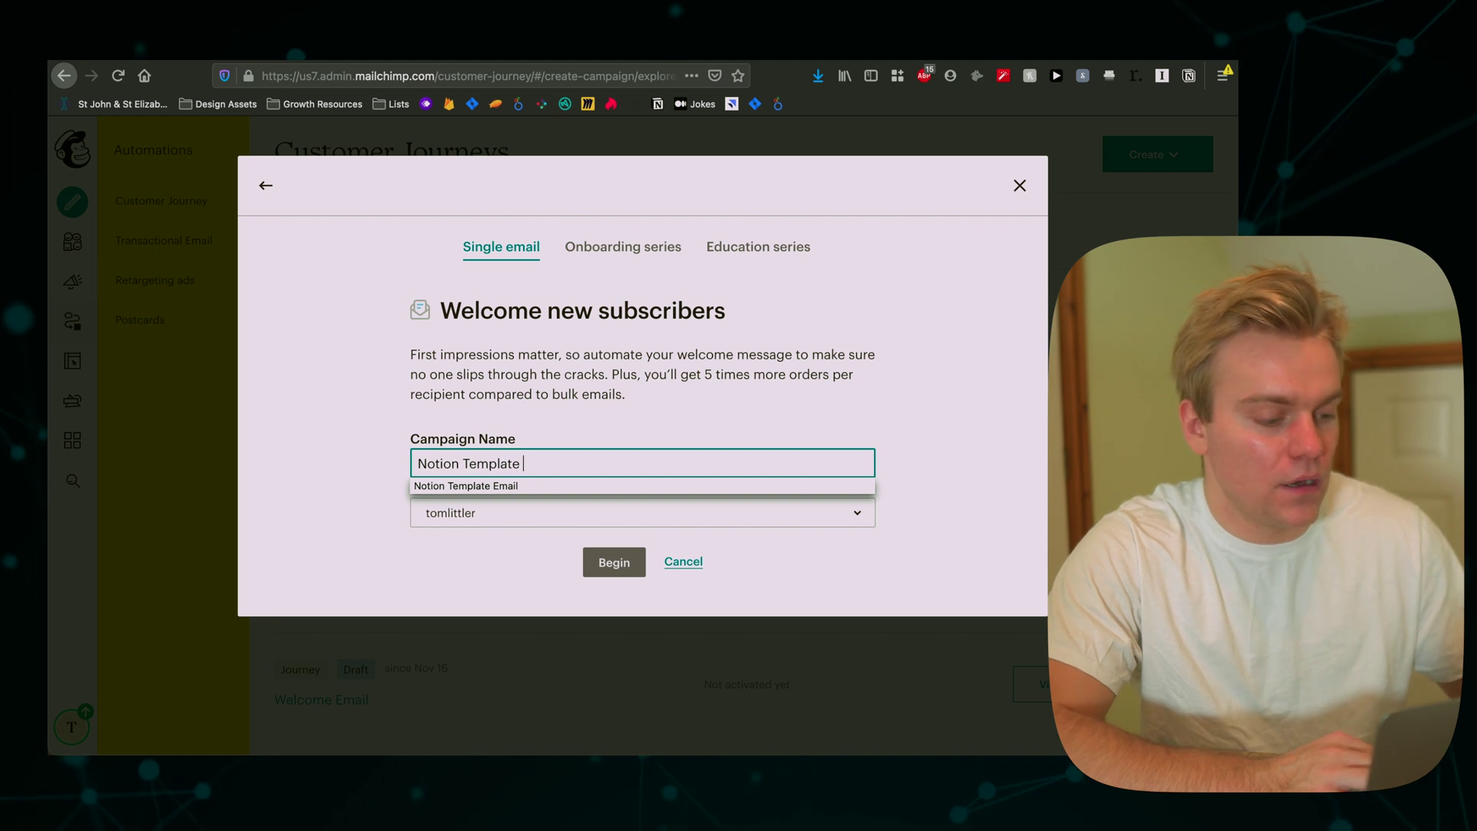
pyautogui.click(614, 562)
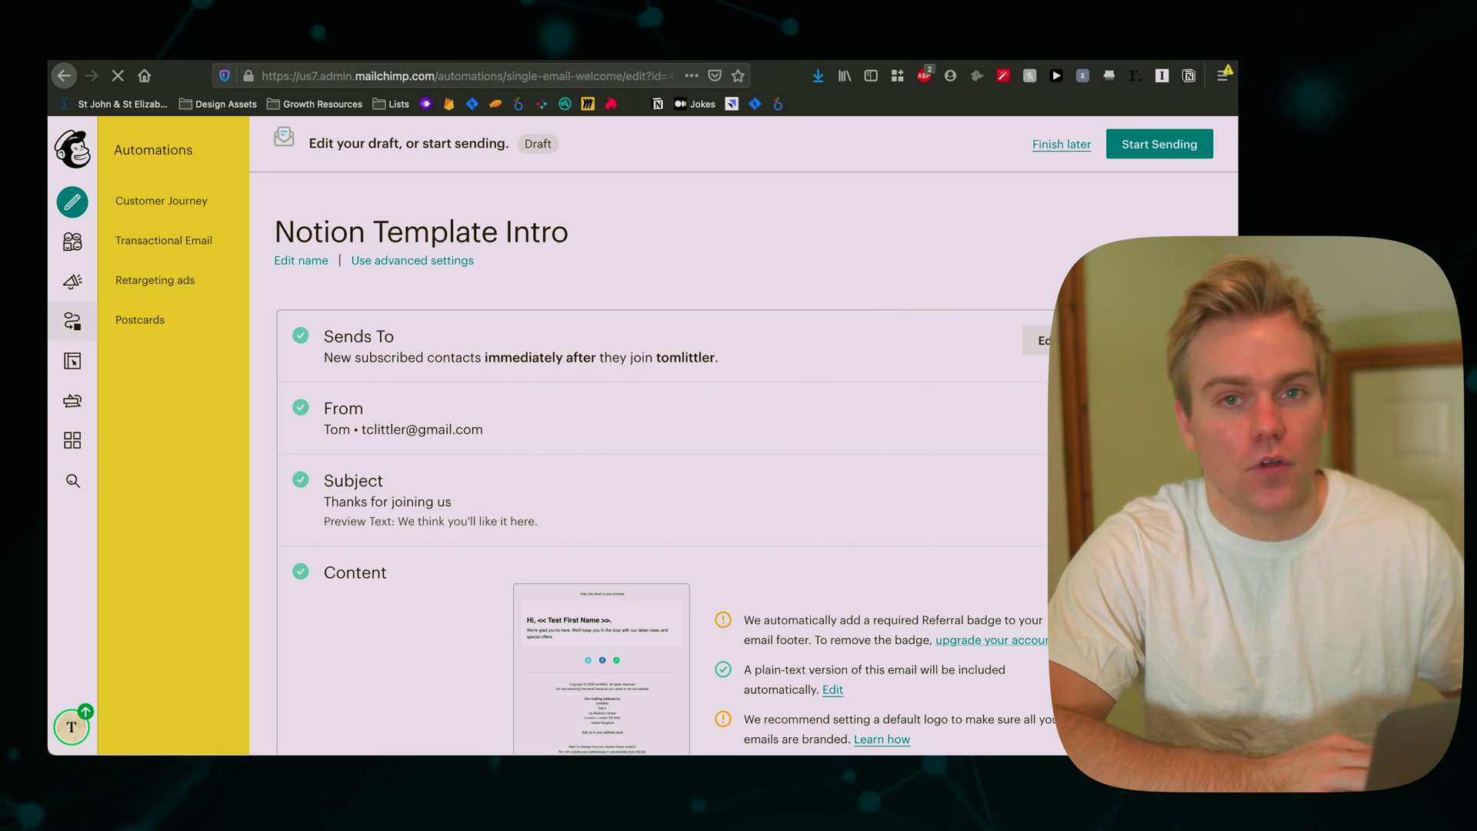
# Extend the welcome trigger to imported subscribed contacts and open the email's full preview
pyautogui.click(1039, 340)
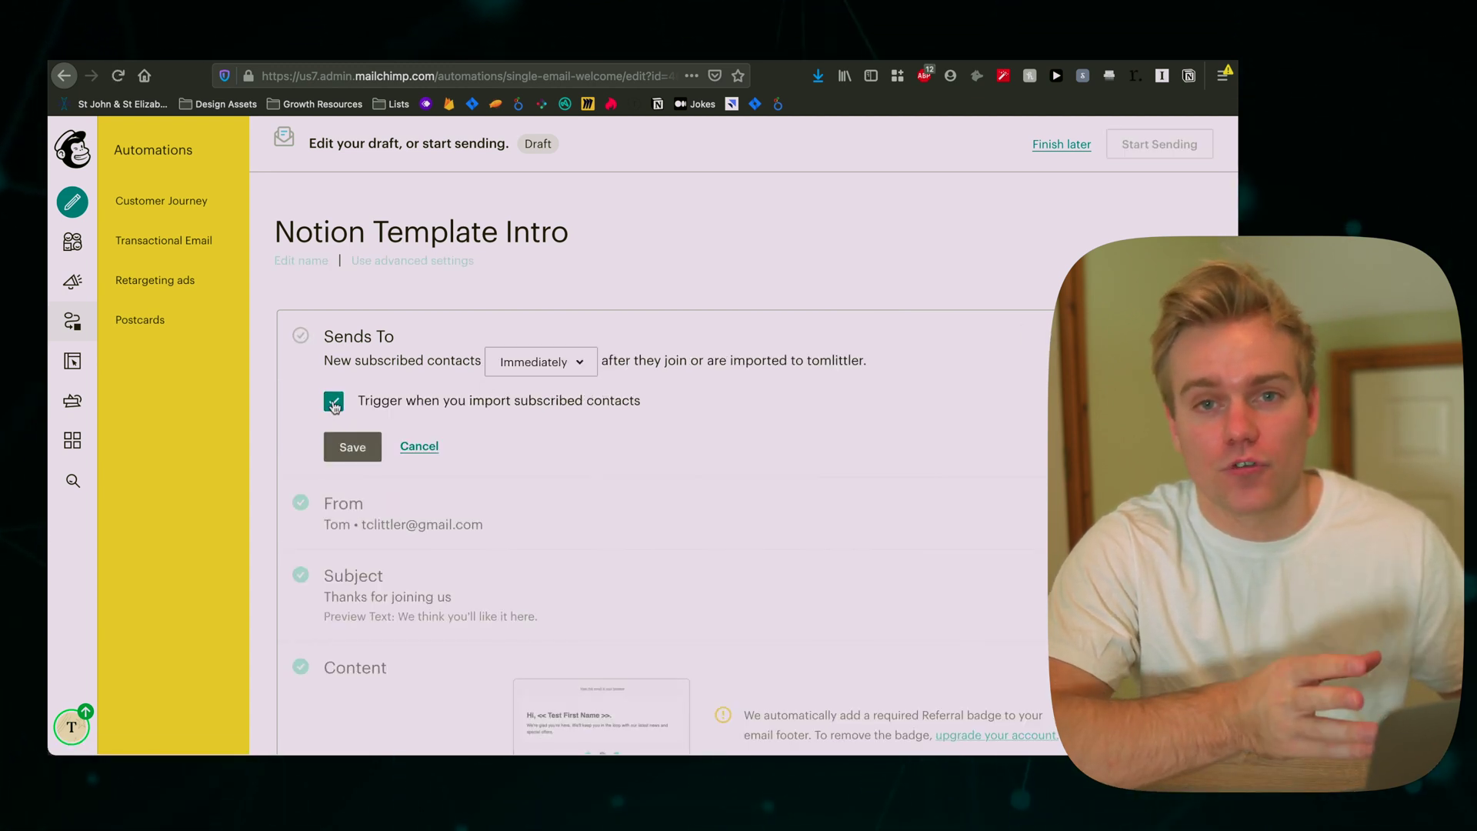
pyautogui.click(352, 448)
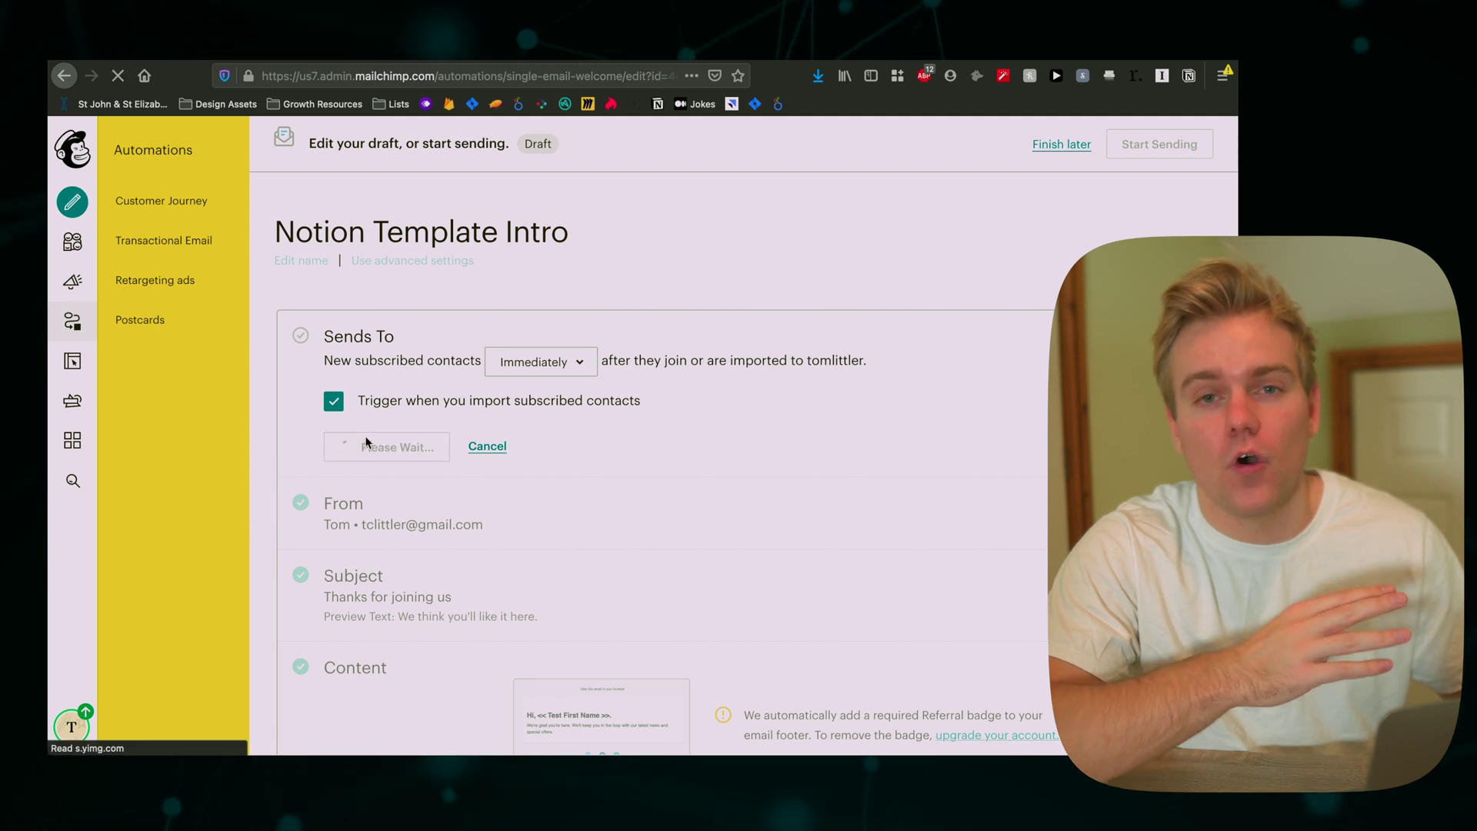
pyautogui.scroll(-2, 574, 492)
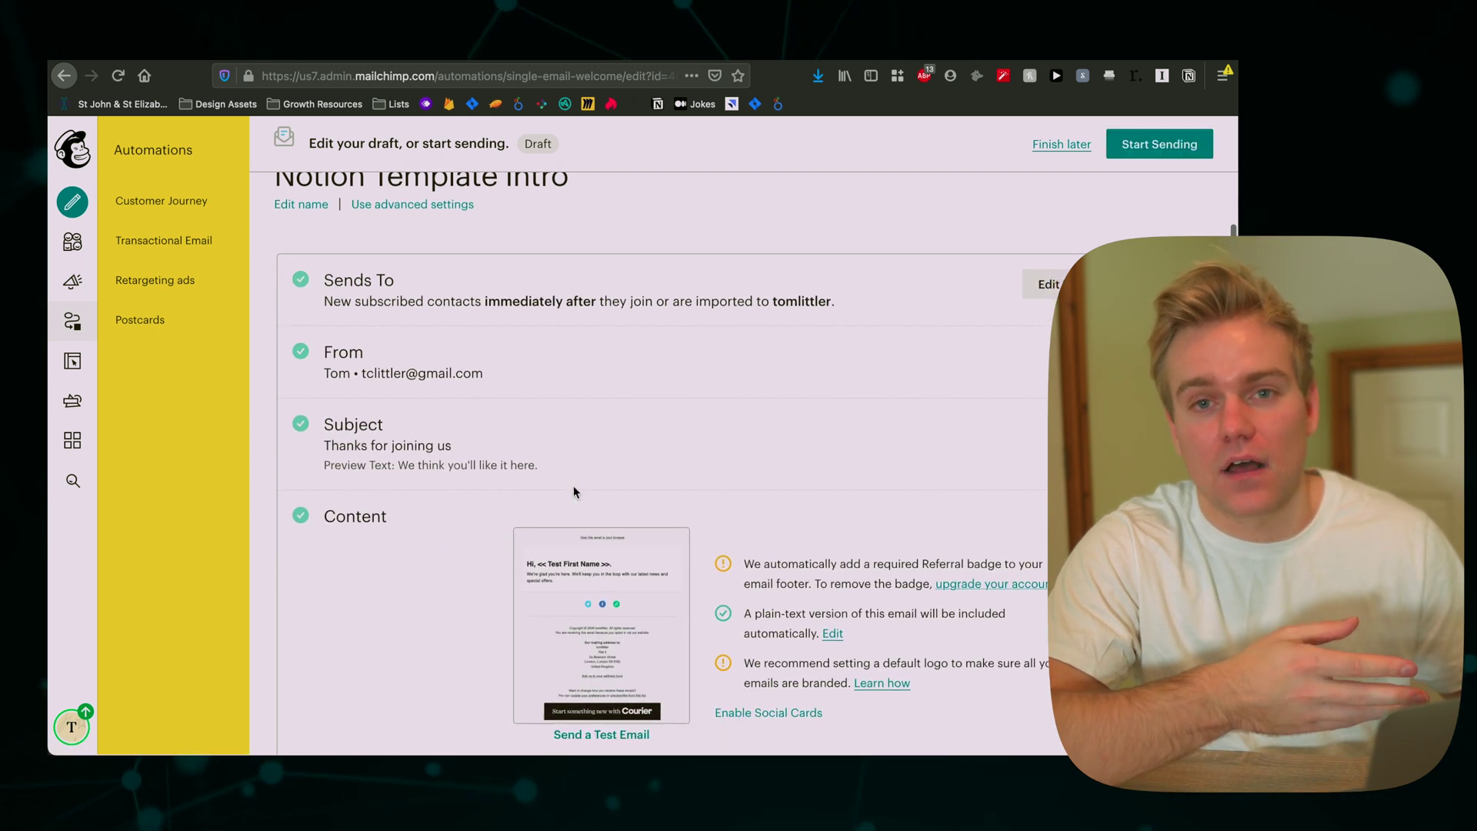
pyautogui.click(584, 539)
pyautogui.scroll(-1, 404, 366)
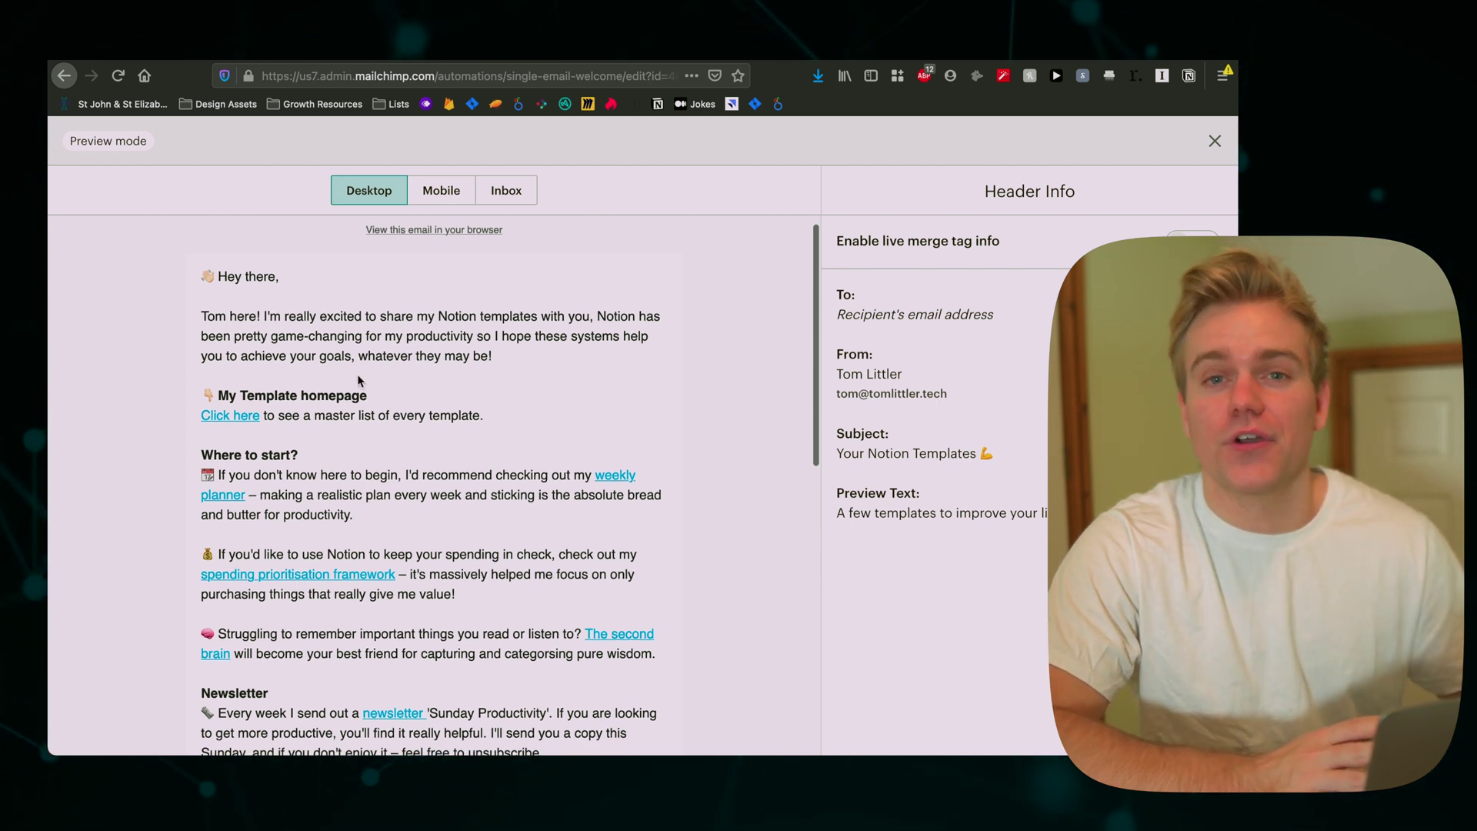
# Scroll through the welcome email preview and highlight the Newsletter paragraph
pyautogui.scroll(-2, 358, 375)
pyautogui.scroll(-1, 358, 377)
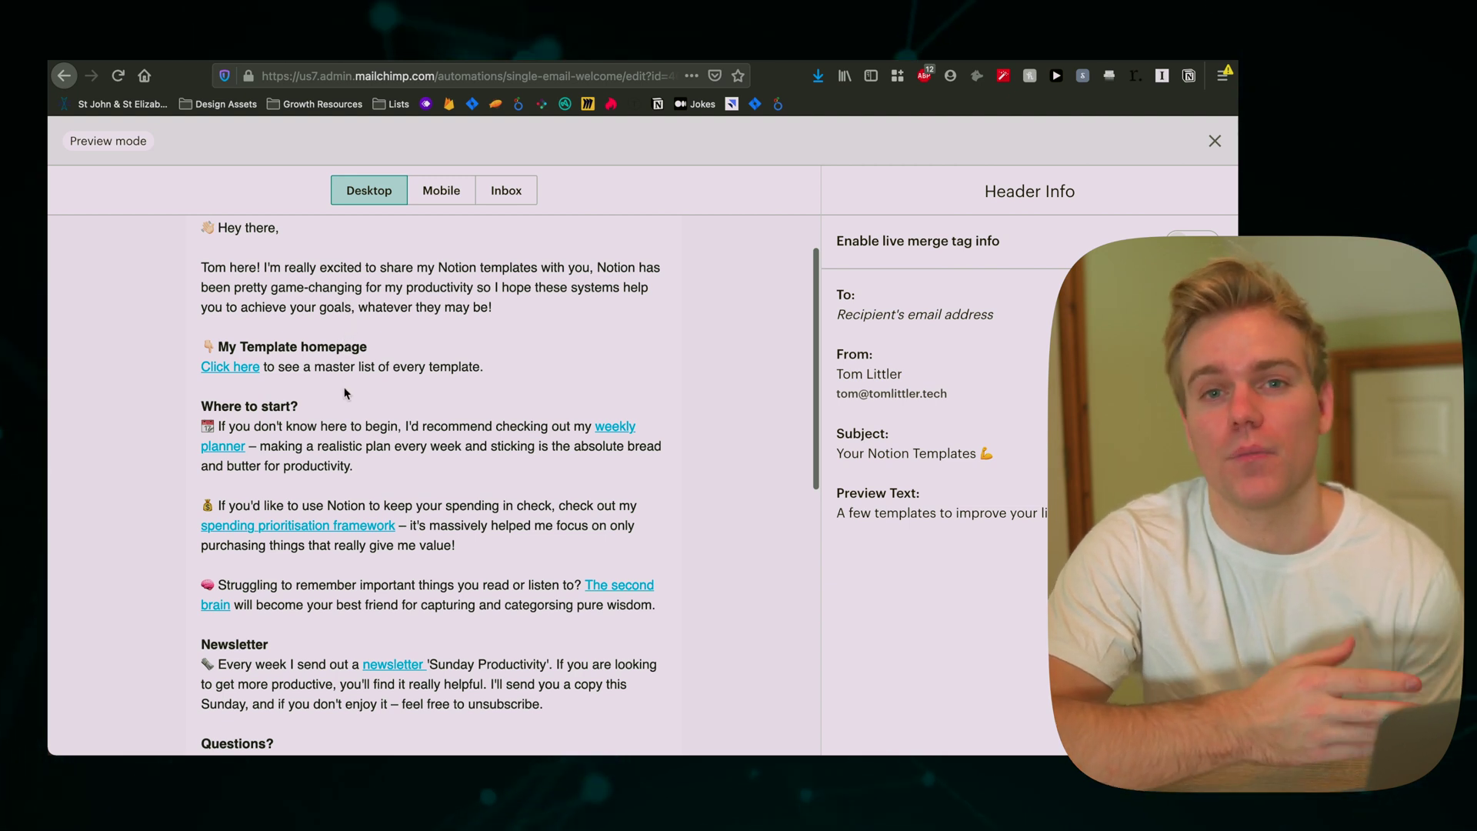
pyautogui.scroll(-2, 344, 393)
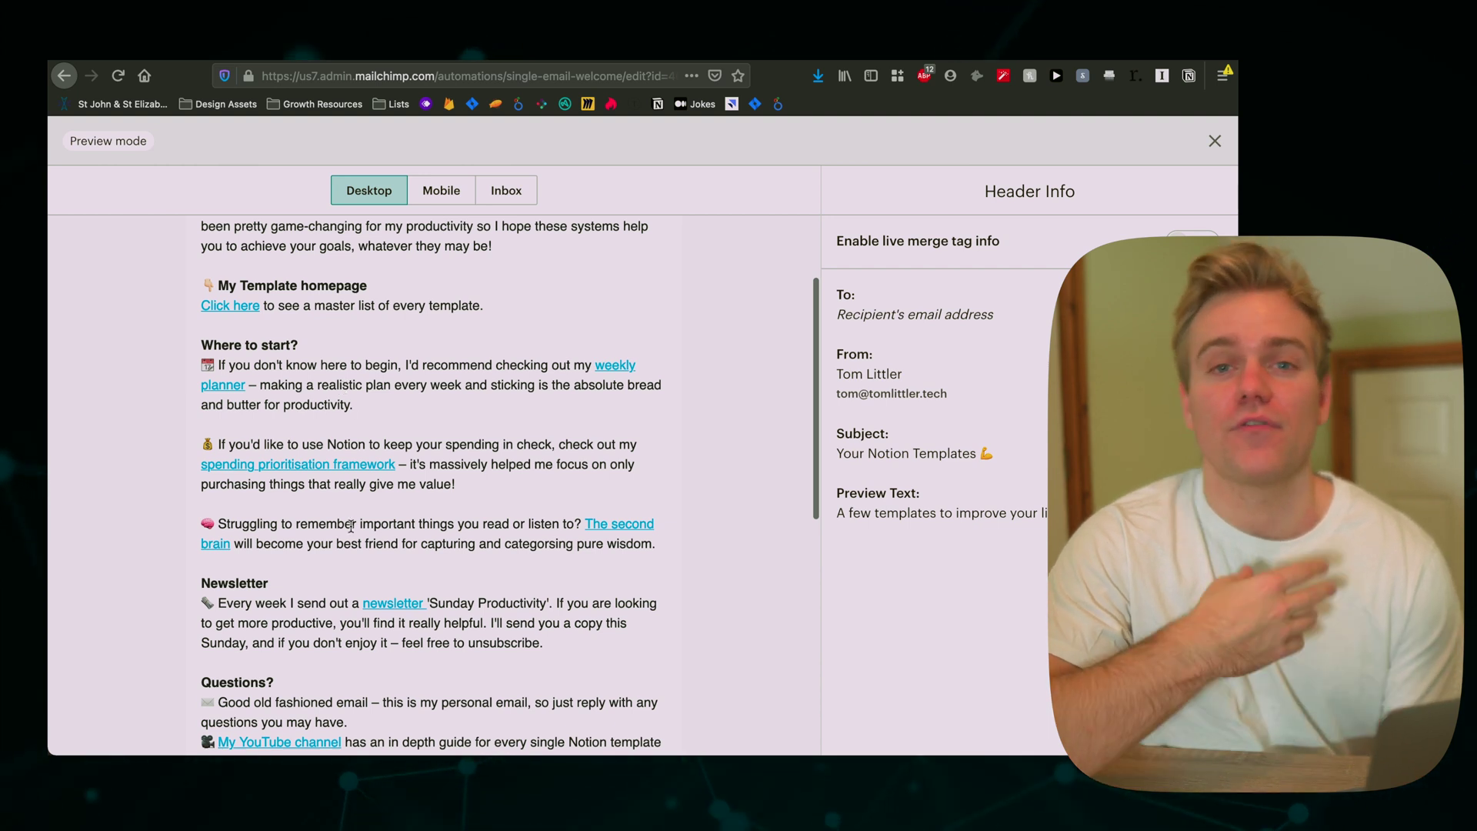
pyautogui.scroll(-1, 351, 527)
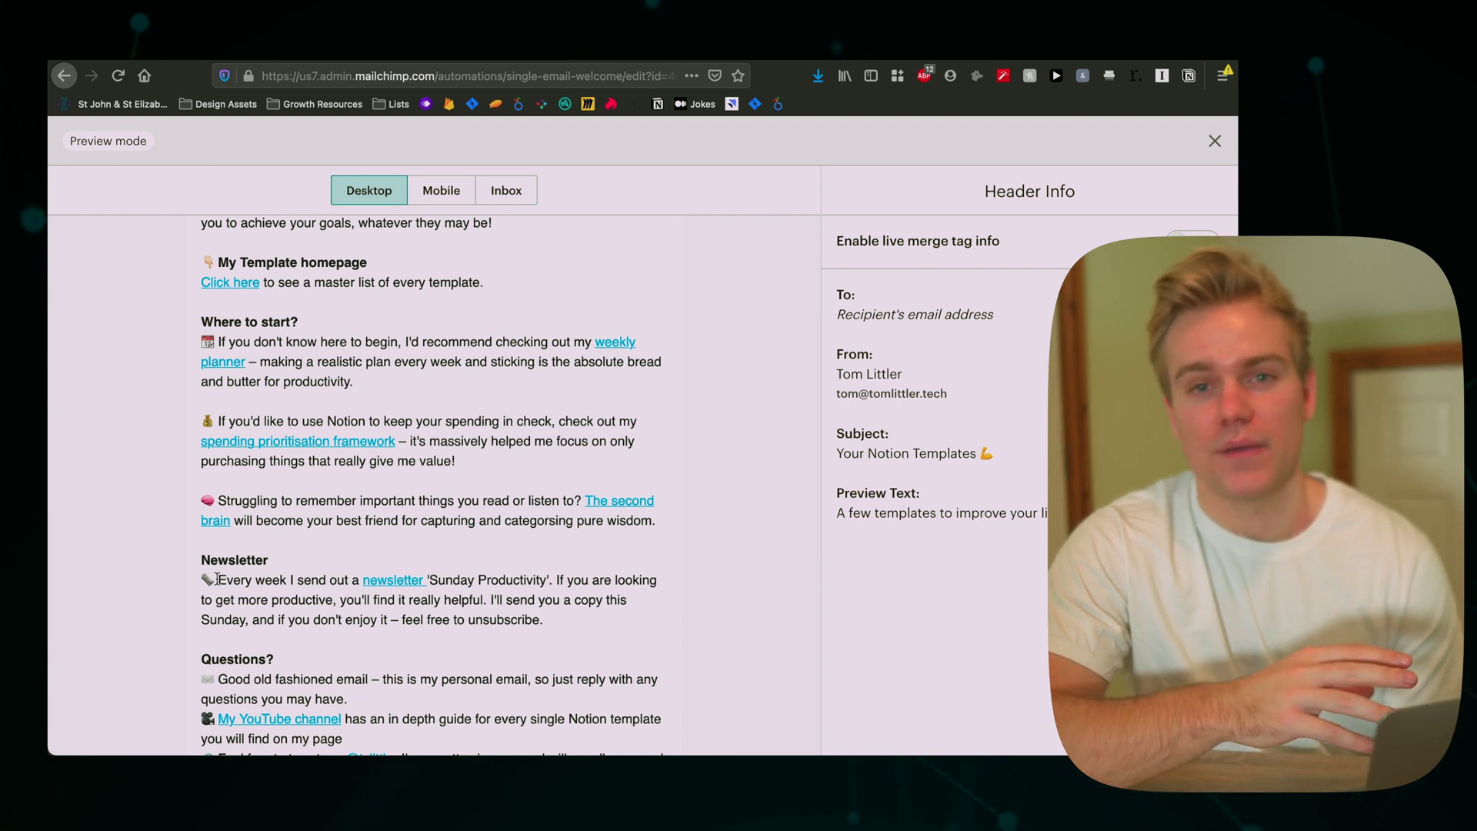
pyautogui.moveTo(291, 580); pyautogui.dragTo(540, 624)
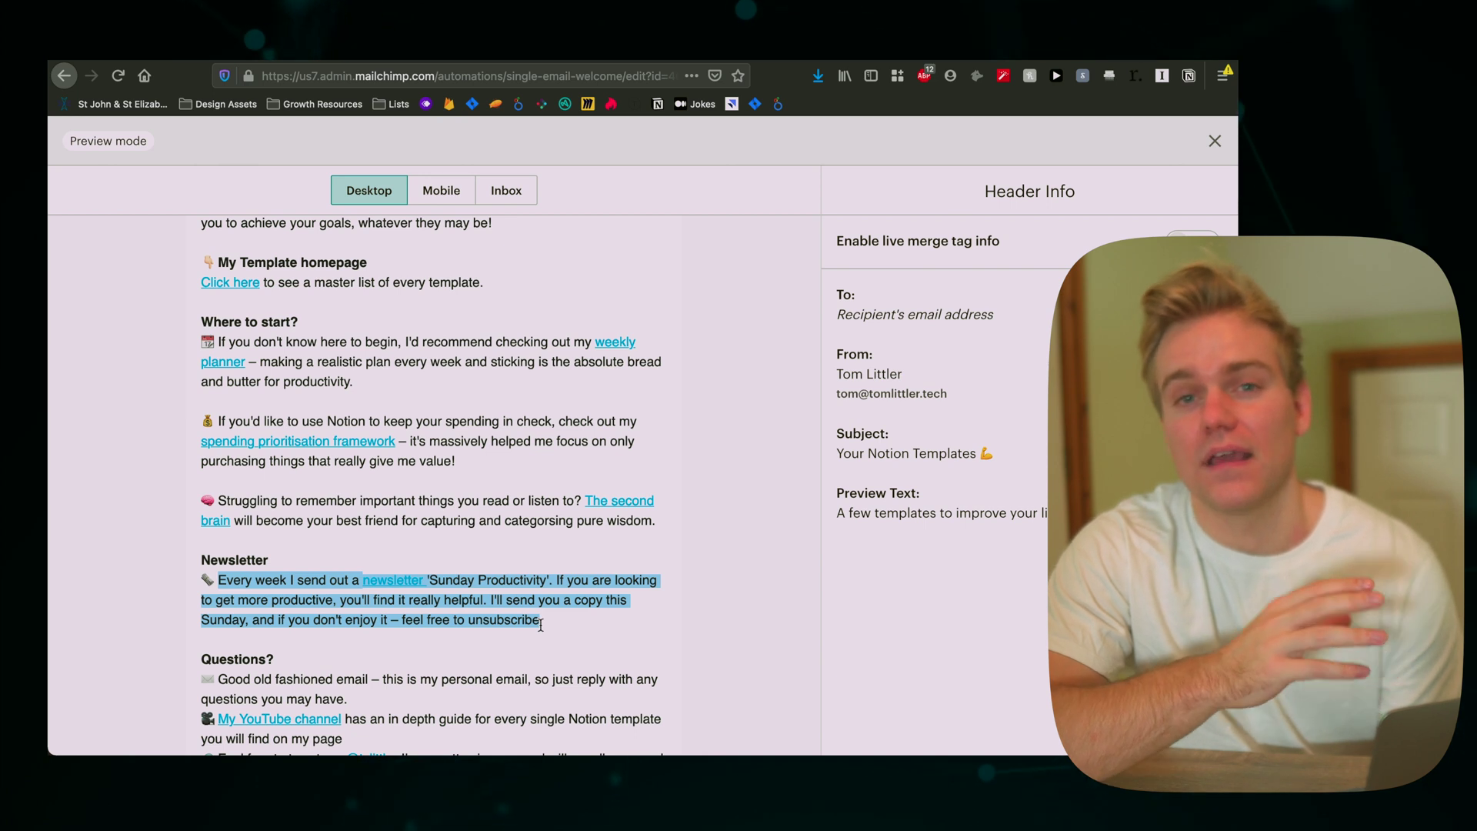
pyautogui.moveTo(540, 624); pyautogui.dragTo(544, 626)
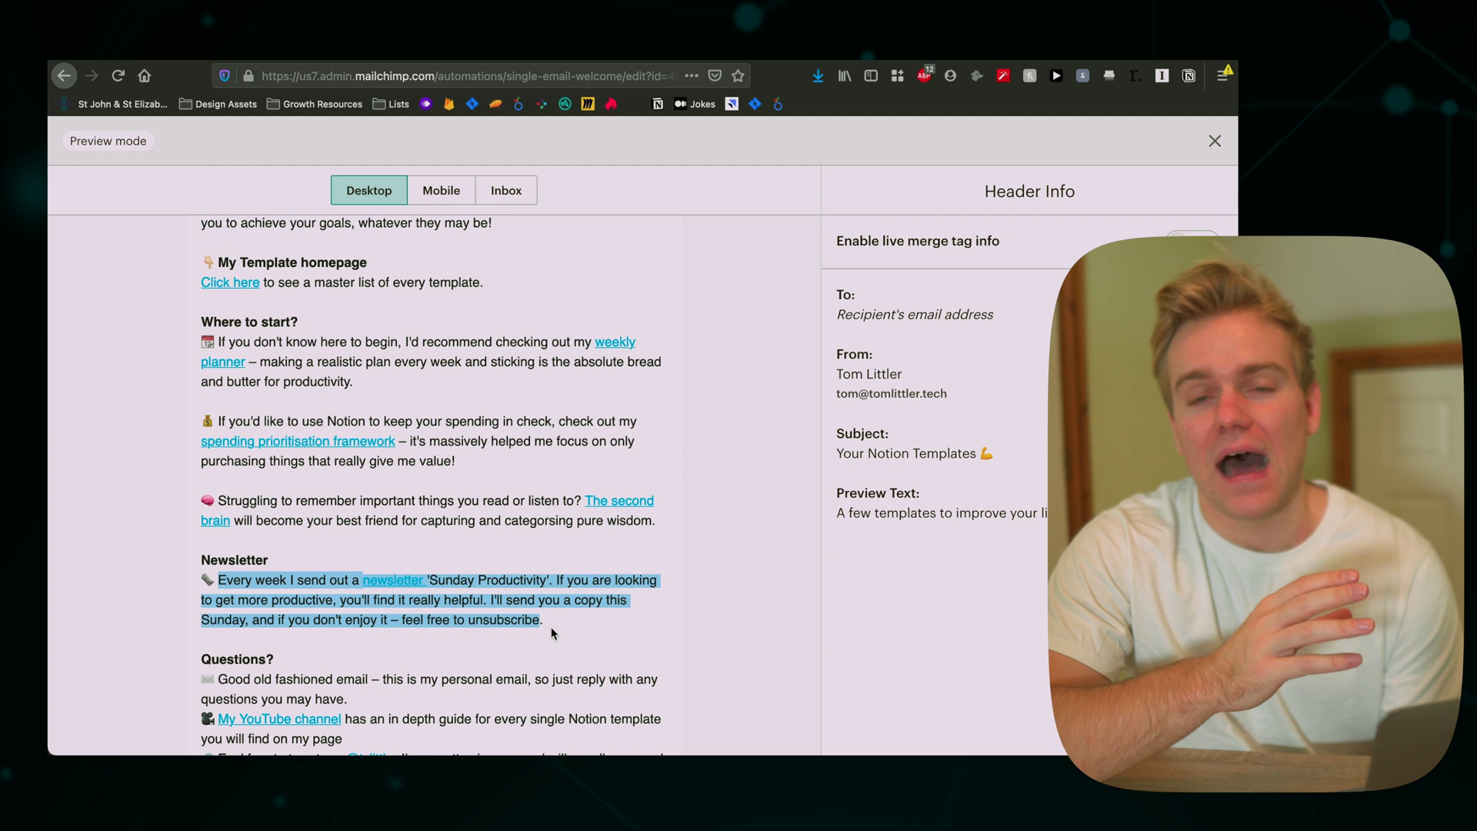
pyautogui.click(551, 627)
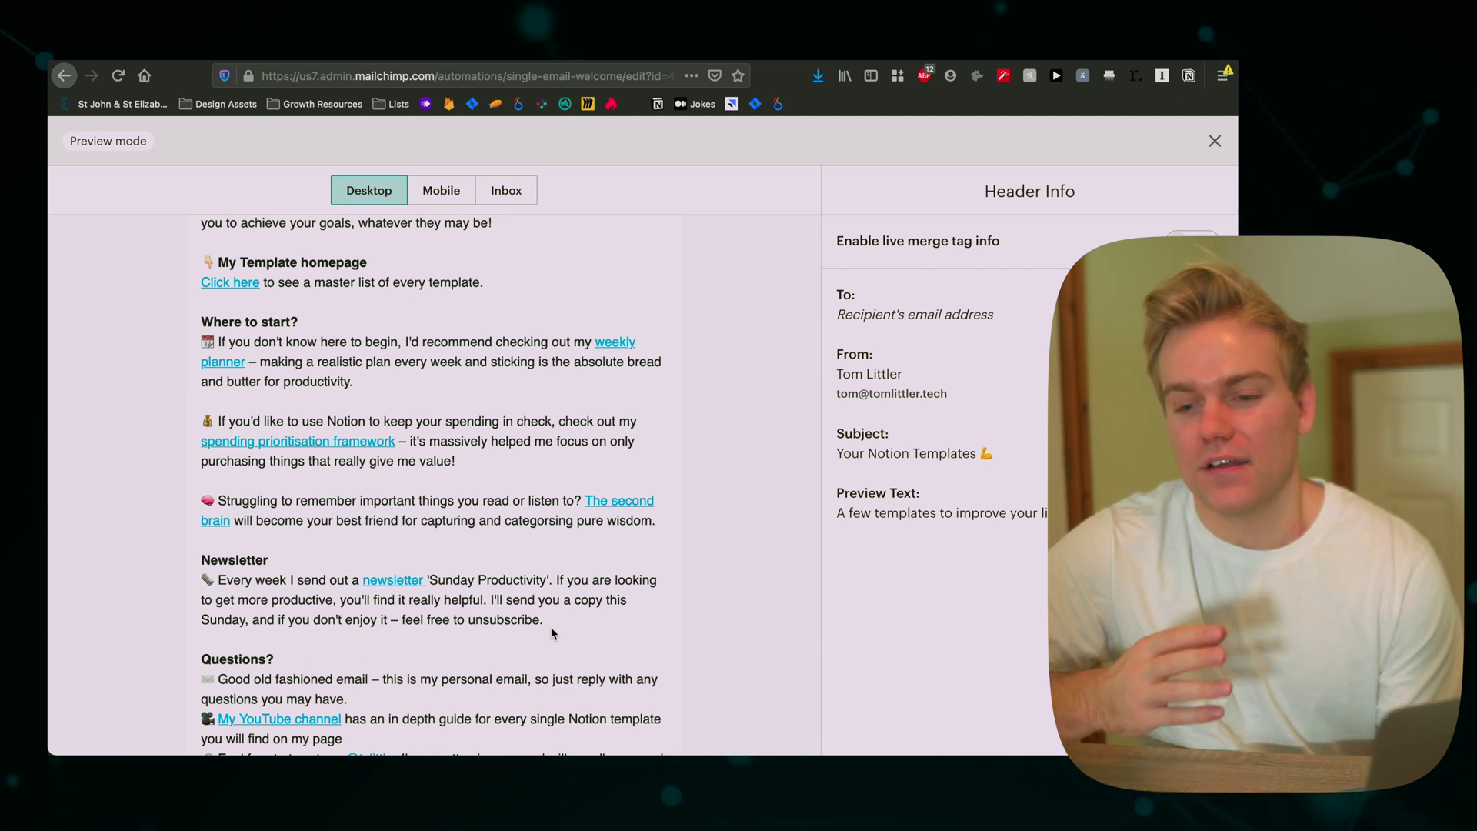
# Finish reviewing the preview and return to Zapier's Zaps dashboard
pyautogui.scroll(-1, 552, 632)
pyautogui.scroll(-3, 550, 632)
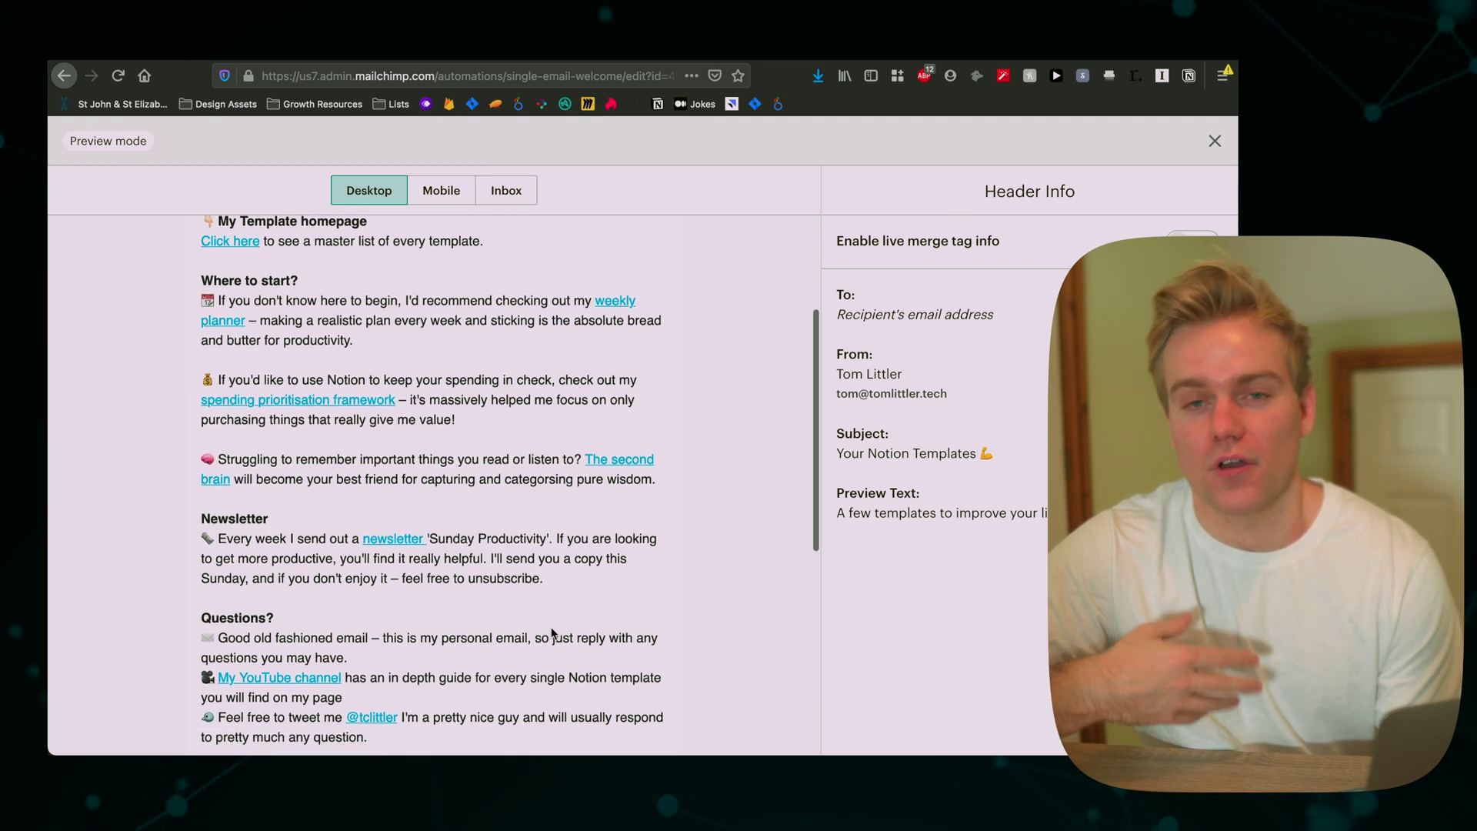
pyautogui.scroll(-1, 551, 629)
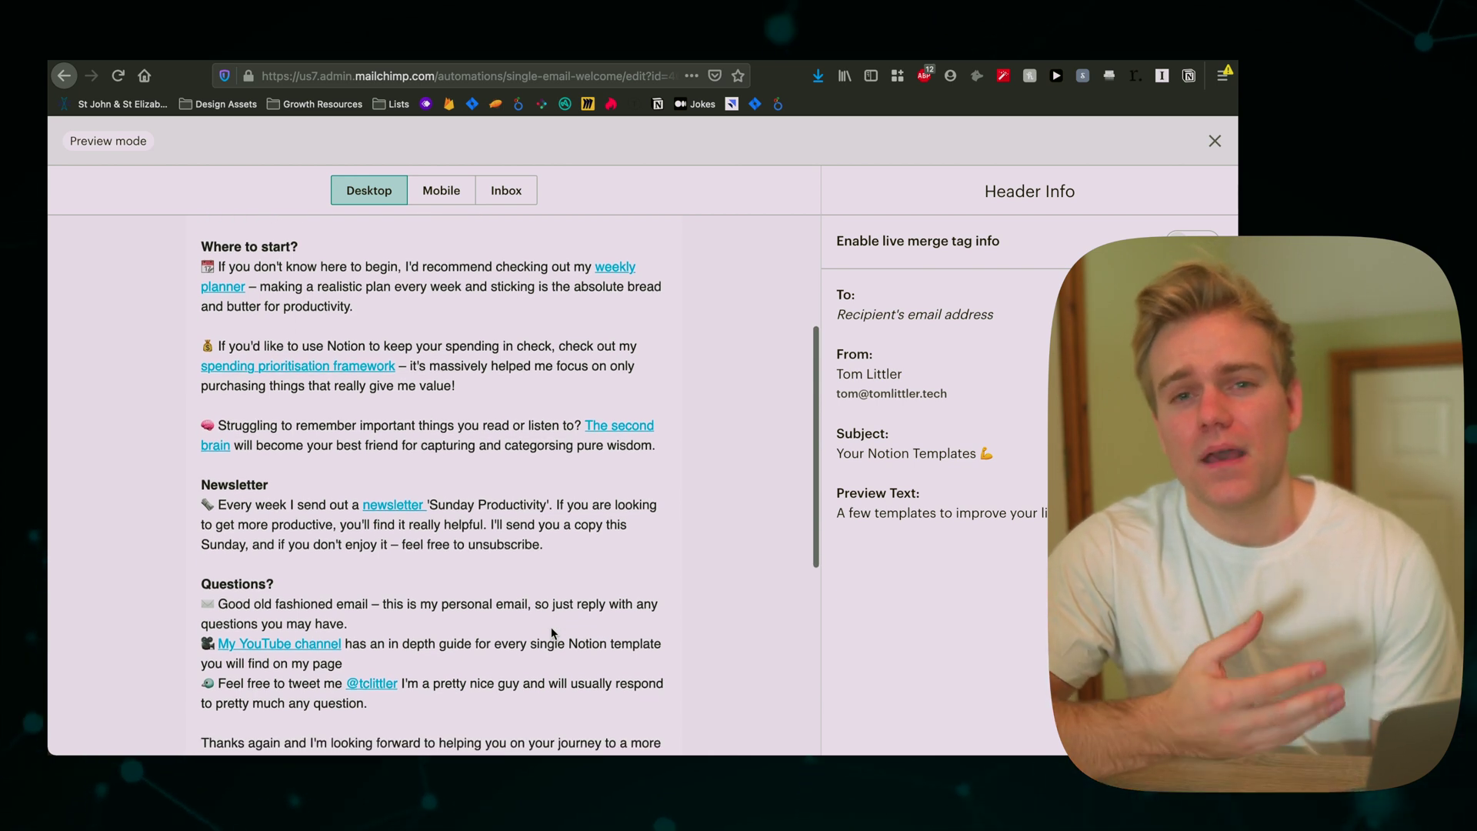
pyautogui.scroll(1, 551, 631)
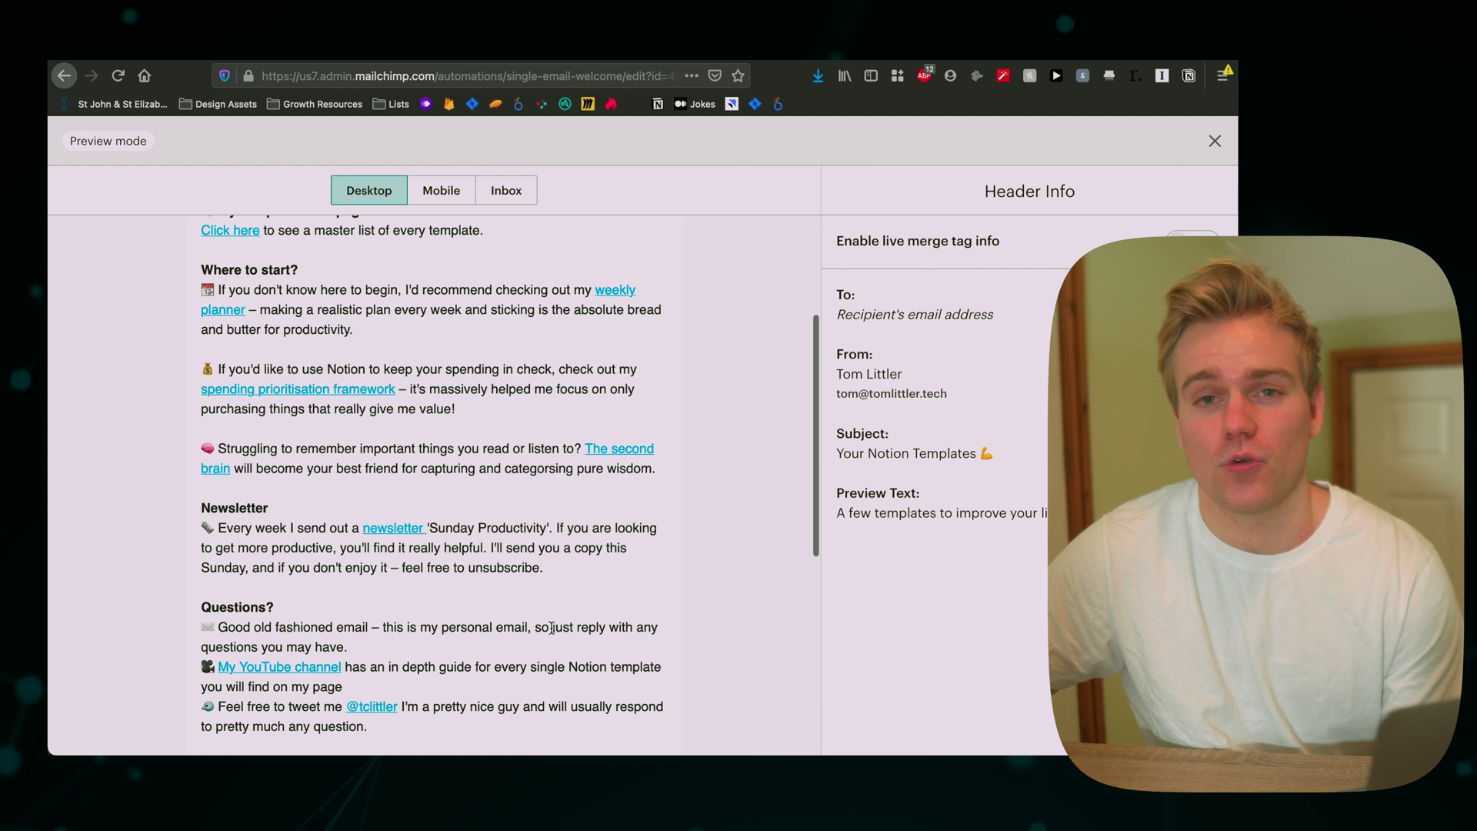
pyautogui.scroll(1, 551, 628)
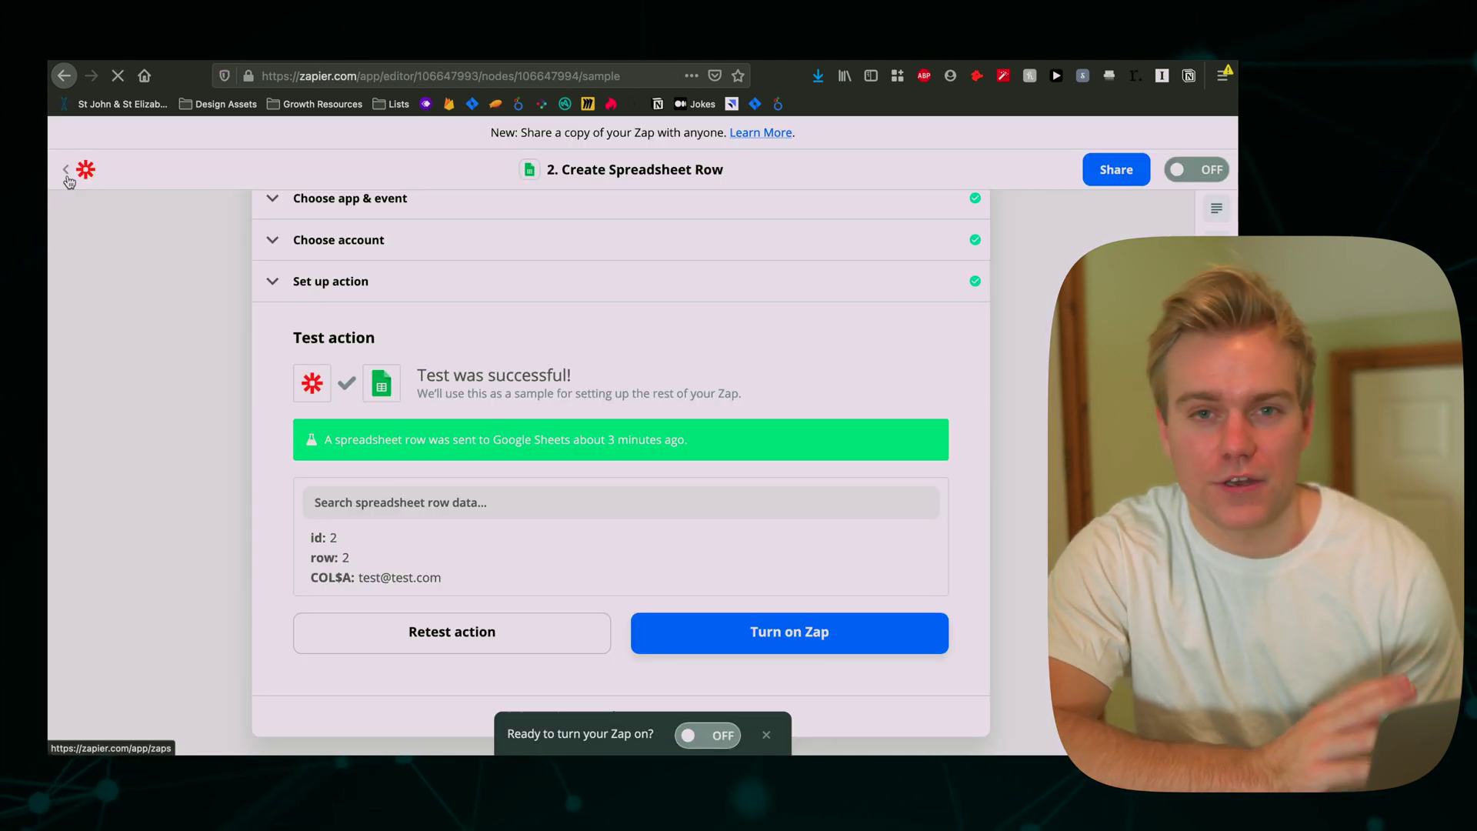
pyautogui.click(307, 326)
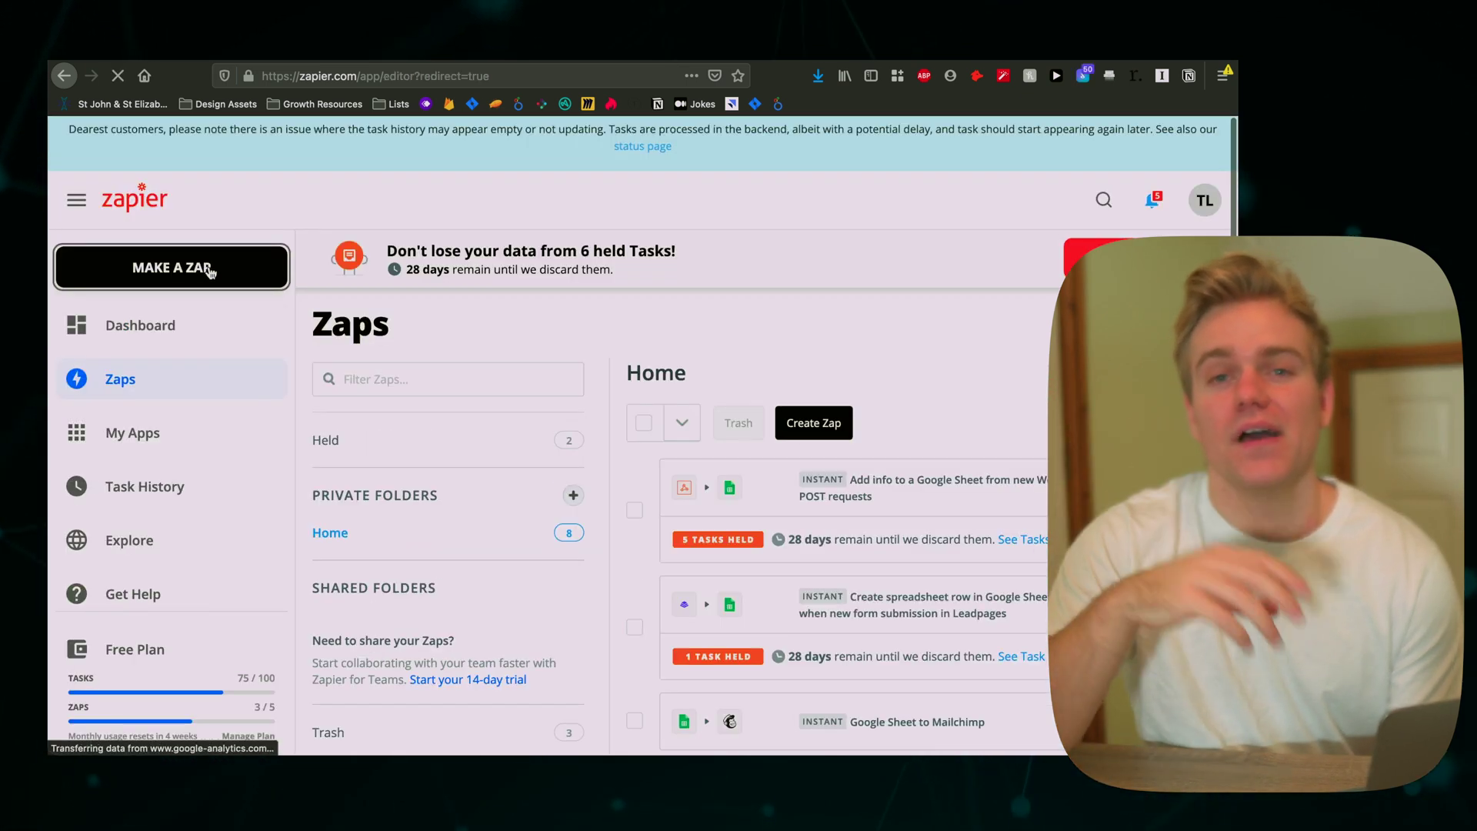
# Create a zap named 'Google sheet to mailchimp' triggered by Google Sheets New Spreadsheet Row
pyautogui.click(209, 269)
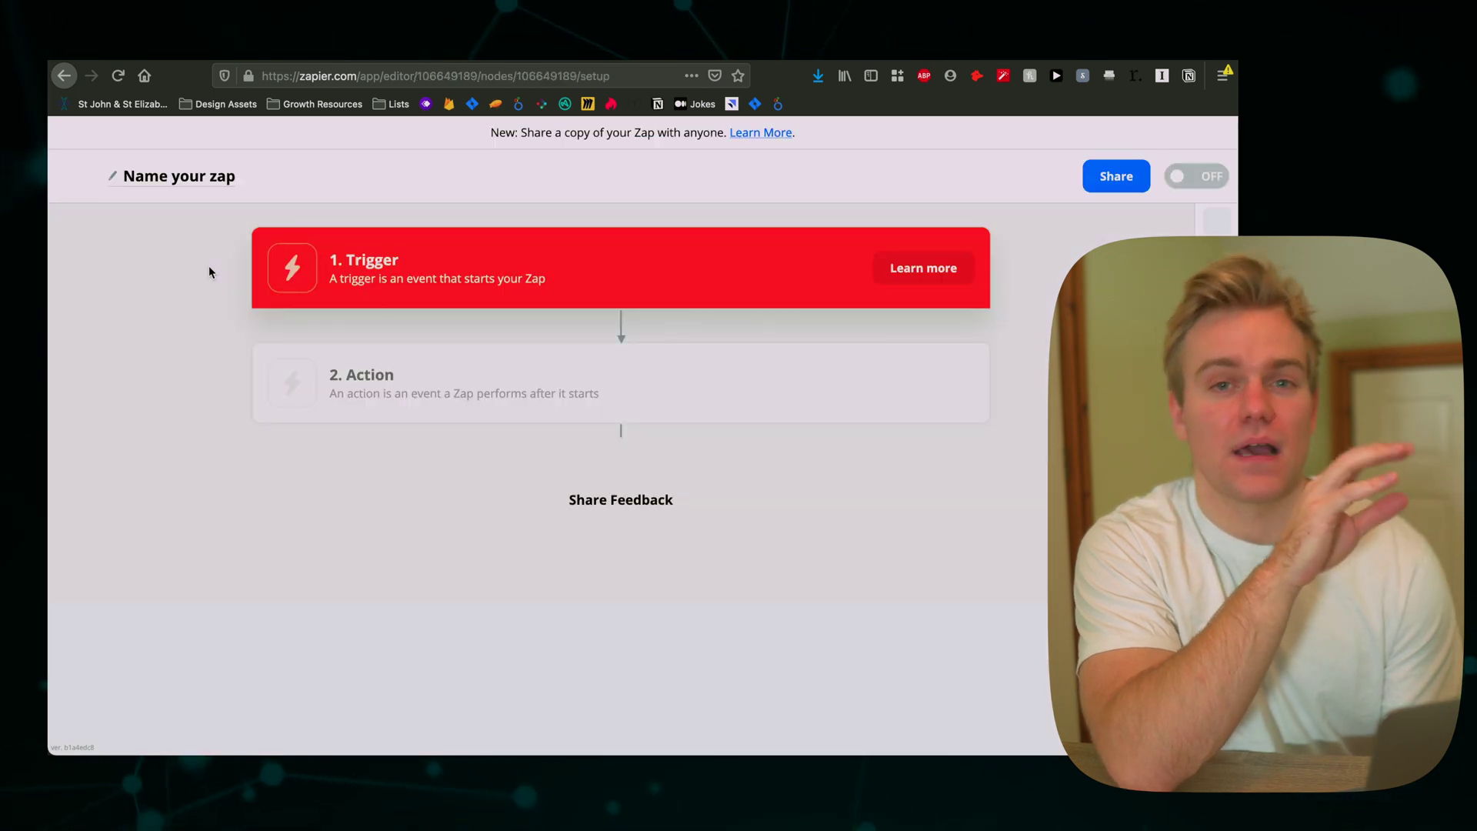
pyautogui.click(184, 178)
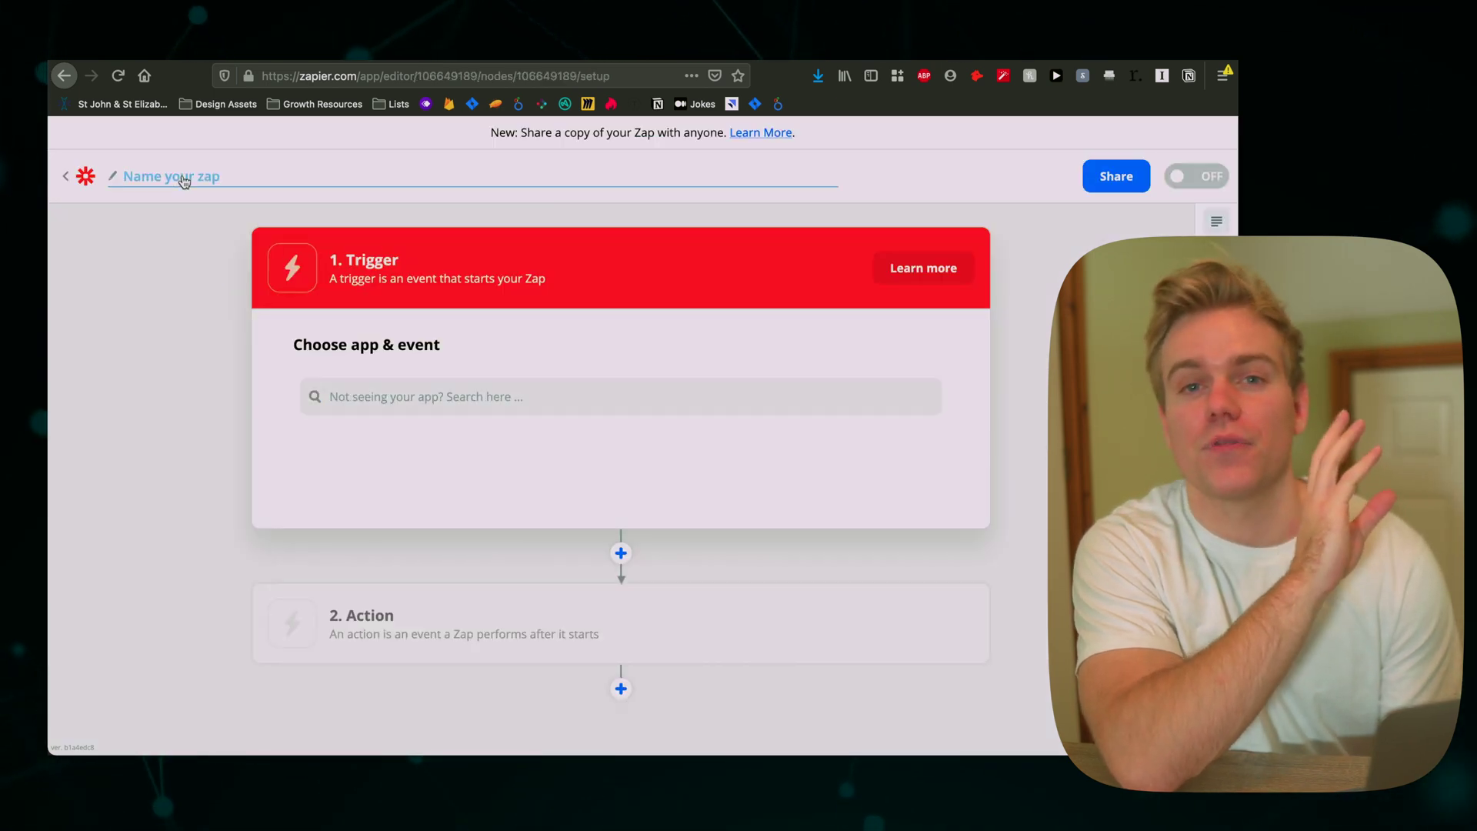
pyautogui.write('Google sheet ')
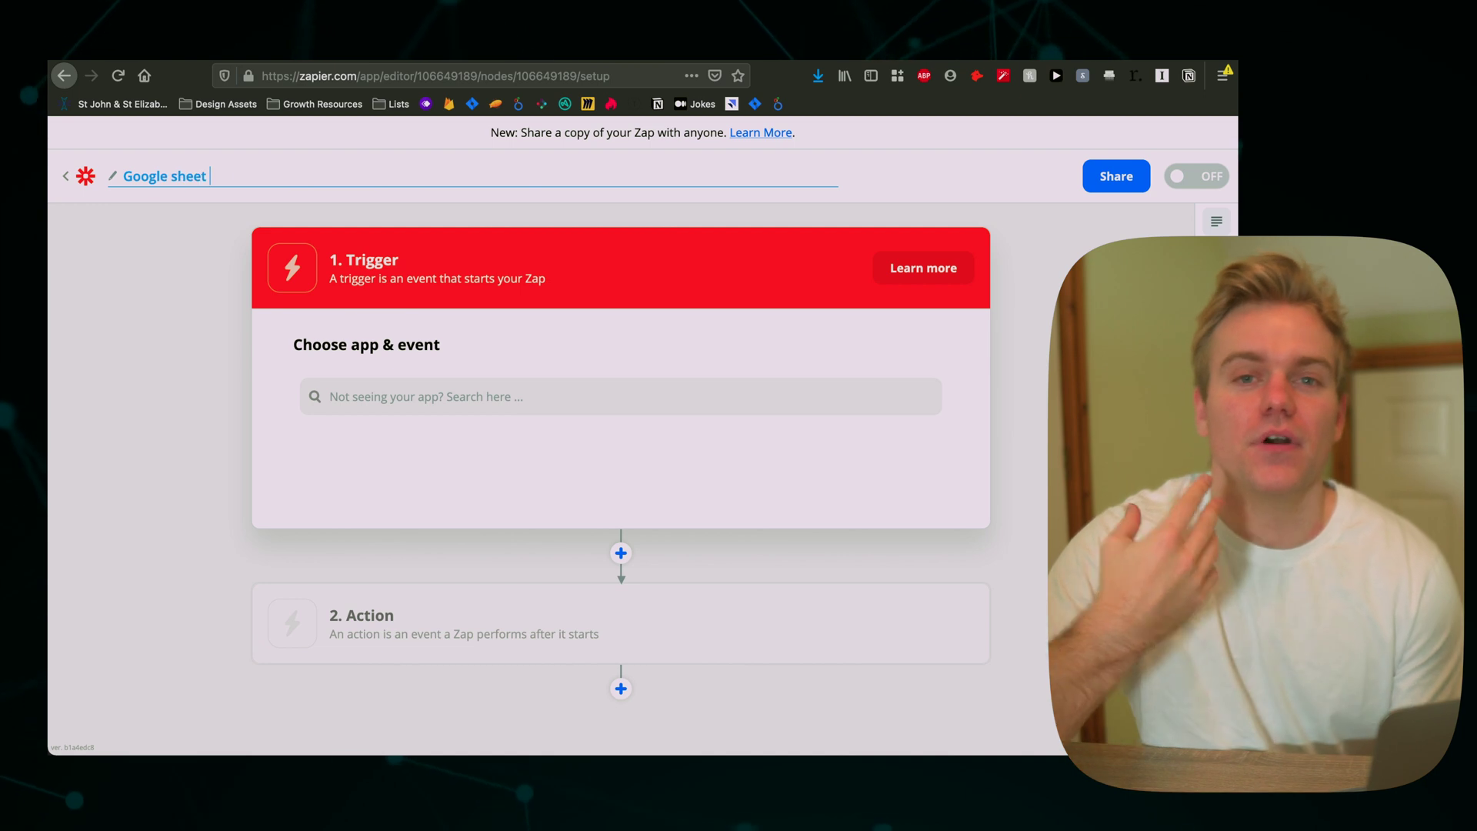
pyautogui.write('to mailchimp')
pyautogui.click(370, 409)
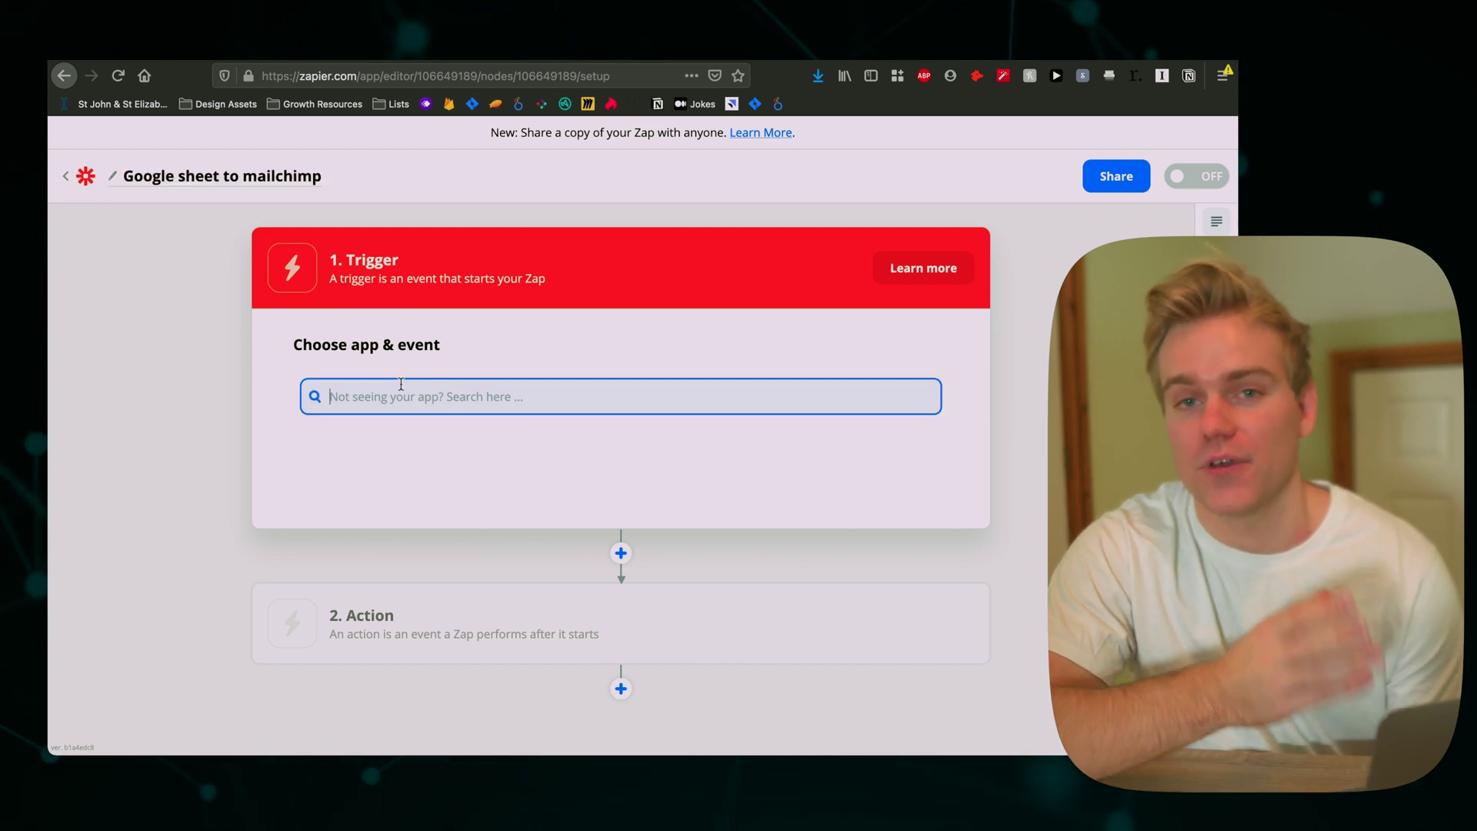
pyautogui.write('google sh')
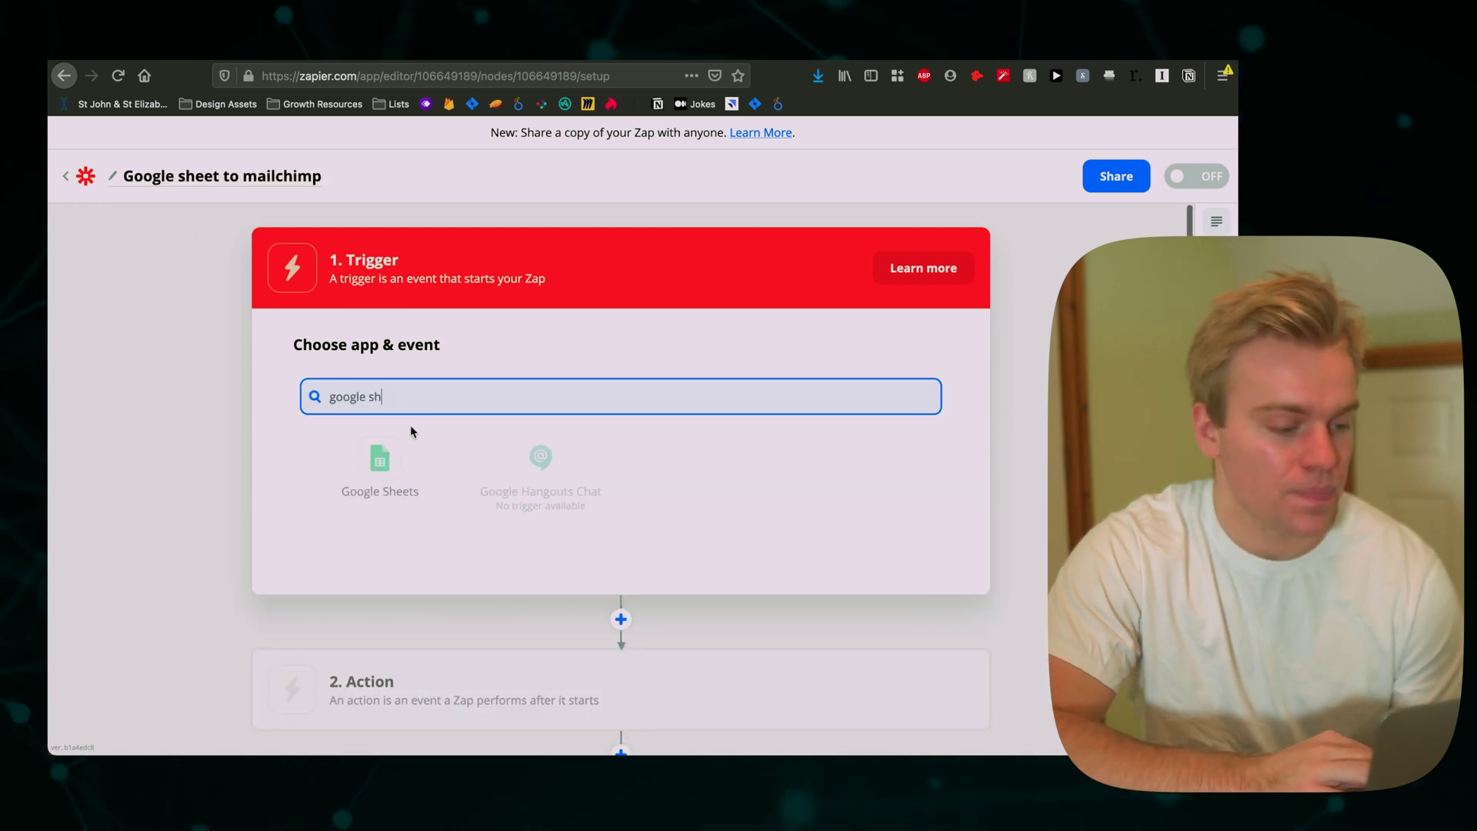
pyautogui.click(385, 457)
pyautogui.click(401, 502)
pyautogui.click(399, 537)
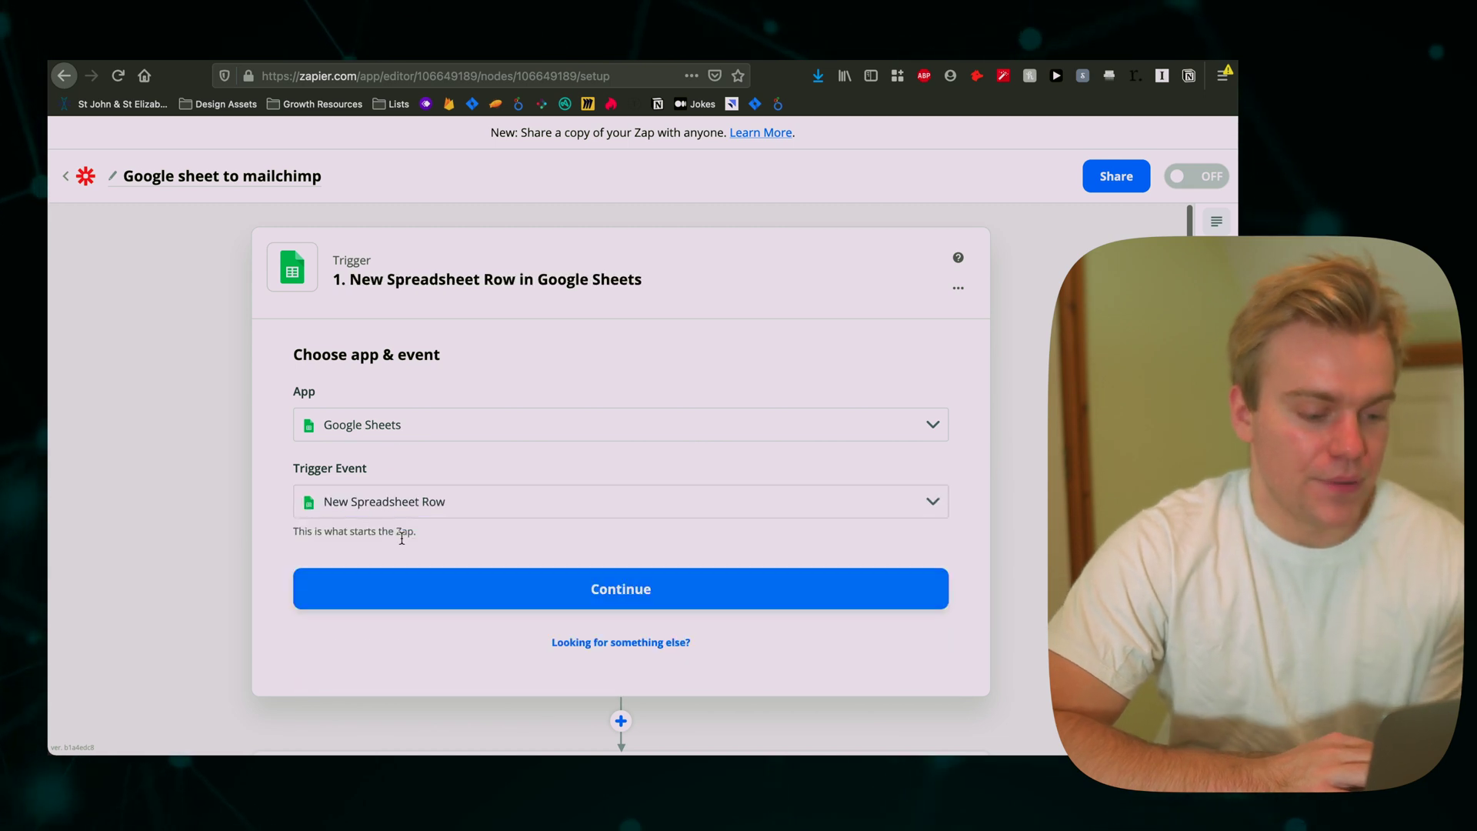
pyautogui.click(432, 590)
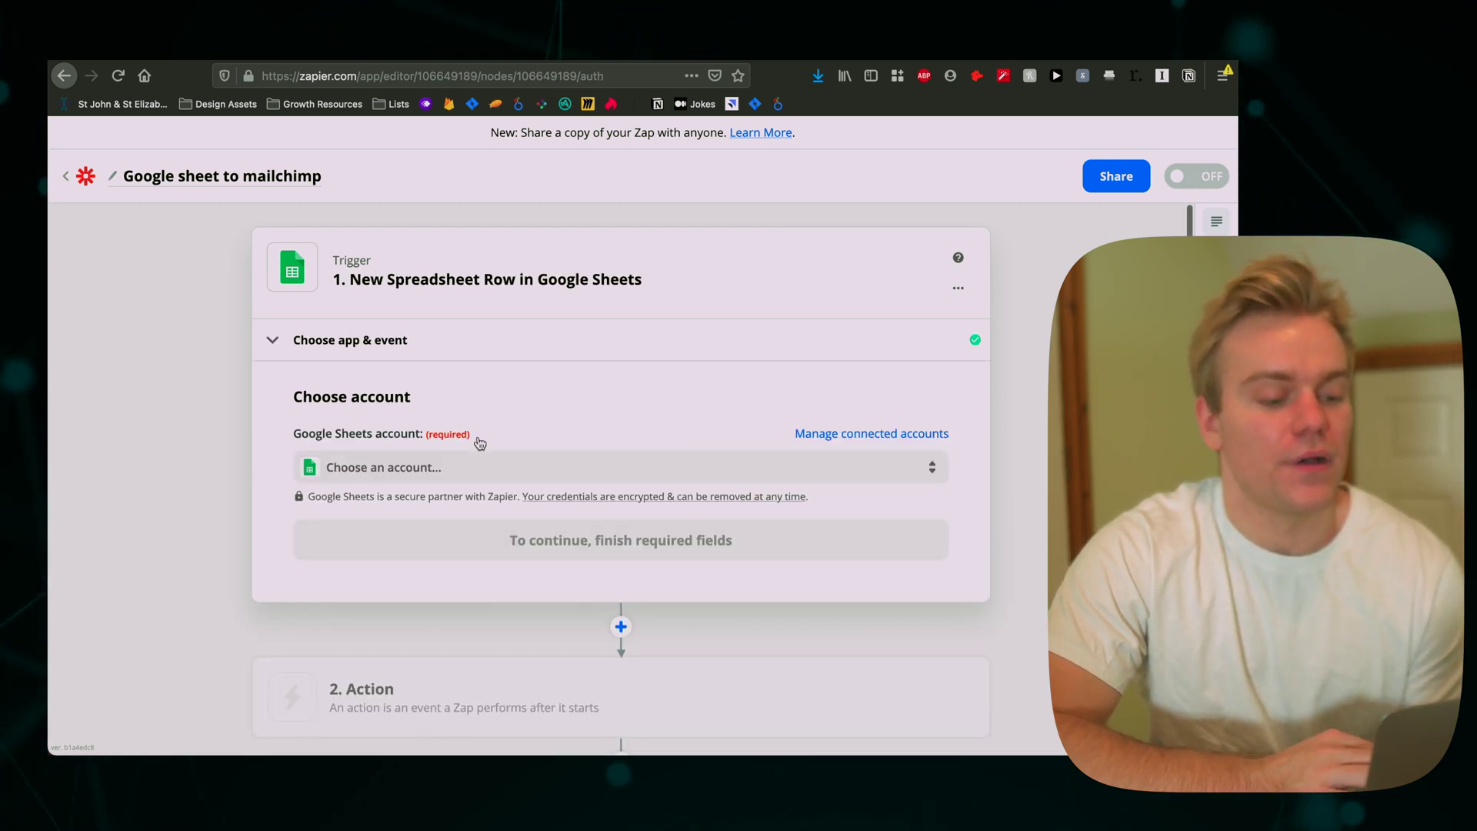
# Connect the Google account, choose spreadsheet Demo Sign Ups and worksheet Sign Ups, and test the trigger
pyautogui.click(471, 465)
pyautogui.click(427, 599)
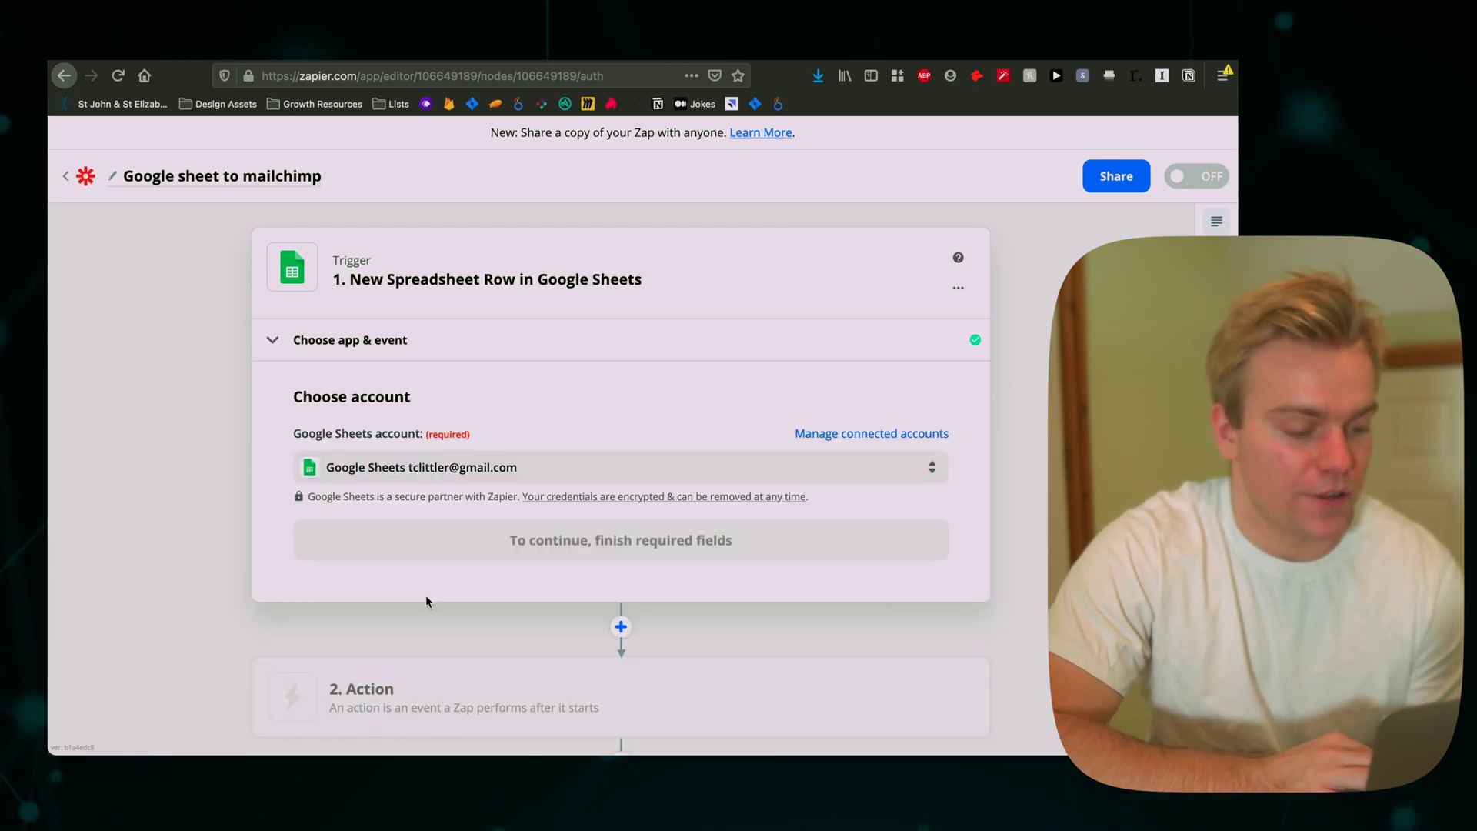
pyautogui.click(470, 544)
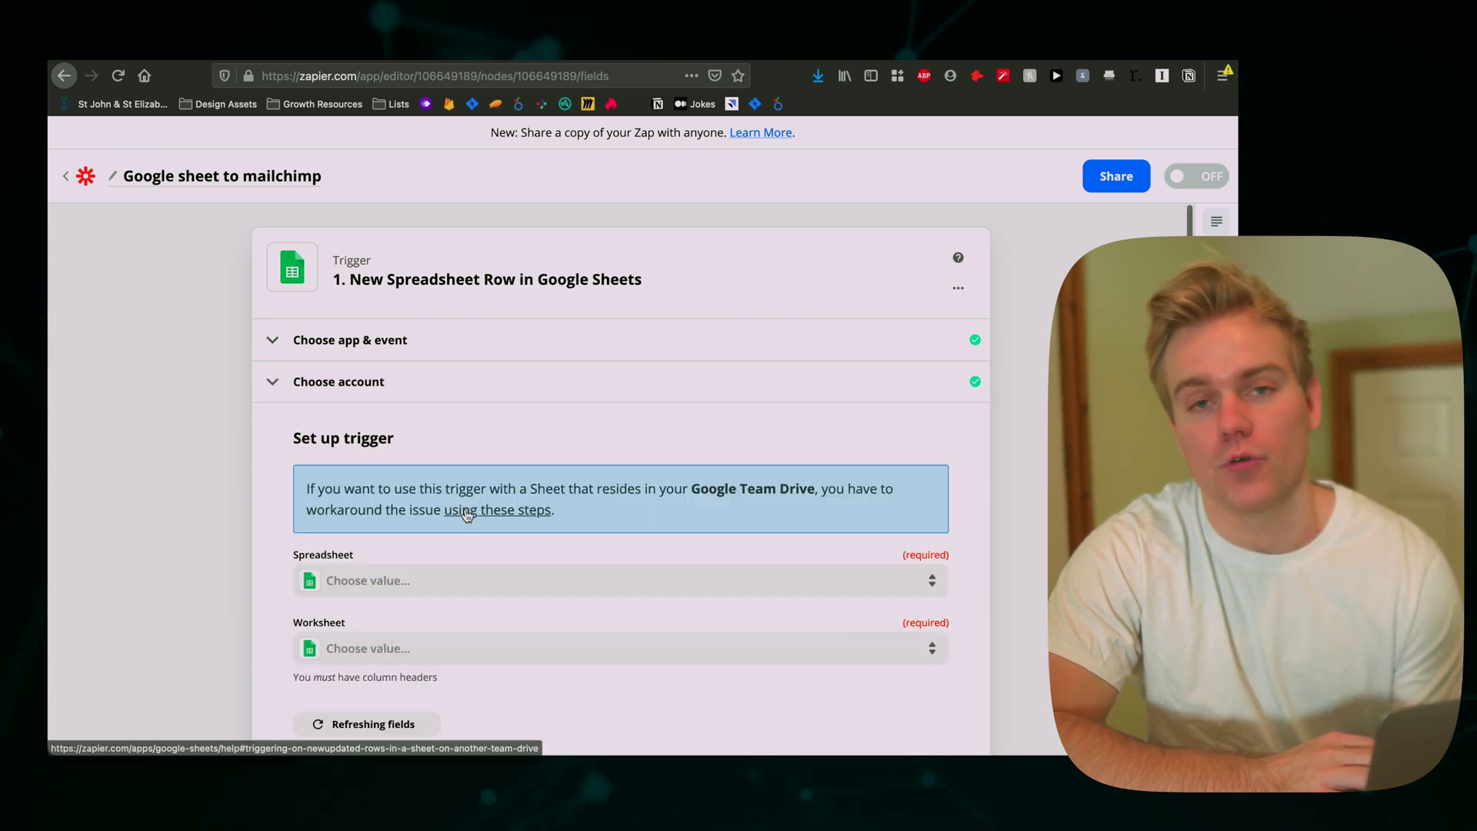
pyautogui.click(441, 588)
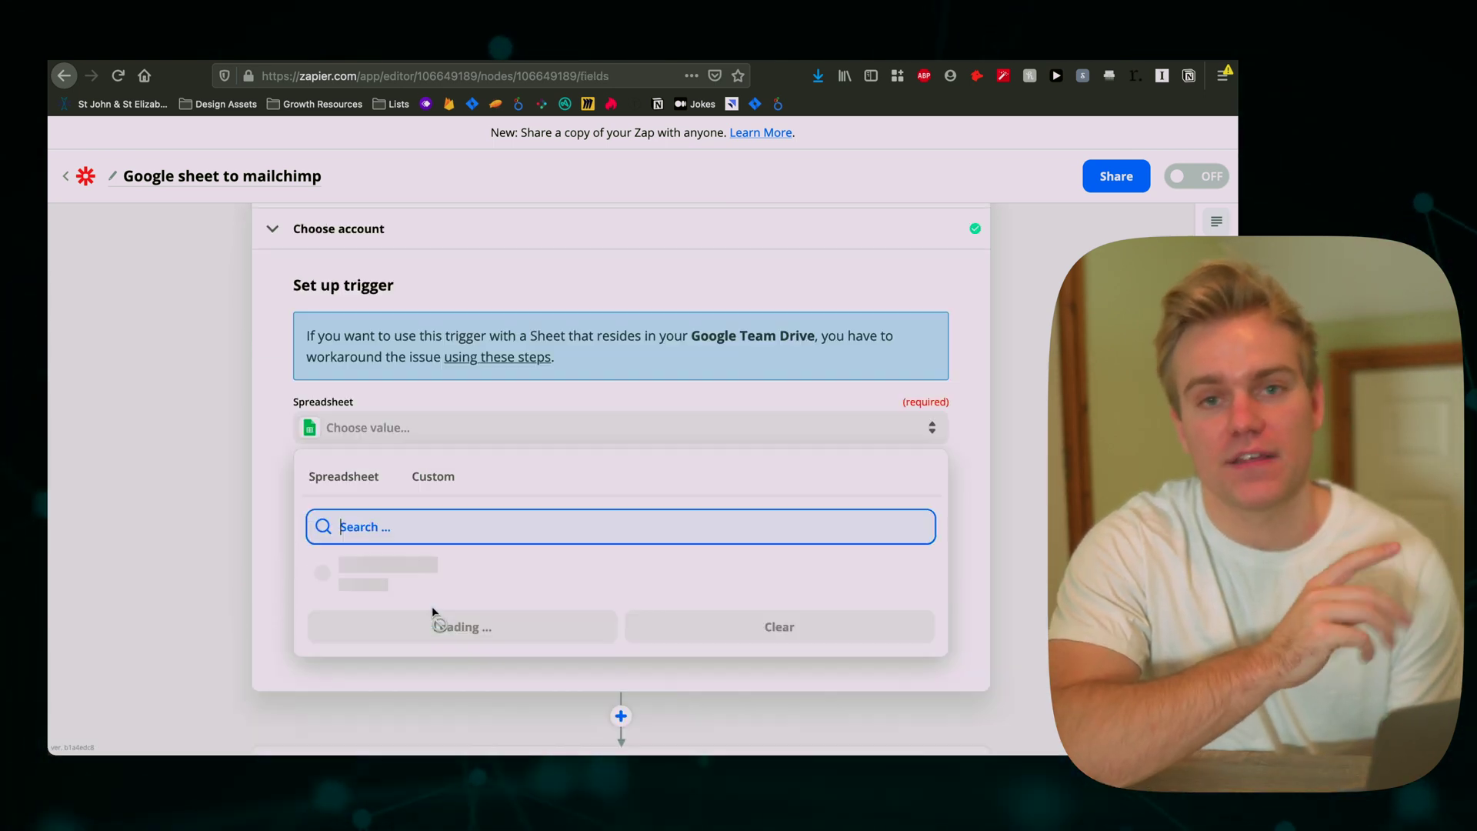
pyautogui.click(436, 567)
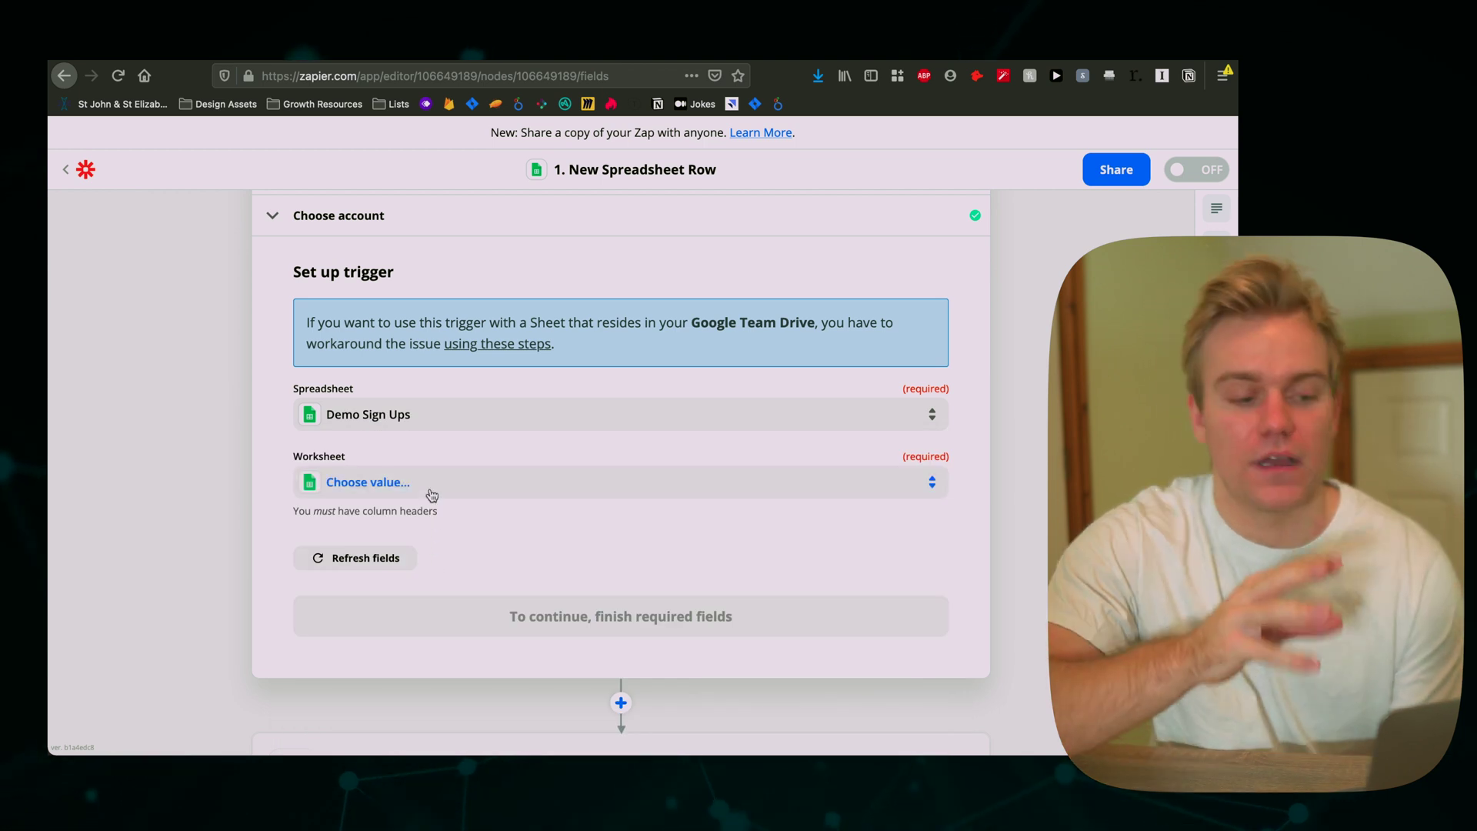
pyautogui.click(428, 489)
pyautogui.click(406, 625)
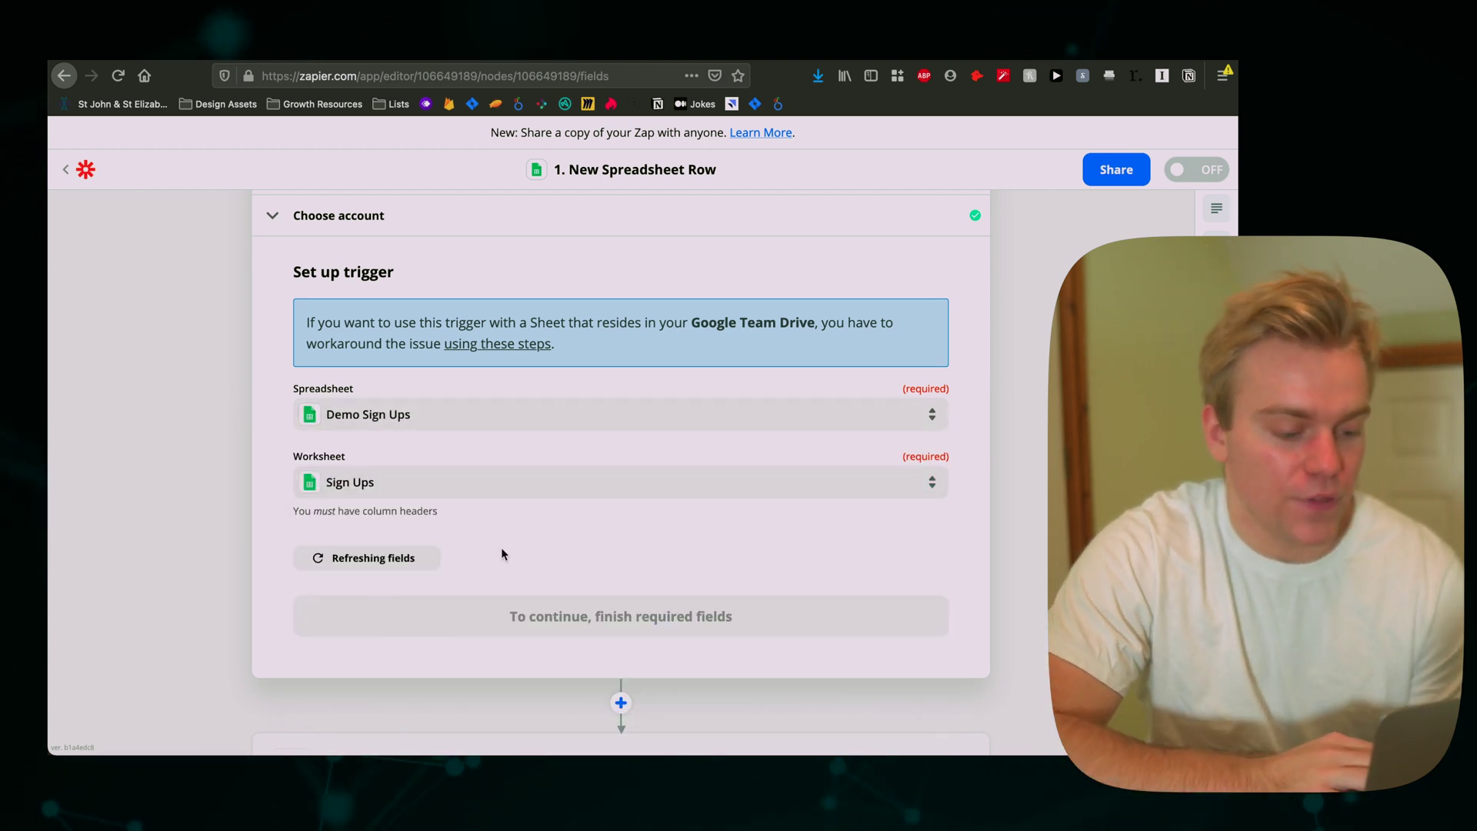
pyautogui.click(504, 593)
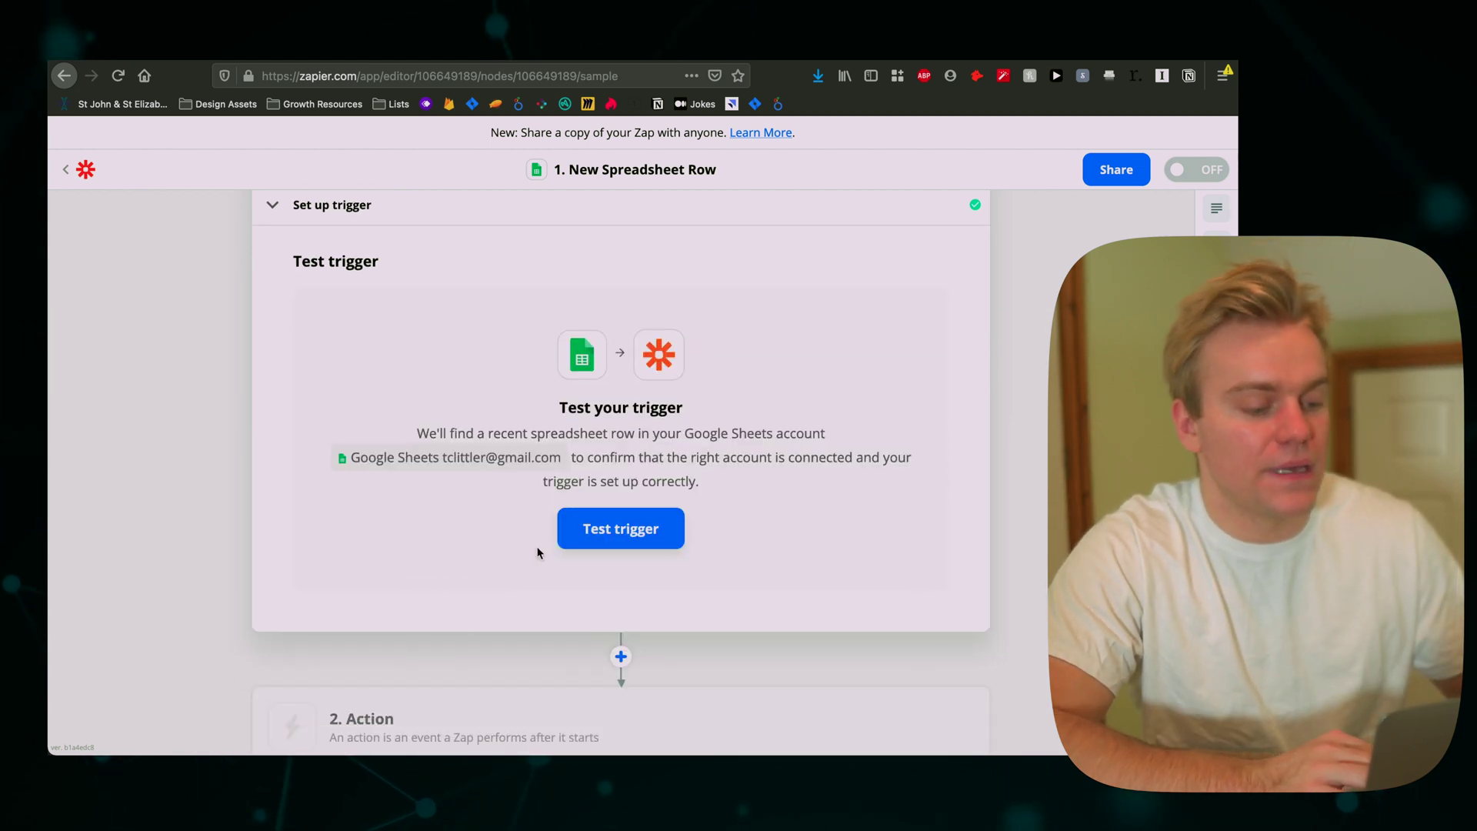
pyautogui.click(587, 537)
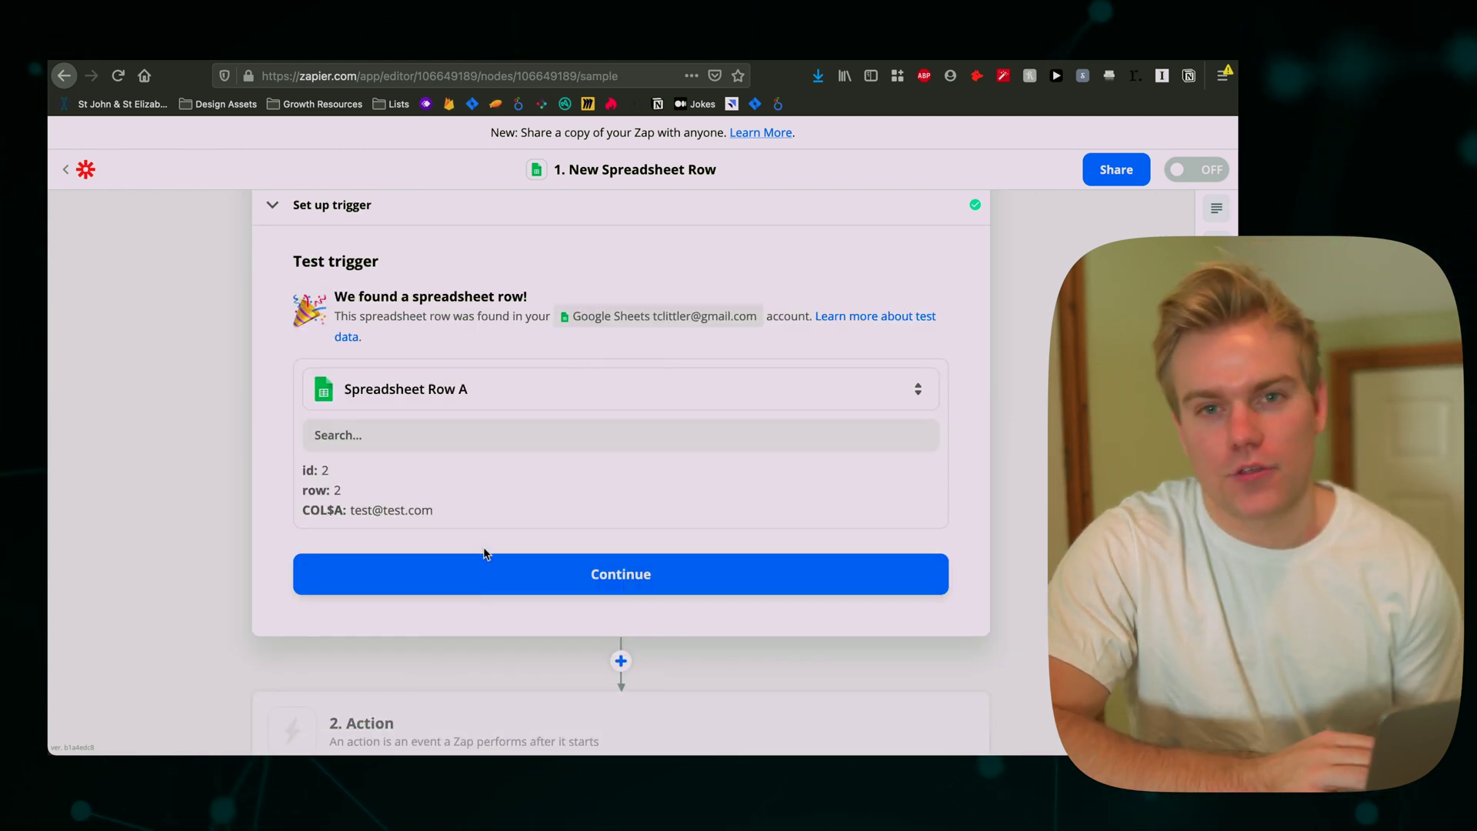
pyautogui.click(493, 584)
pyautogui.scroll(-3, 543, 548)
# Set the action to Mailchimp Add/Update Subscriber using the connected Mailchimp account
pyautogui.scroll(2, 544, 548)
pyautogui.click(549, 365)
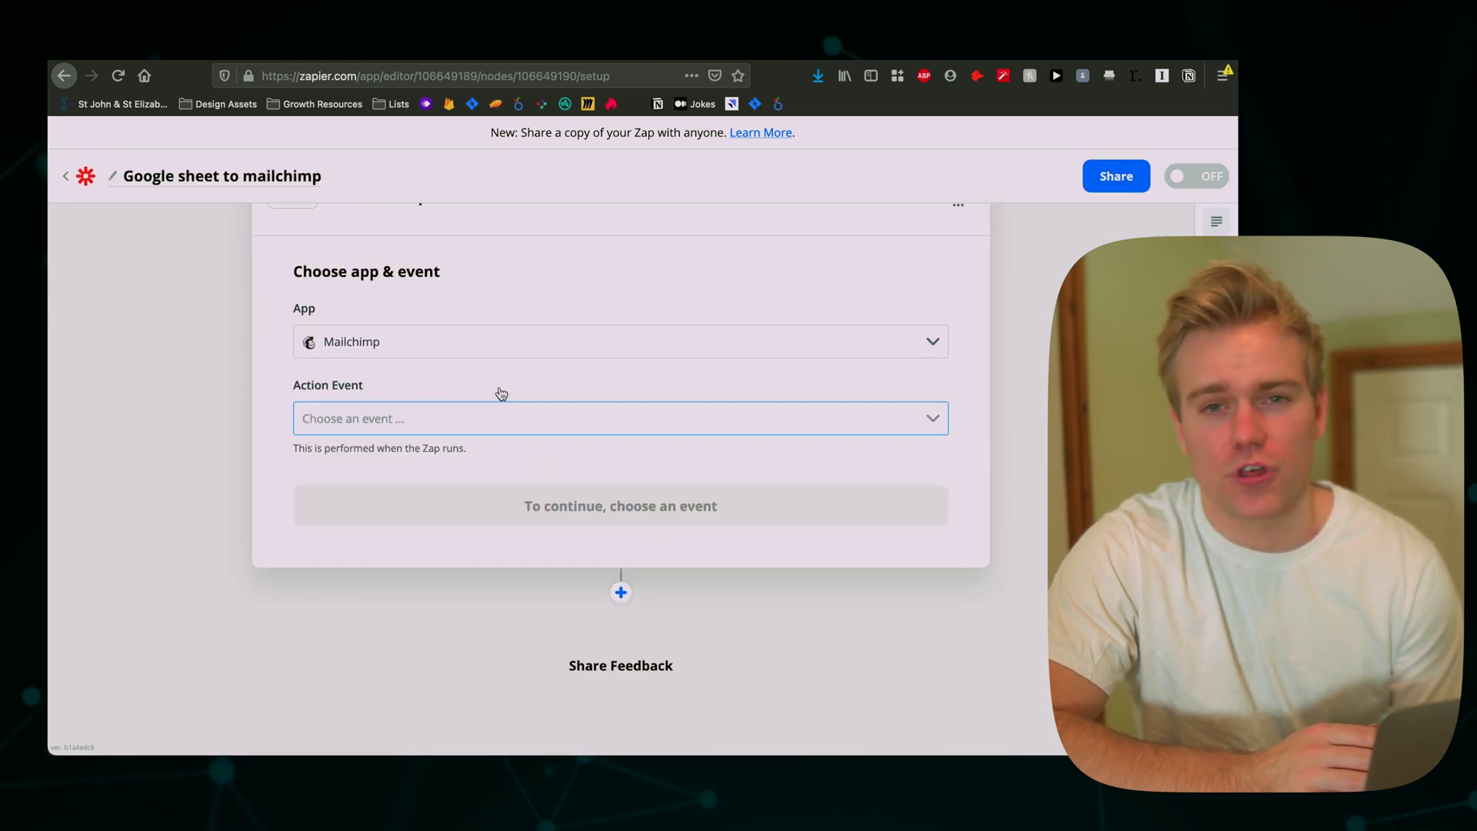
pyautogui.click(487, 428)
pyautogui.click(471, 487)
pyautogui.click(478, 509)
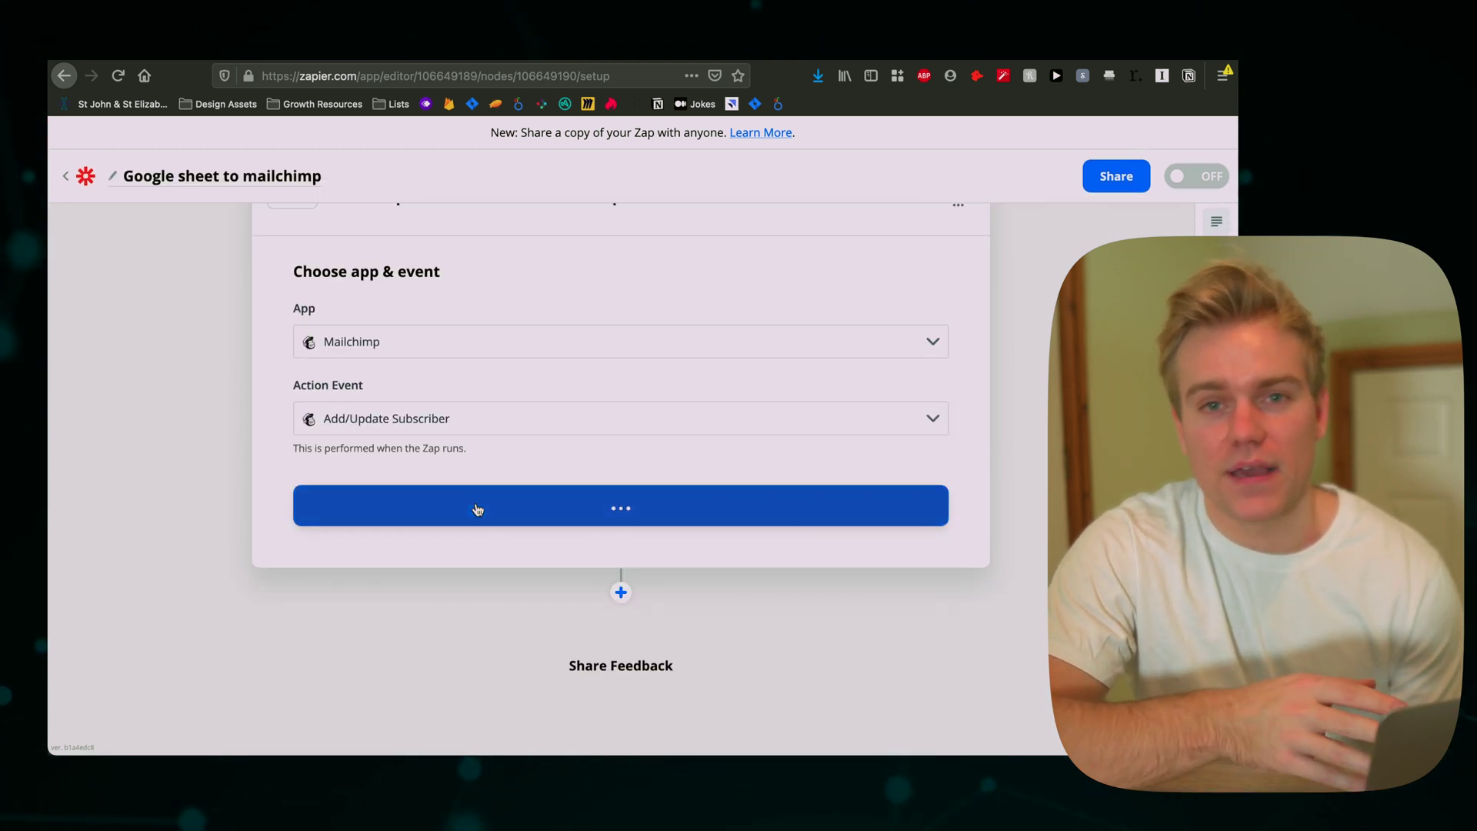
pyautogui.click(501, 438)
pyautogui.click(448, 565)
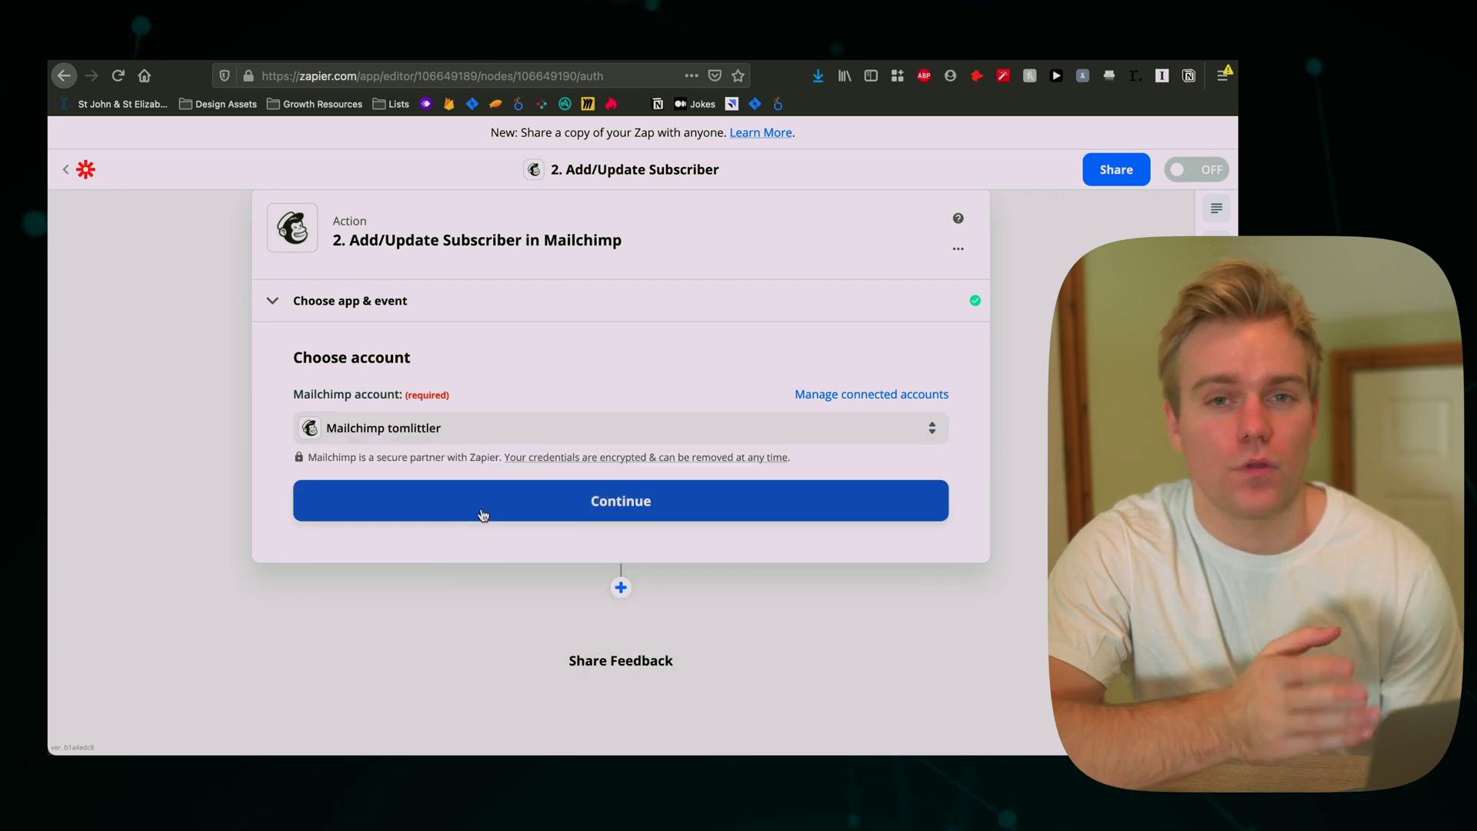
pyautogui.click(482, 511)
# Choose the audience, map the sheet's 1. Email to Subscriber Email, and test the action
pyautogui.click(463, 470)
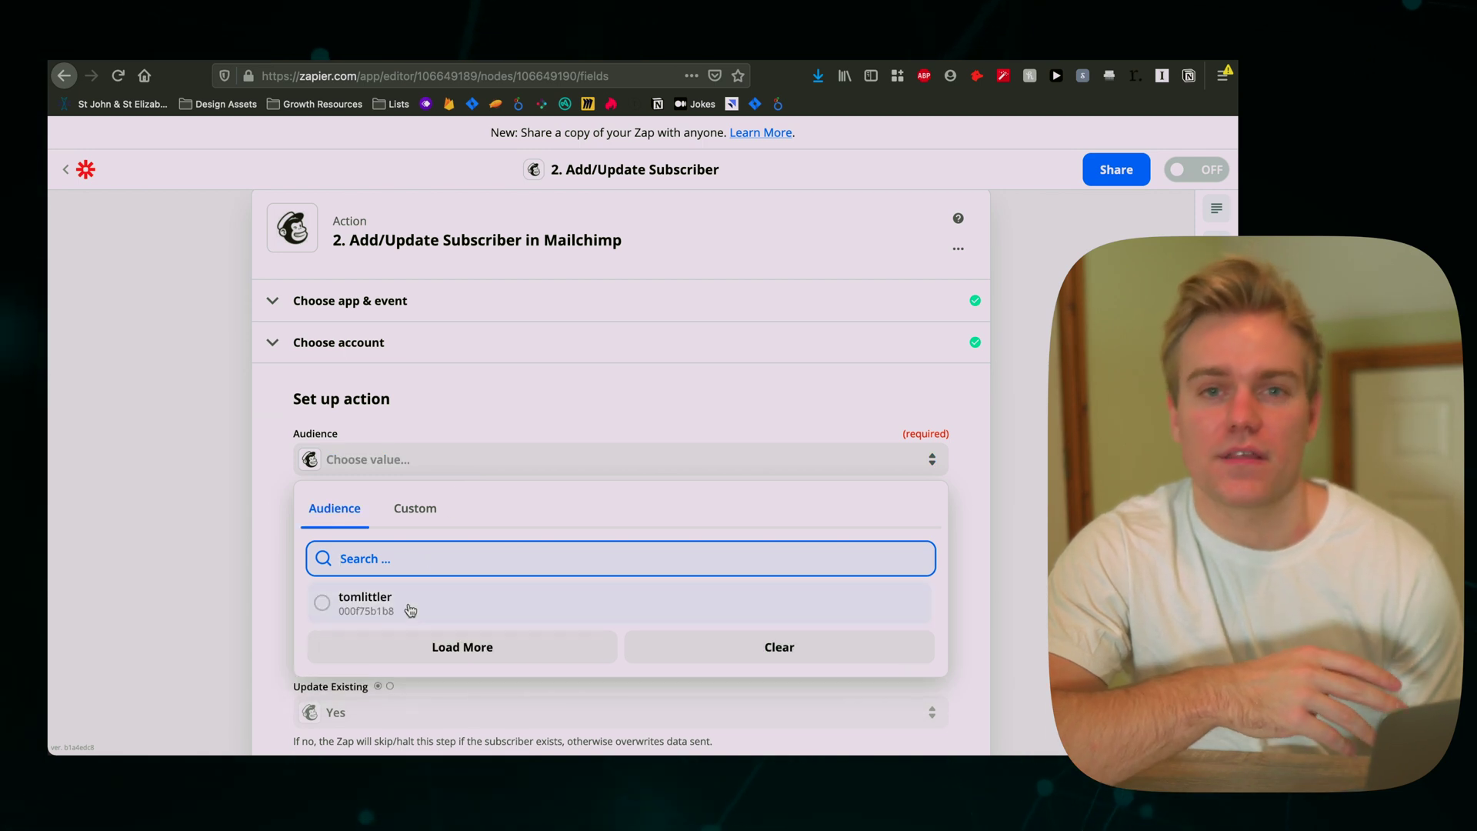
pyautogui.click(388, 601)
pyautogui.scroll(-5, 460, 486)
pyautogui.scroll(-5, 493, 522)
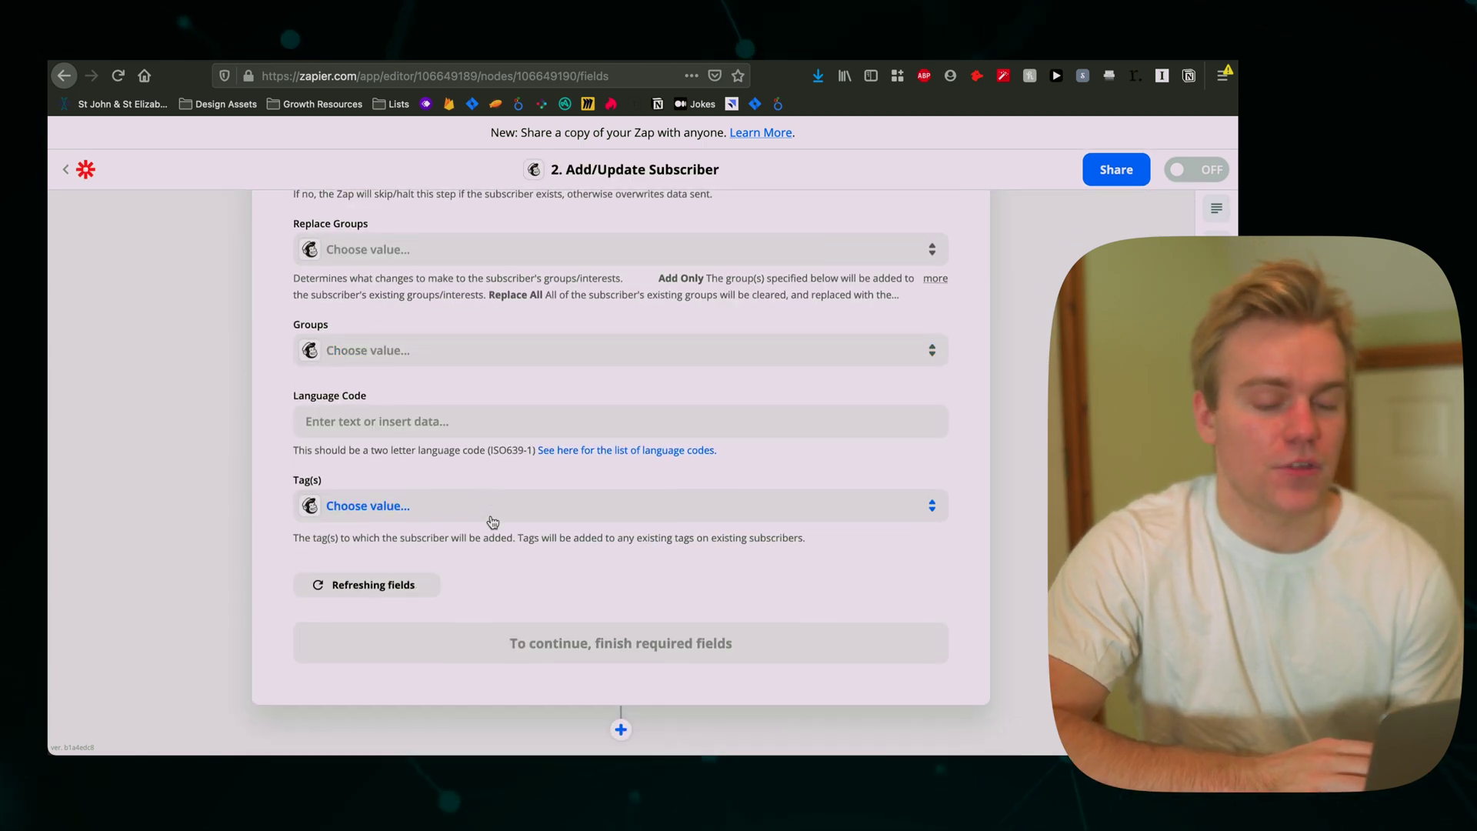
pyautogui.scroll(4, 496, 531)
pyautogui.scroll(5, 497, 534)
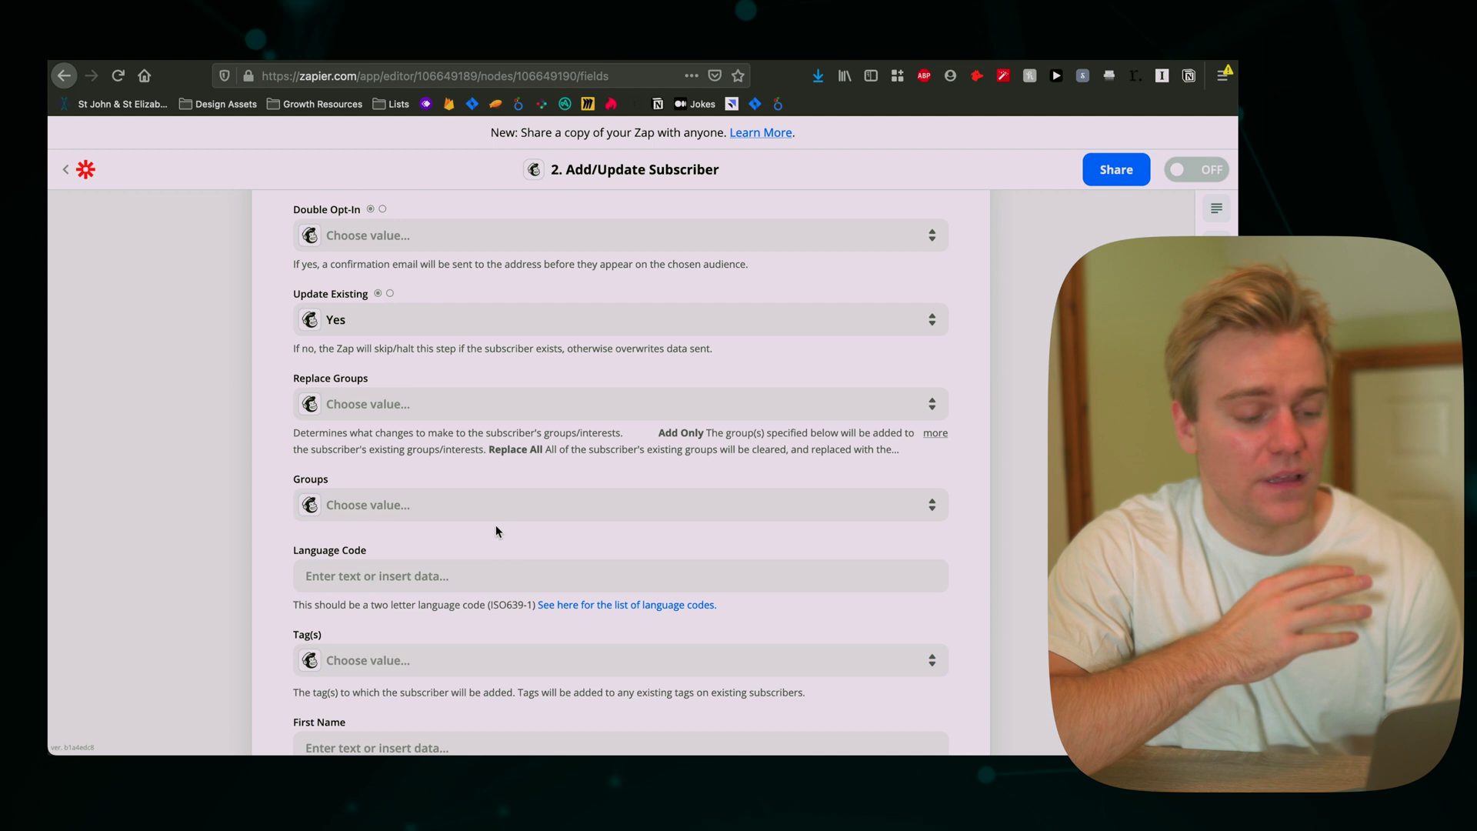
pyautogui.click(460, 315)
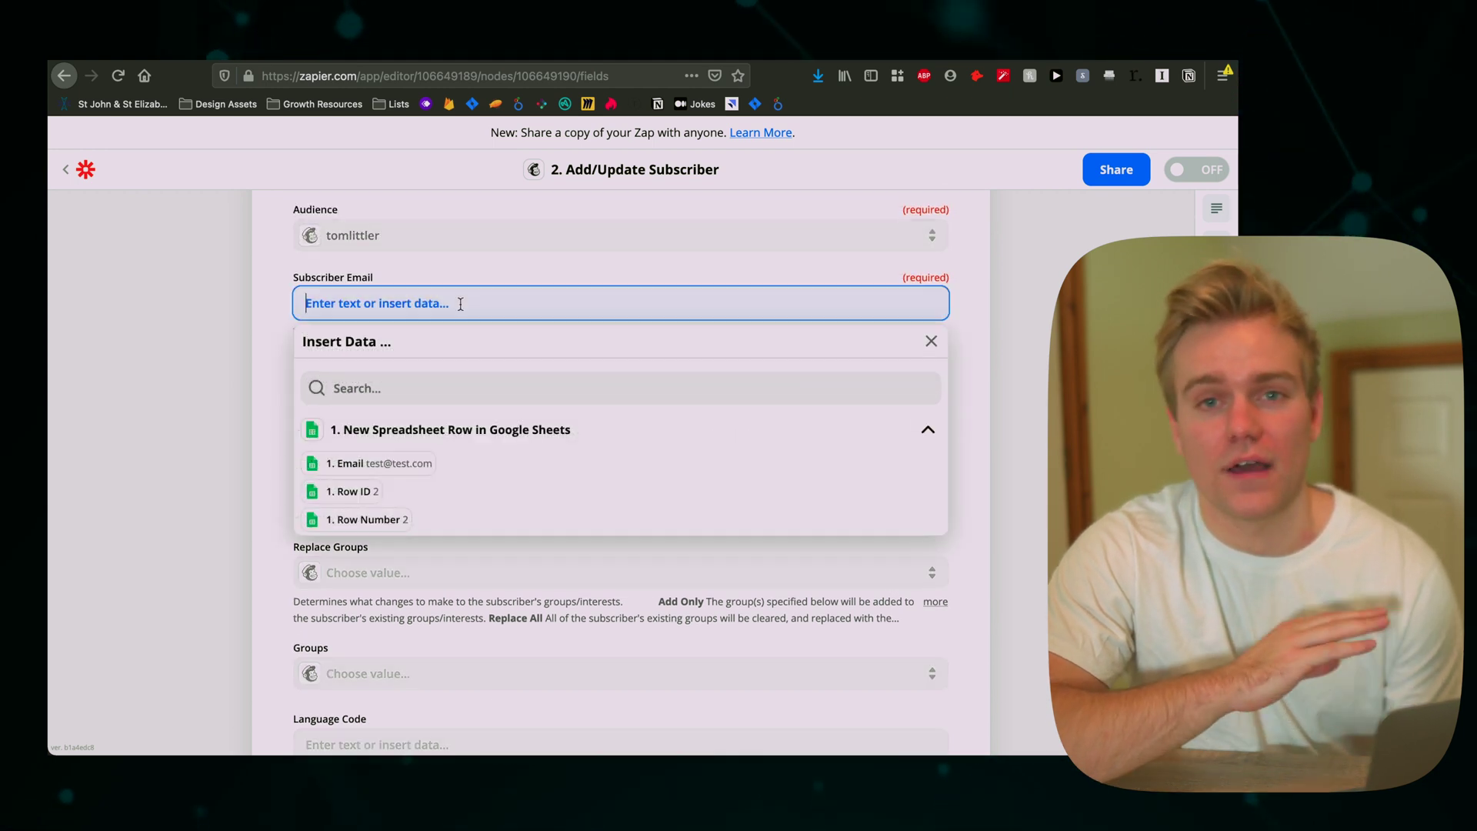
pyautogui.click(202, 593)
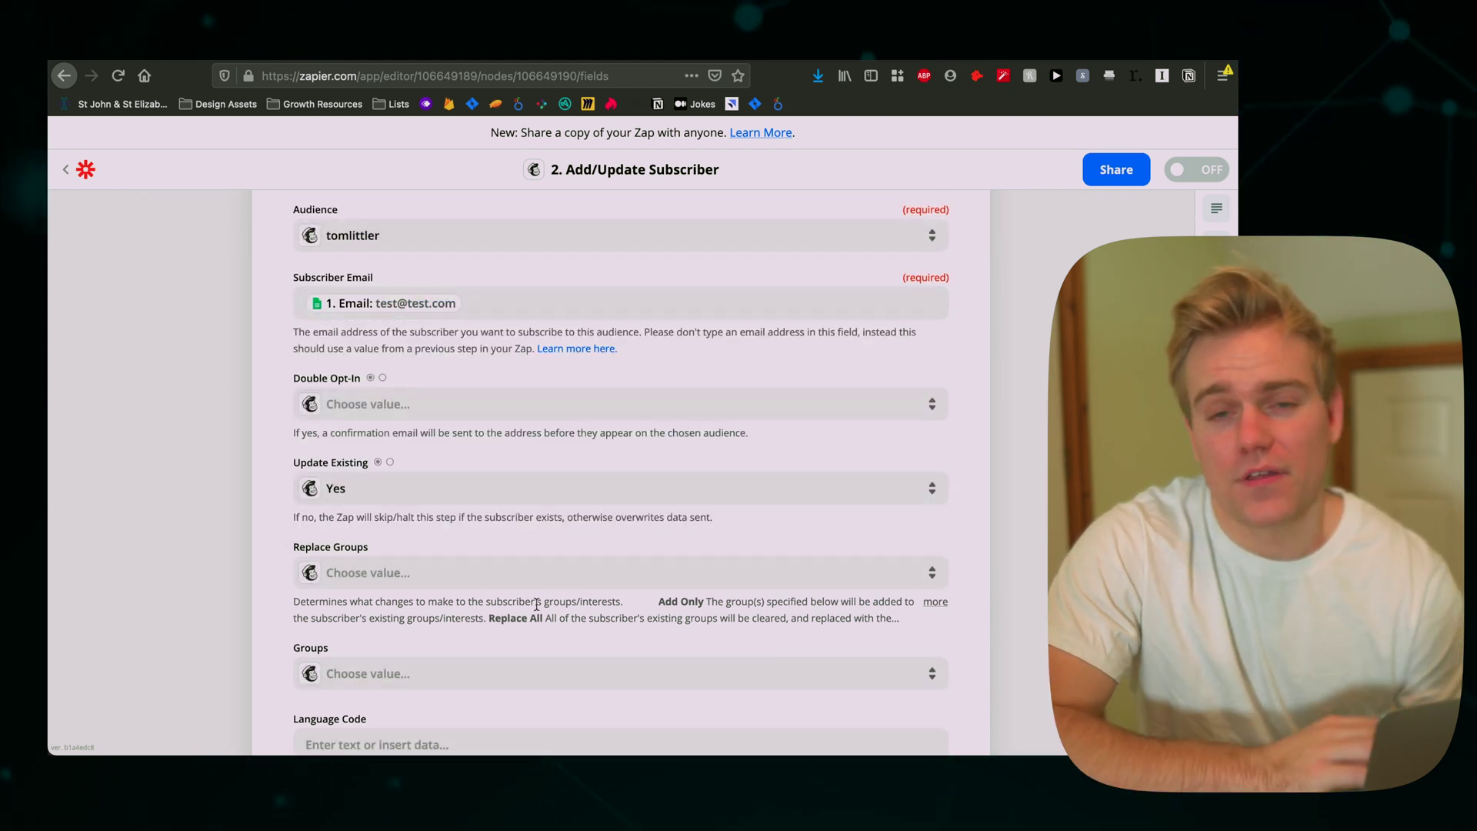
pyautogui.scroll(-15, 537, 607)
pyautogui.click(580, 487)
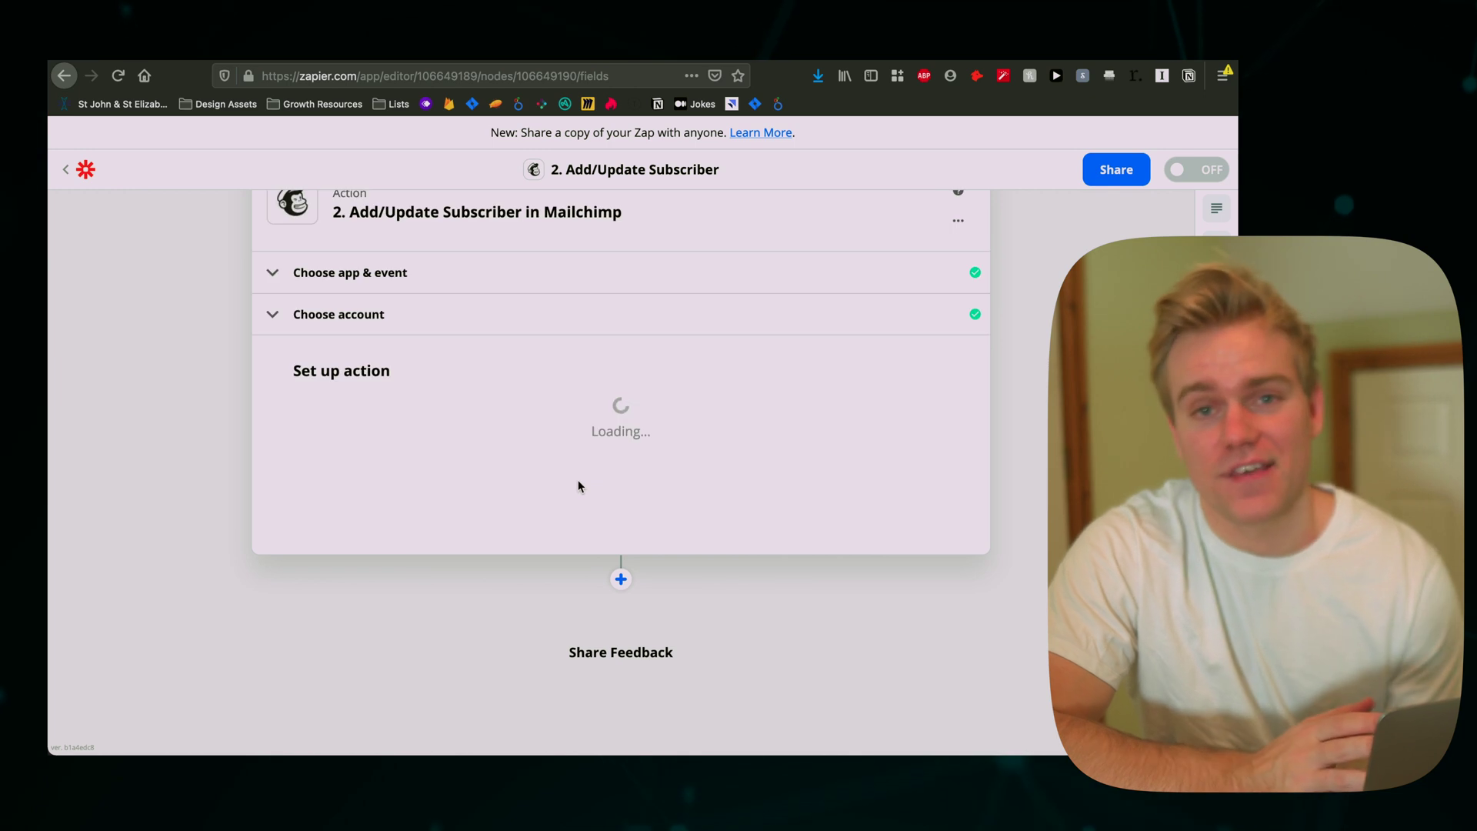
pyautogui.scroll(-10, 578, 485)
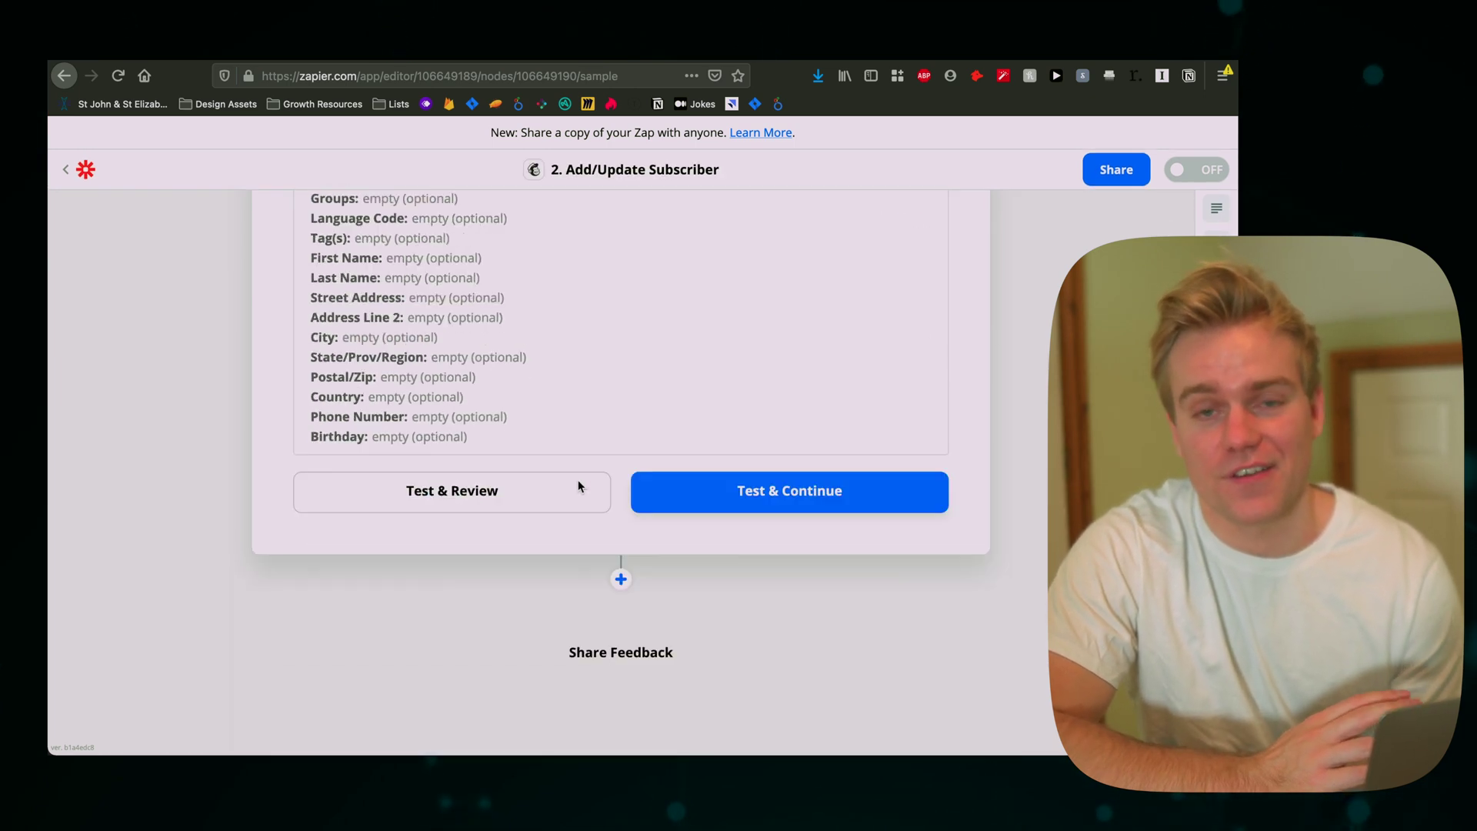
pyautogui.click(702, 483)
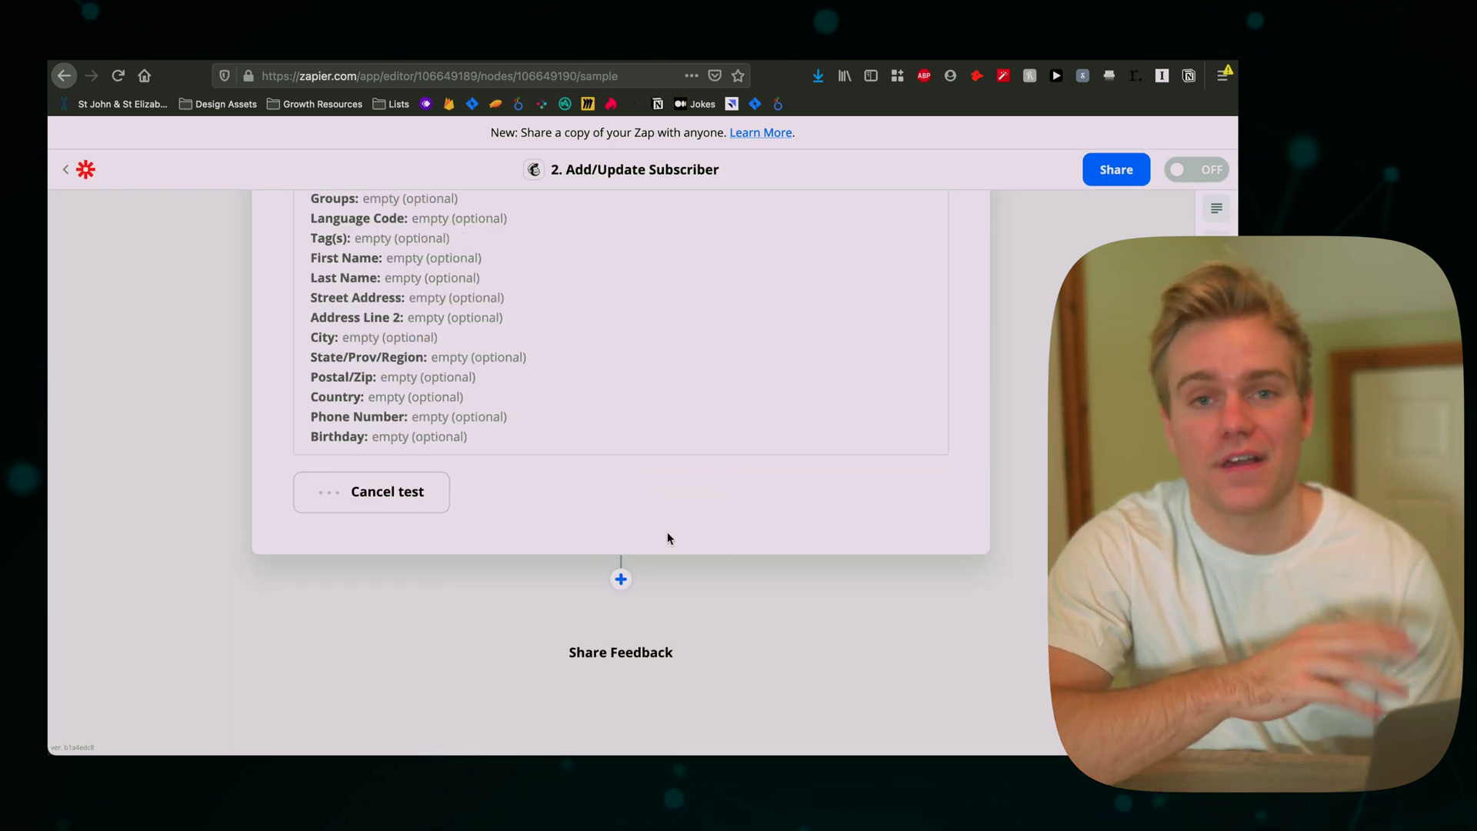